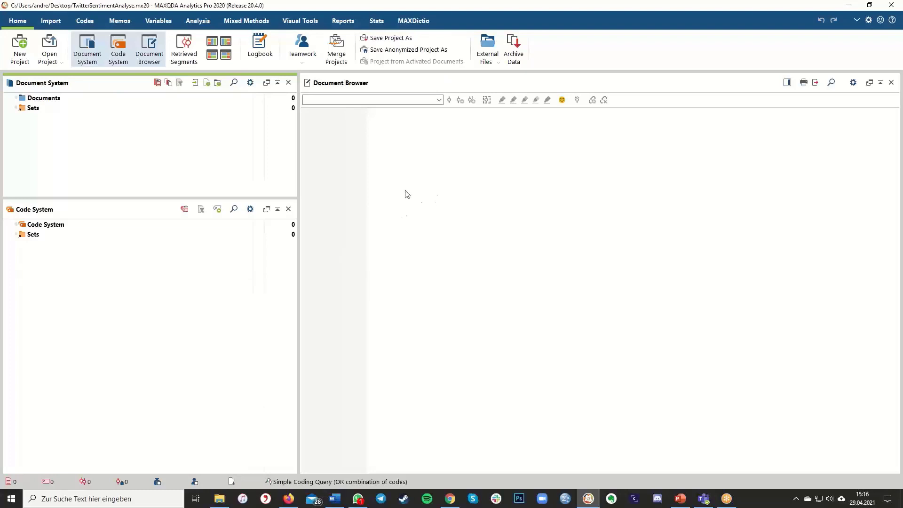
- Change the interface language to Deutsch (German) in the preferences and restart the program to apply it
key("ctrl+Tab")
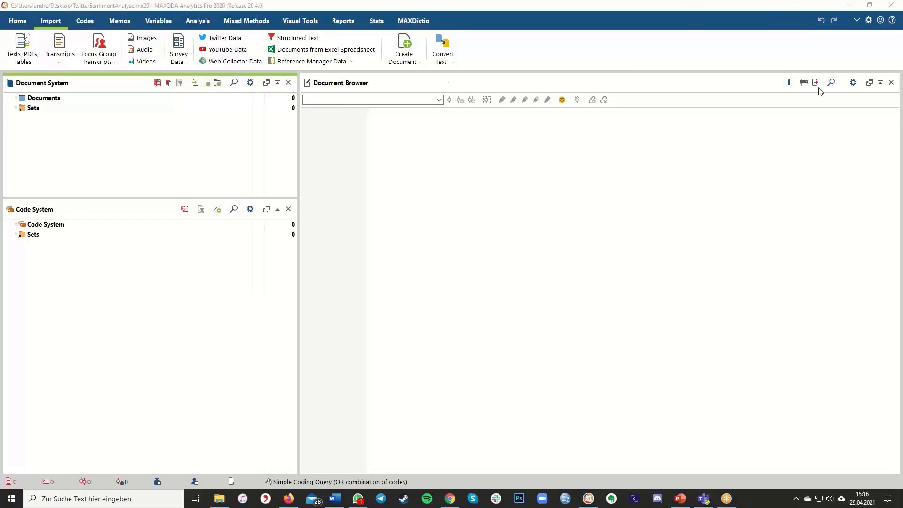
left_click(868, 20)
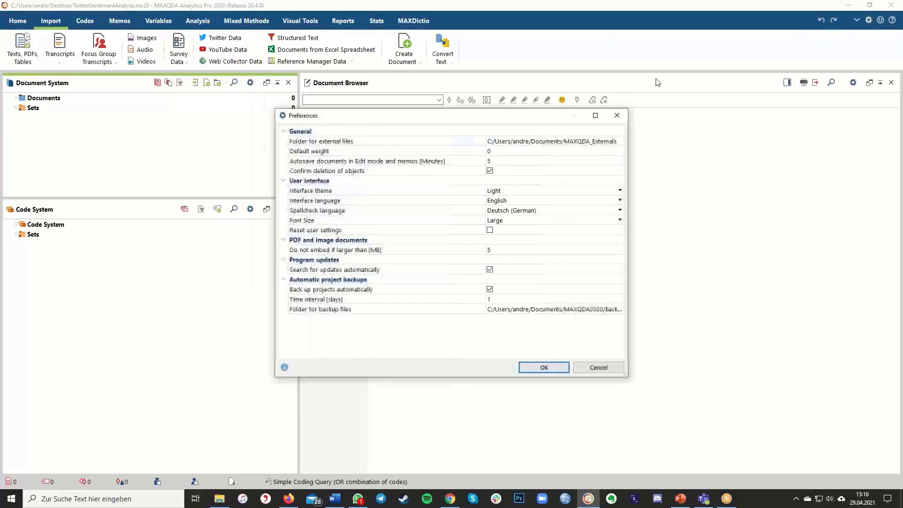
left_click(523, 200)
left_click(511, 208)
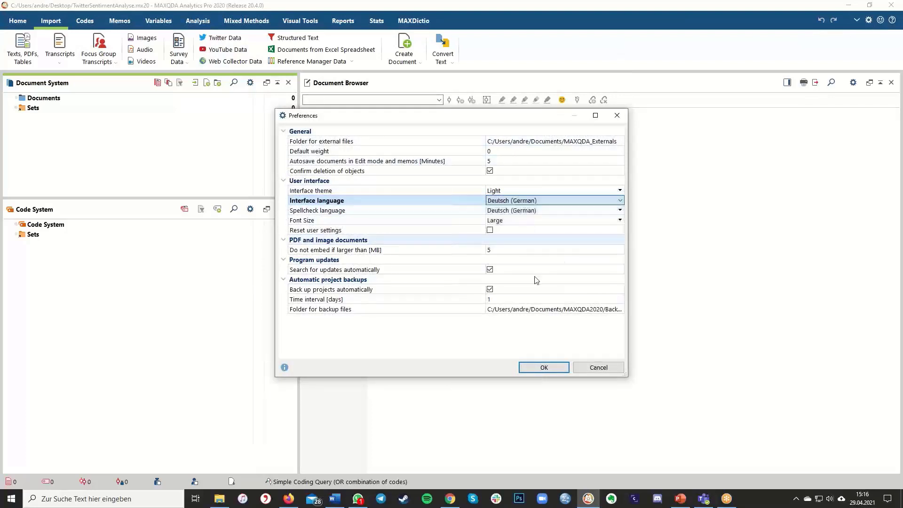
left_click(544, 367)
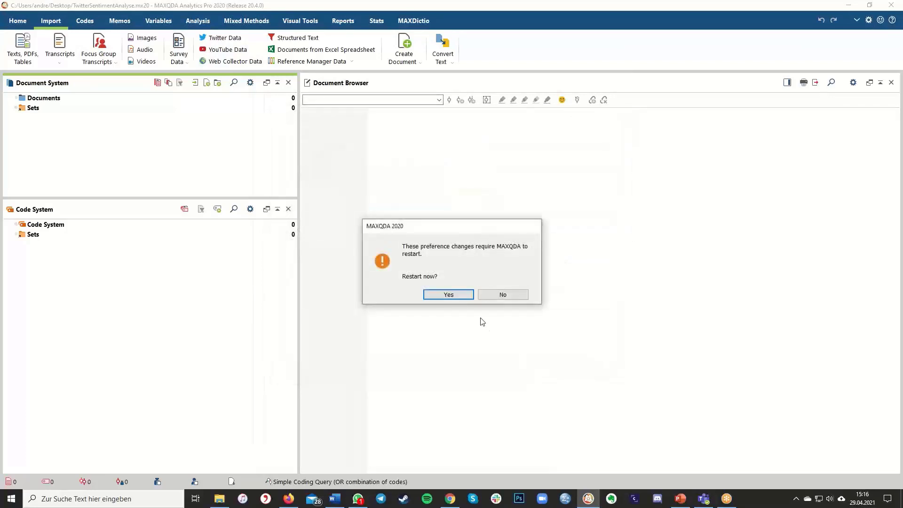
left_click(454, 296)
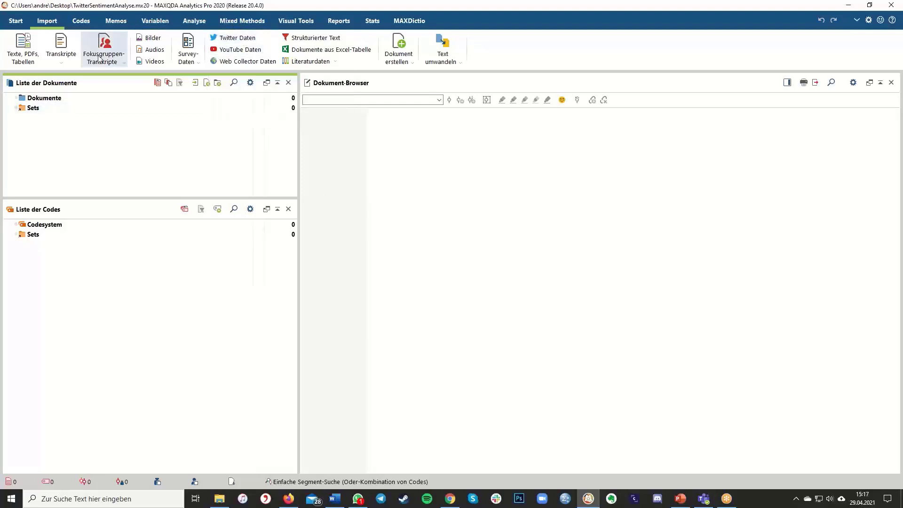
- Connect the Twitter data import to the signed-in Twitter account by authorising MAXQDA, and accept the content usage terms
left_click(233, 42)
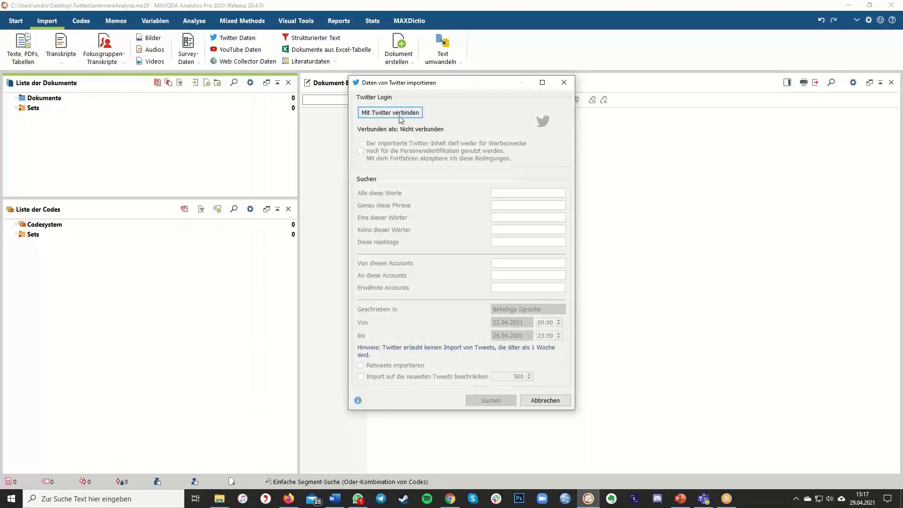
left_click(400, 117)
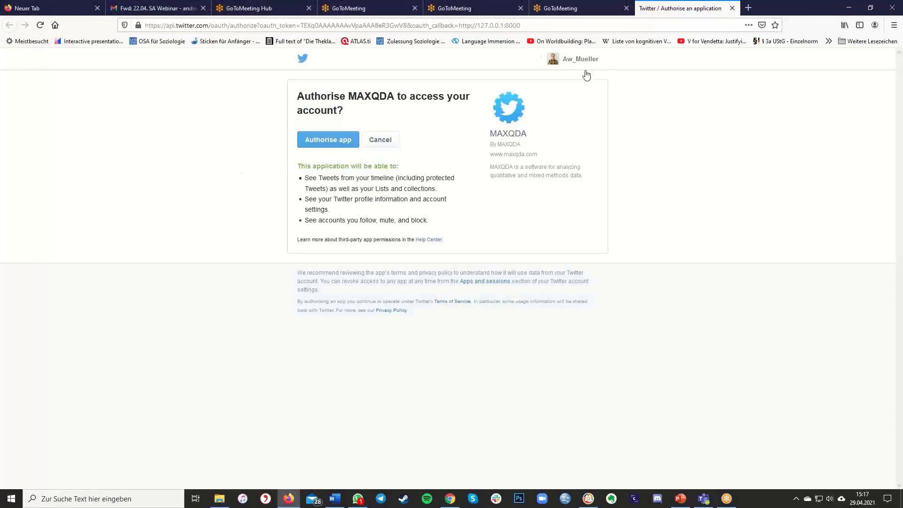
left_click(316, 146)
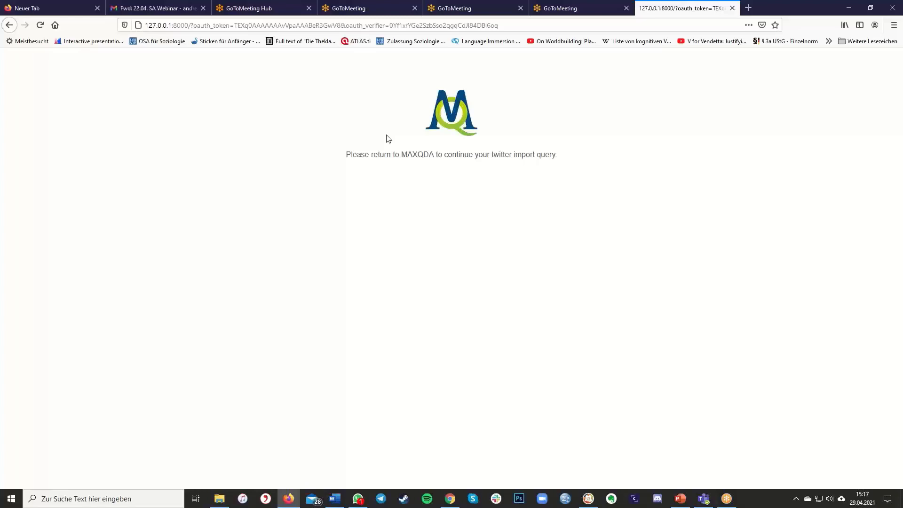
left_click(847, 8)
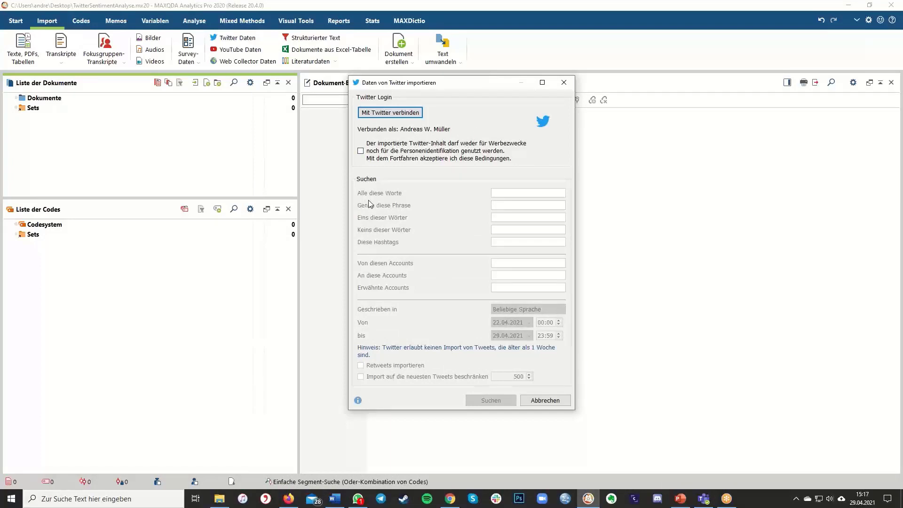
left_click(360, 151)
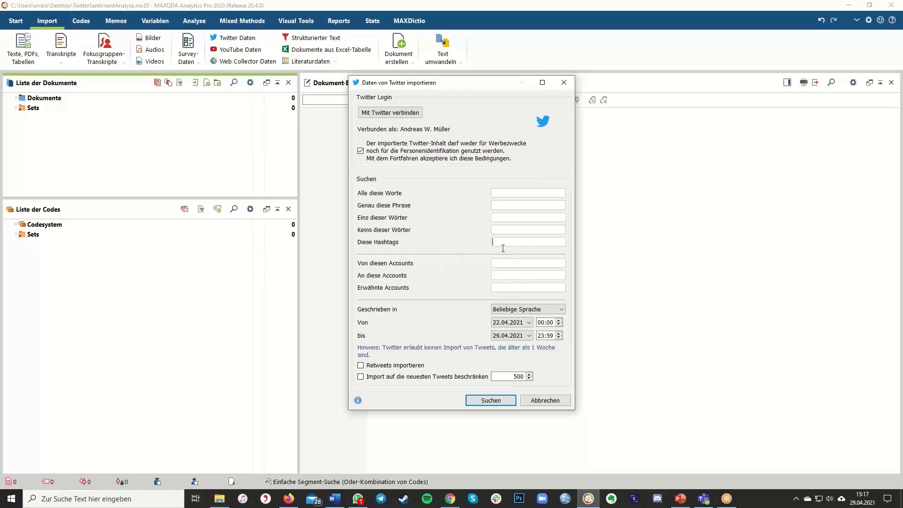
- Set the tweet search to the hashtag #phdlife, written in English, limited to the newest 500 tweets
type("#phdlife")
left_click(531, 308)
scroll(535, 357, "down", 2)
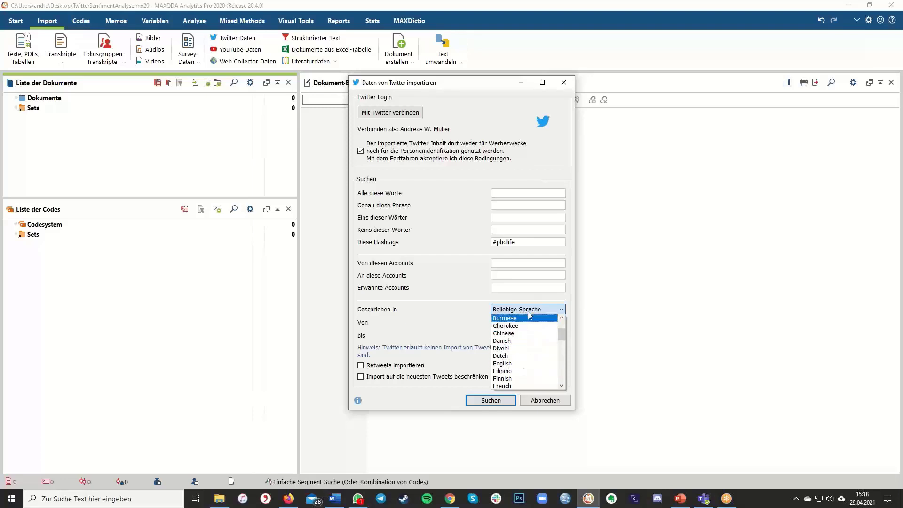
left_click(522, 363)
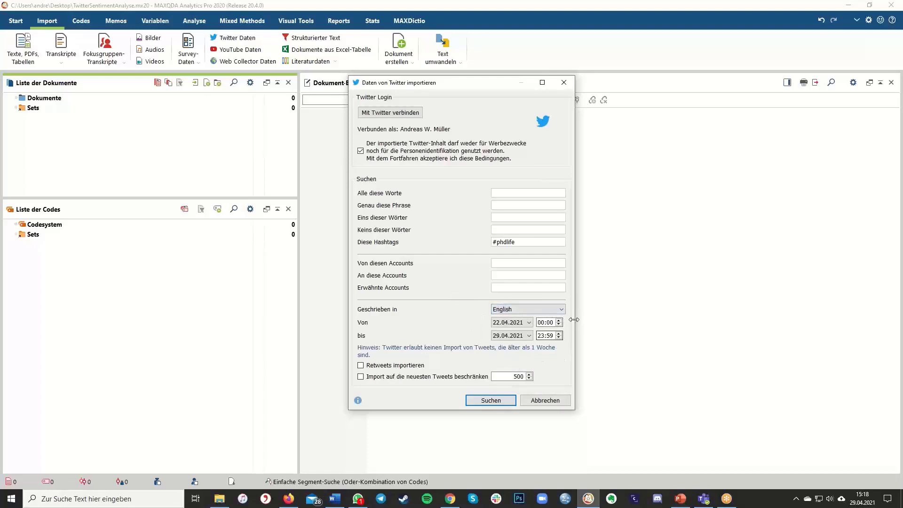
left_click(528, 323)
left_click(528, 324)
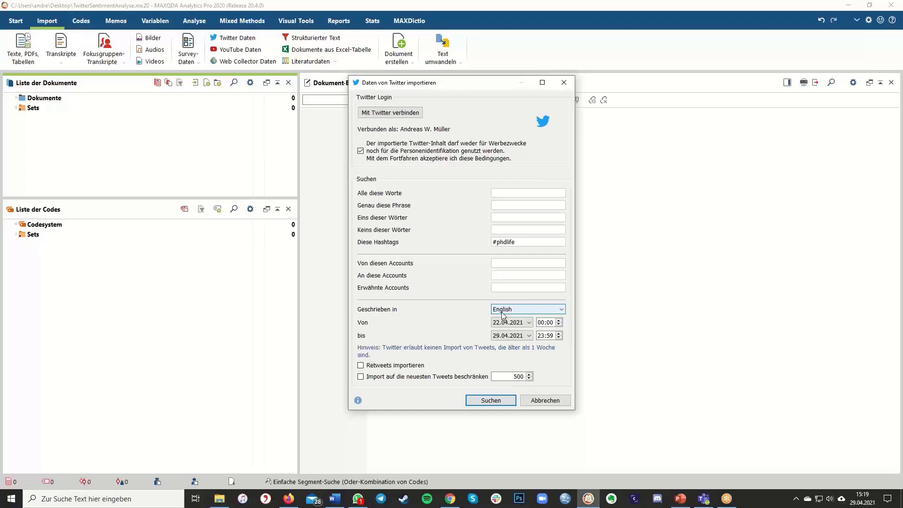
left_click(413, 377)
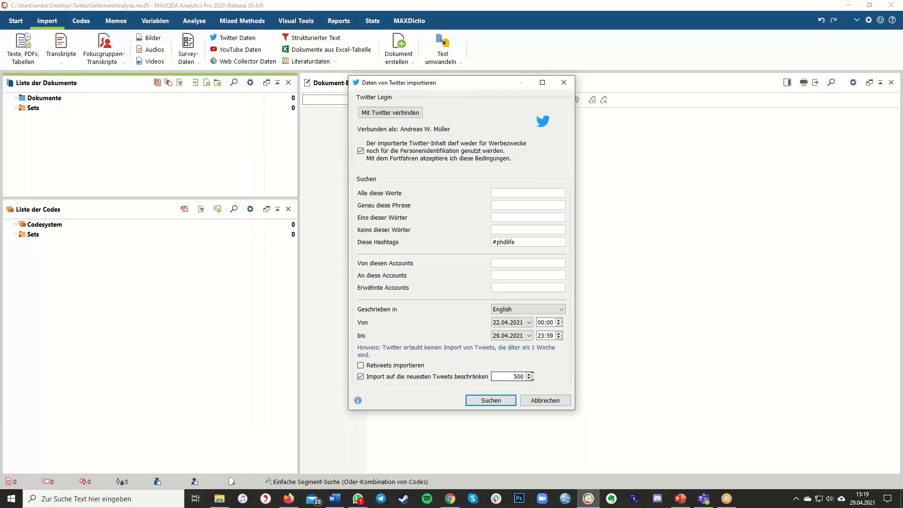
- Run the tweet search and import the previewed data into the project, declining immediate autocoding
left_click(494, 400)
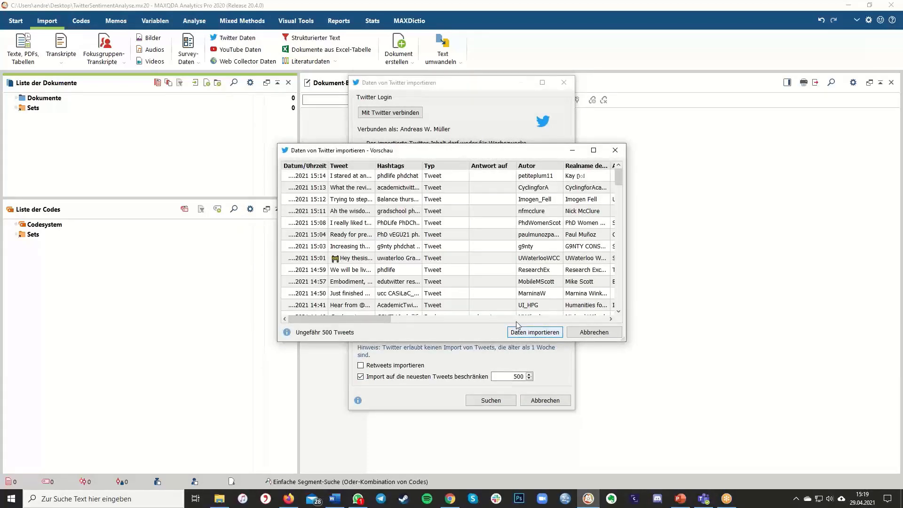
left_click(535, 334)
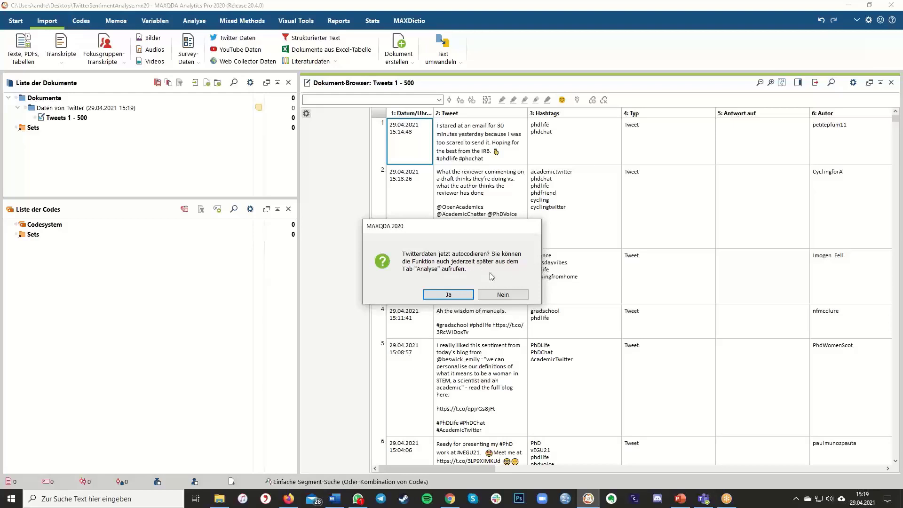
left_click(520, 296)
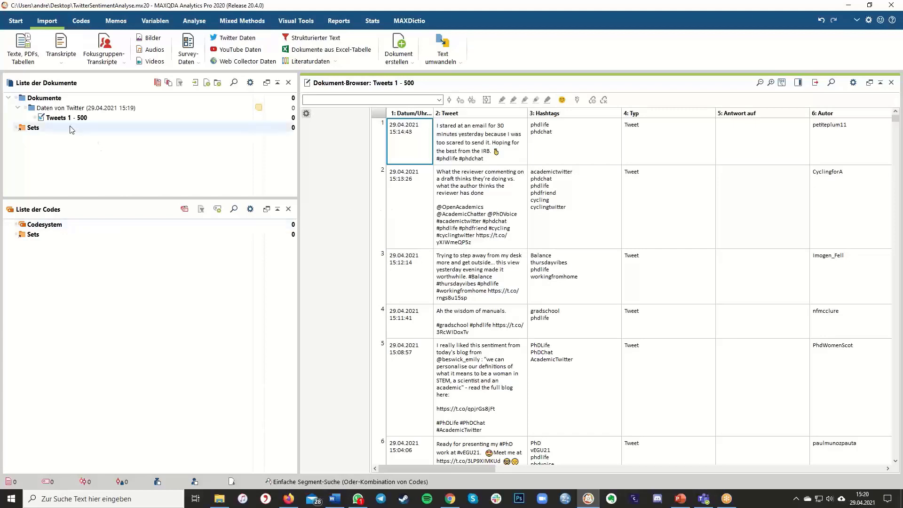
- Select the imported document Tweets 1 - 500 and widen the Document Browser by narrowing the document and code lists
left_click(55, 119)
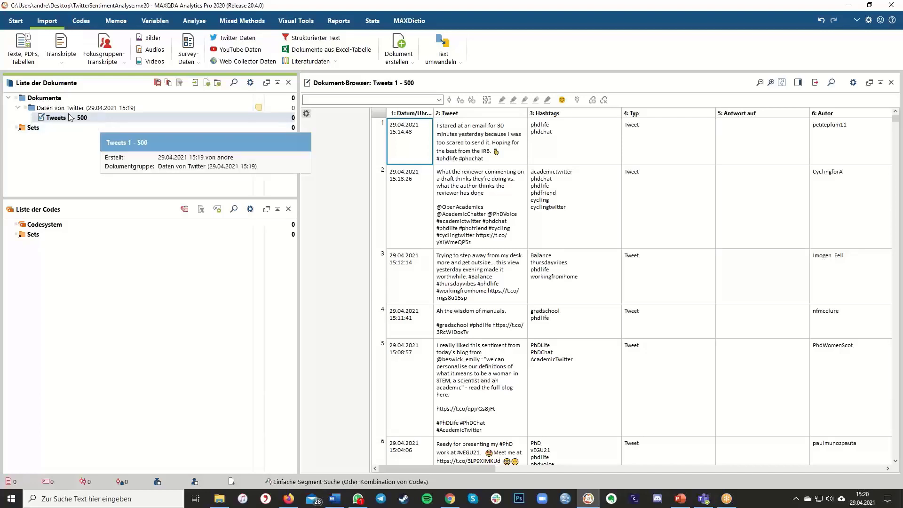
mouse_move(83, 123)
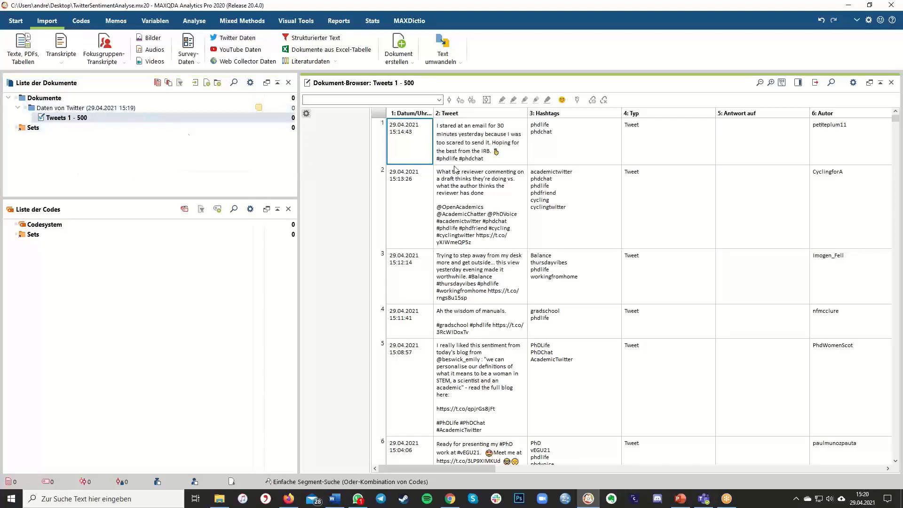
left_click(427, 277)
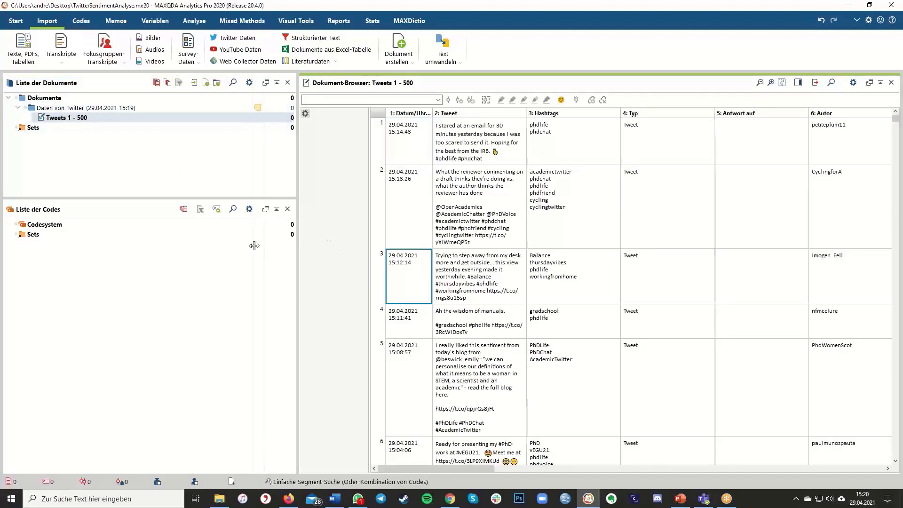
left_click_drag(301, 245, 177, 247)
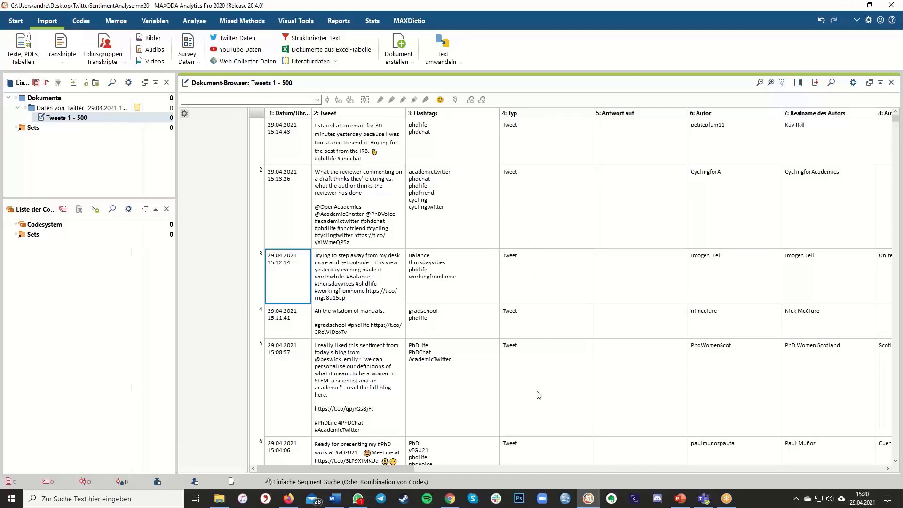
- Examine the imported tweet table's columns, from tweet text and hashtags to author details, followers, retweets, likes, language and source
left_click_drag(393, 468, 613, 462)
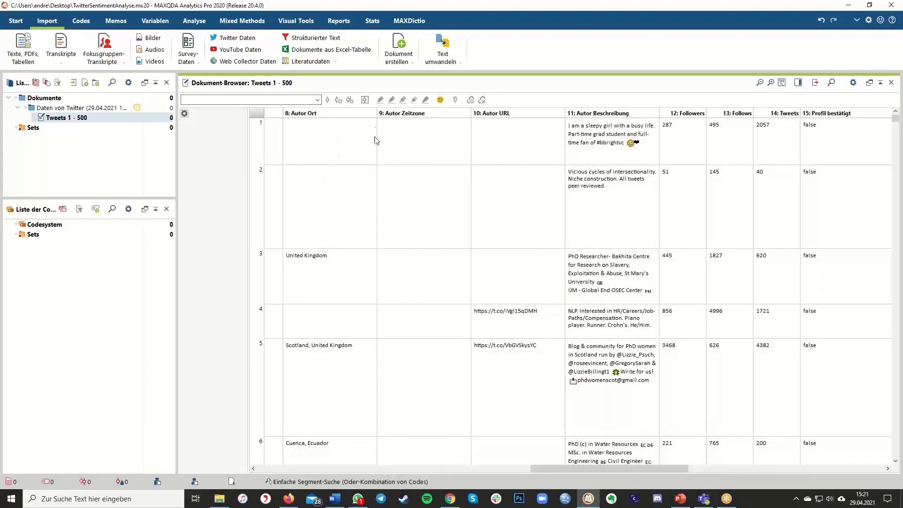
left_click_drag(566, 469, 679, 468)
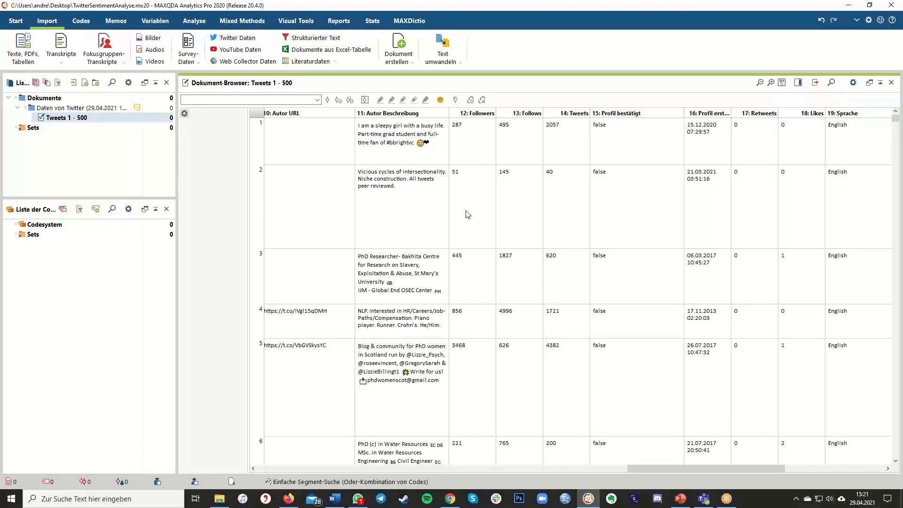
left_click_drag(633, 472, 710, 471)
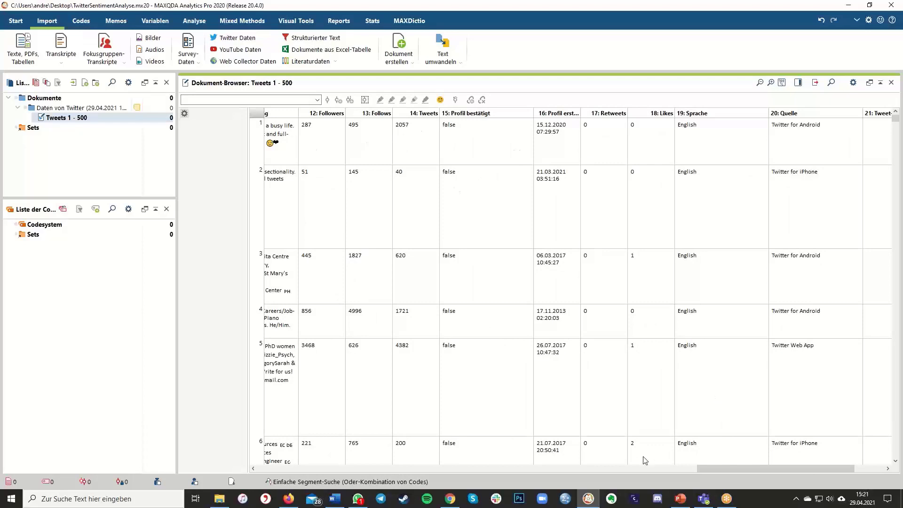
left_click_drag(708, 471, 642, 474)
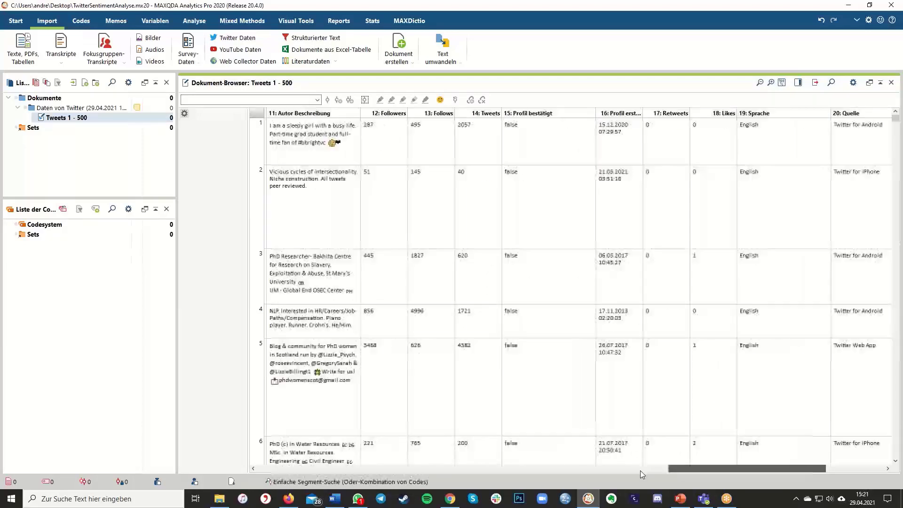
scroll(459, 304, "left", 10)
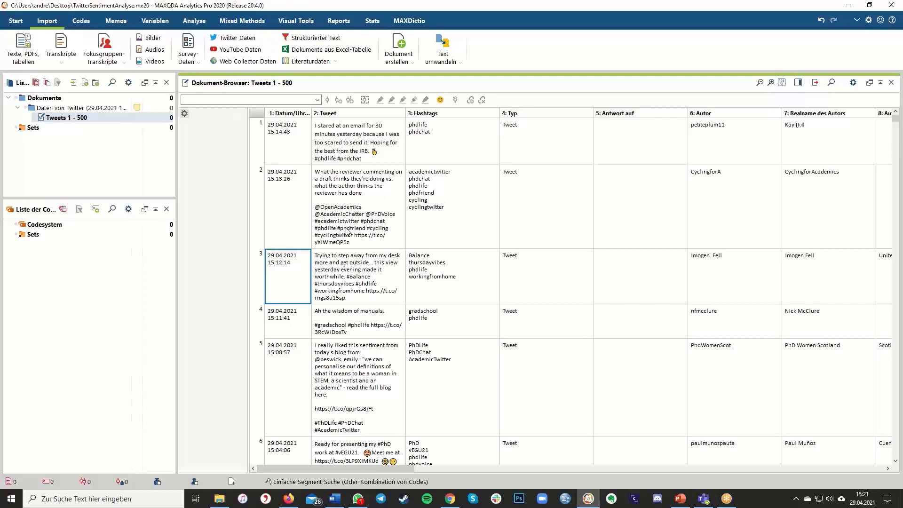
scroll(347, 230, "down", 2)
scroll(286, 282, "up", 2)
- Set up autocoding of tweets by hashtags and author names, choosing the document Tweets 1 - 500
left_click(193, 22)
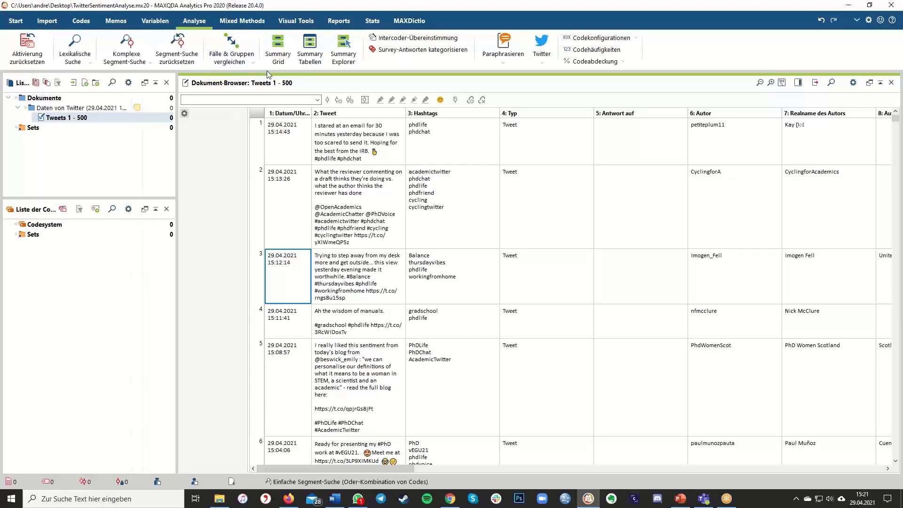
left_click(542, 66)
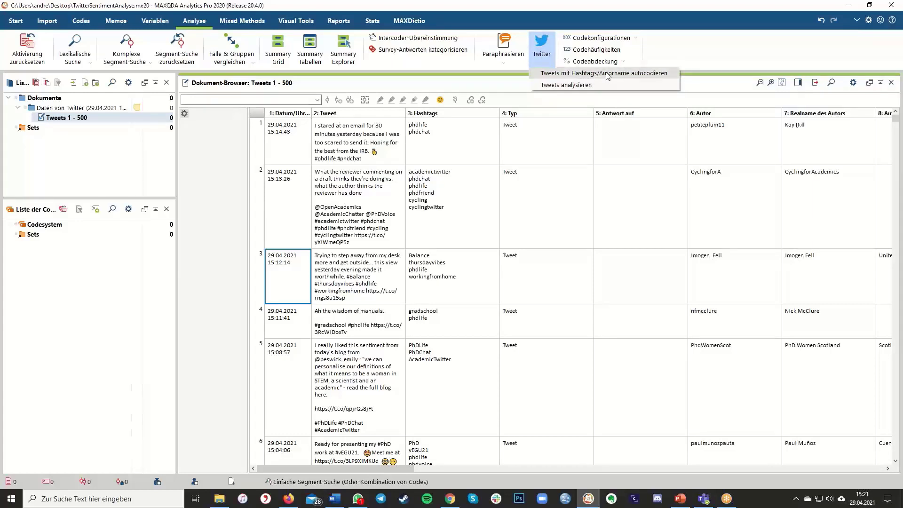
left_click(629, 76)
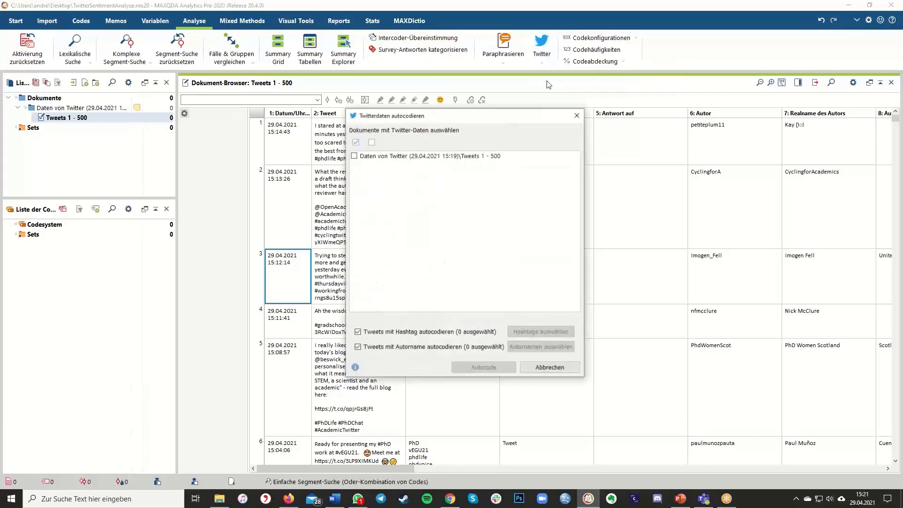
left_click(354, 156)
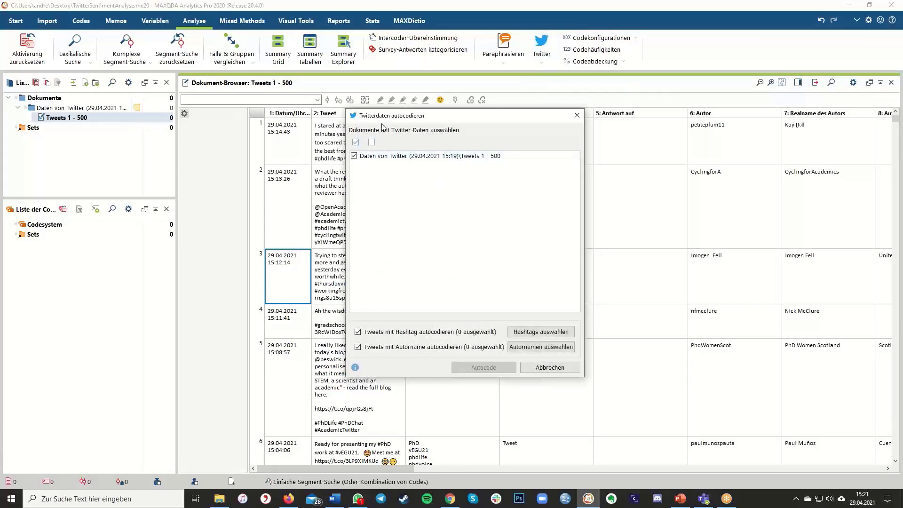
- Choose the second, third, fifth and sixth authors in the tweet-count ranking for autocoding, leaving bookmyphdeditor unselected
left_click(515, 346)
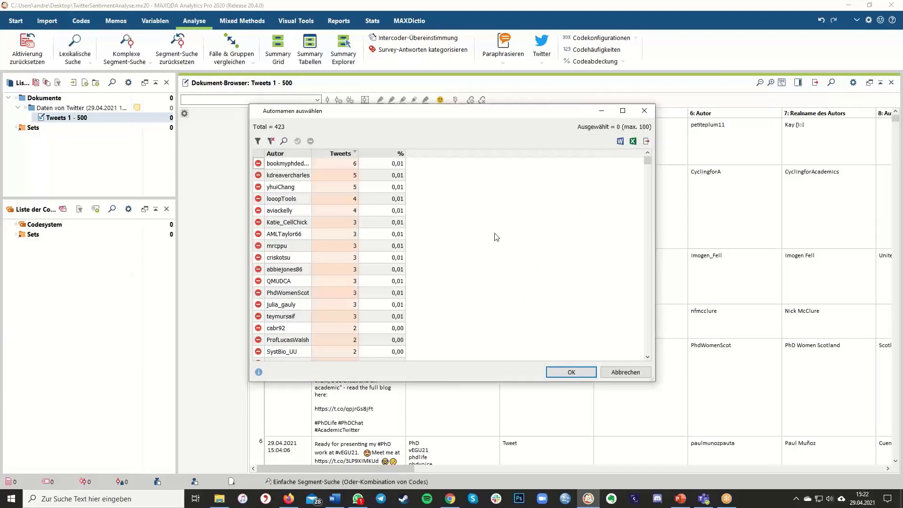
scroll(355, 198, "down", 3)
scroll(359, 208, "up", 3)
left_click_drag(311, 153, 341, 159)
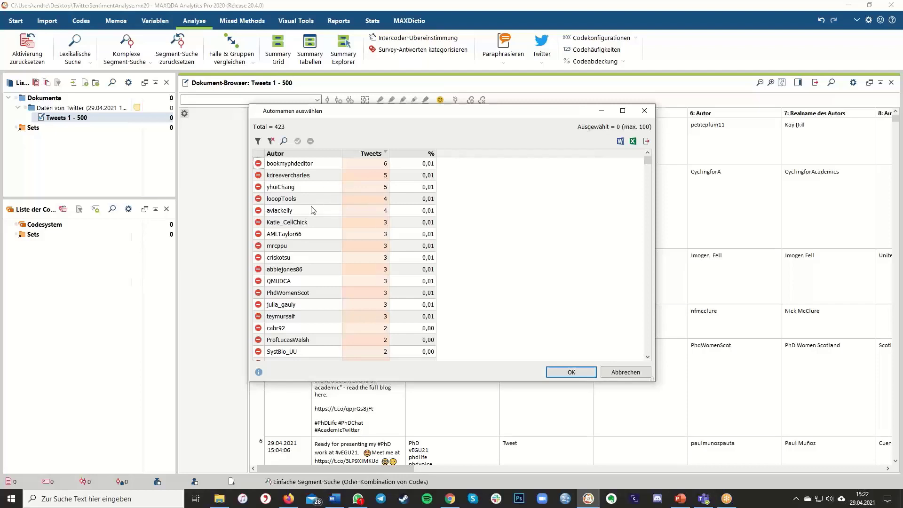
left_click(258, 164)
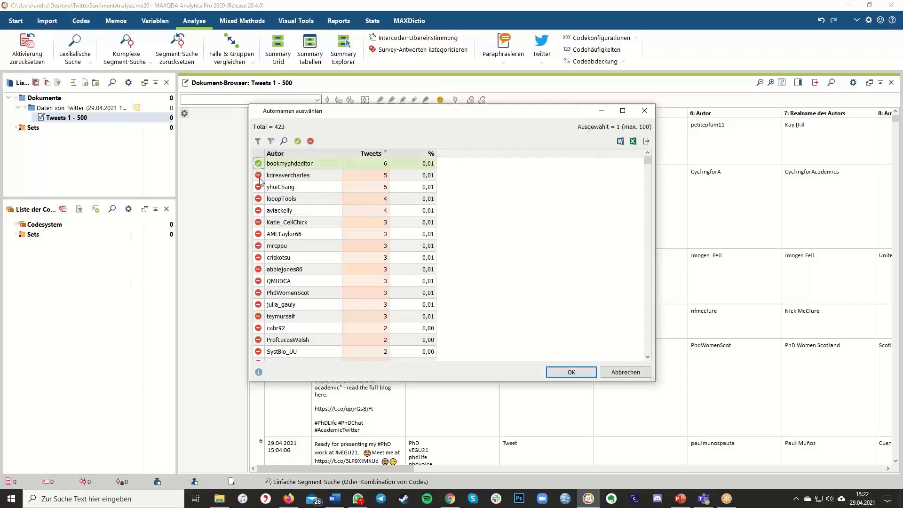
left_click(259, 176)
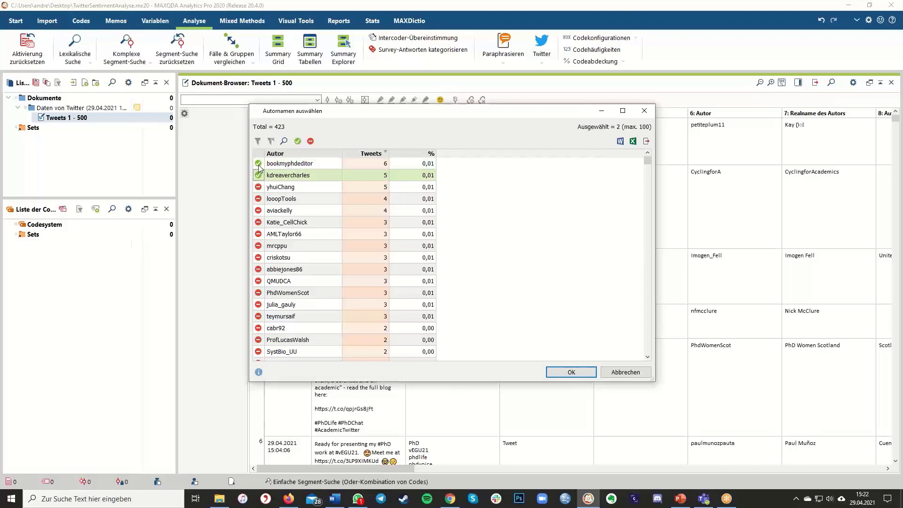
left_click(259, 168)
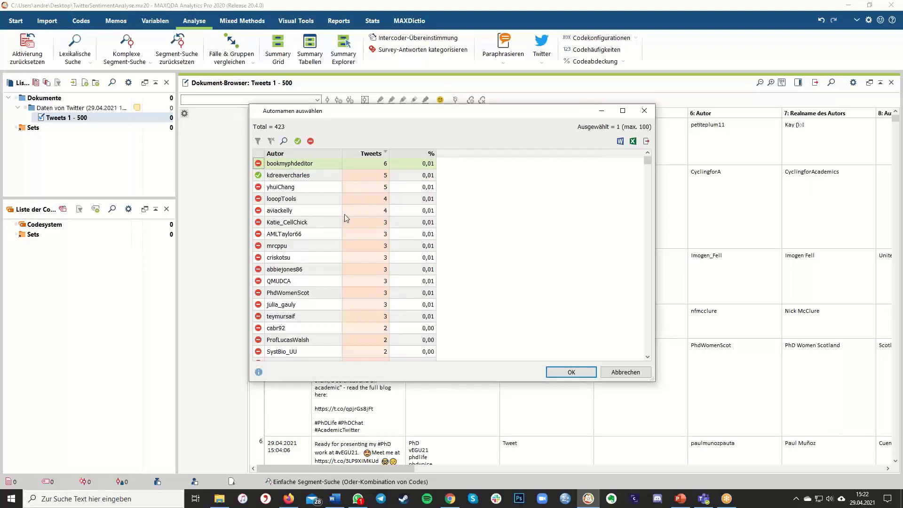
left_click(258, 187)
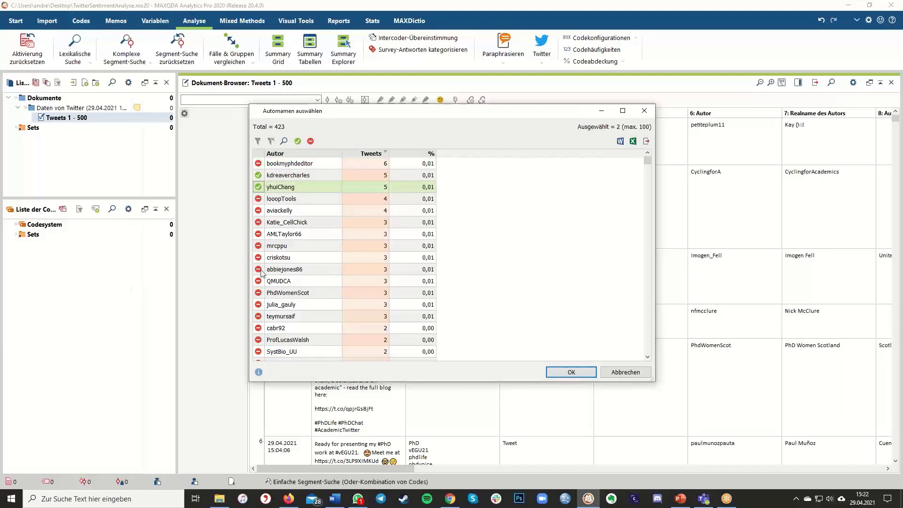
left_click(258, 210)
left_click(258, 222)
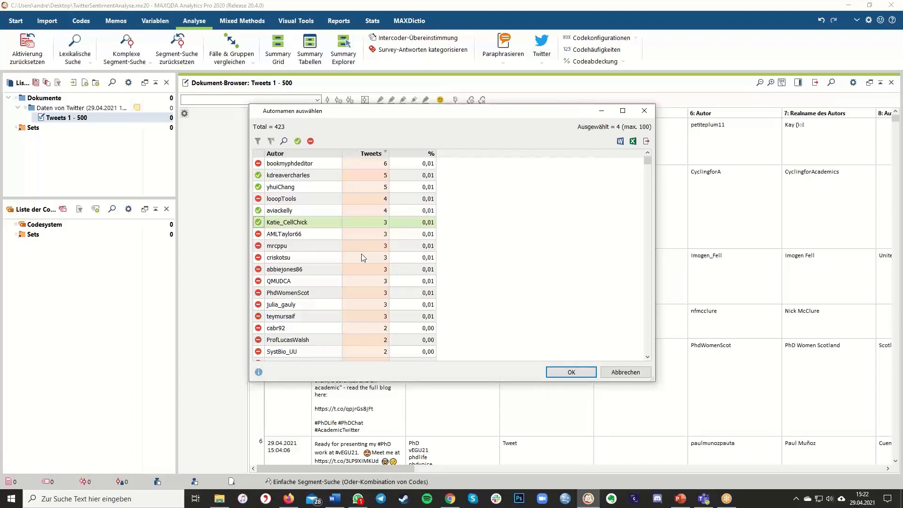
left_click(579, 373)
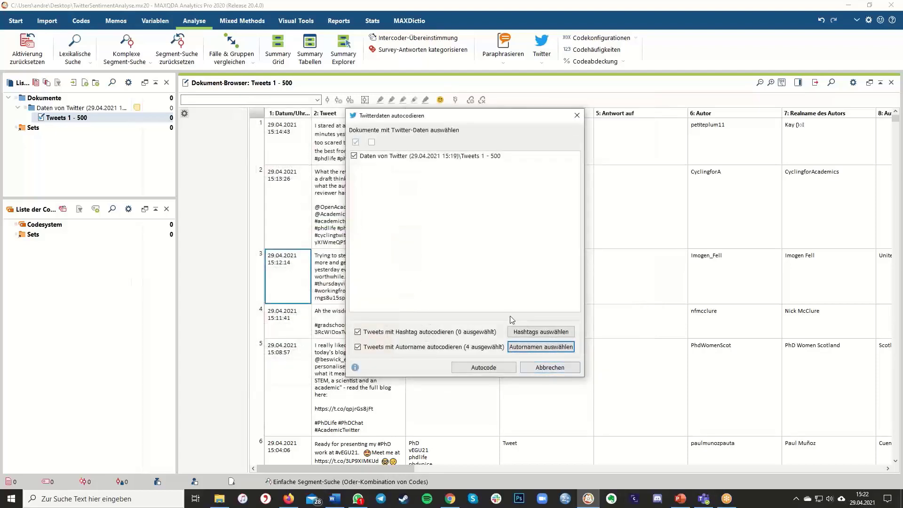
- Select the hashtags womeninstem, academictwitter and academicchatter for autocoding and run the autocoding of the Twitter data
left_click(541, 331)
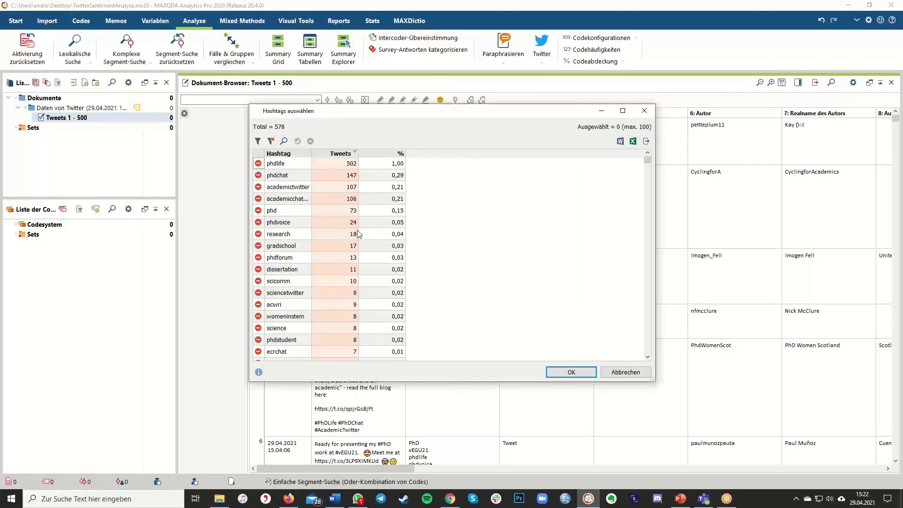
scroll(359, 234, "down", 1)
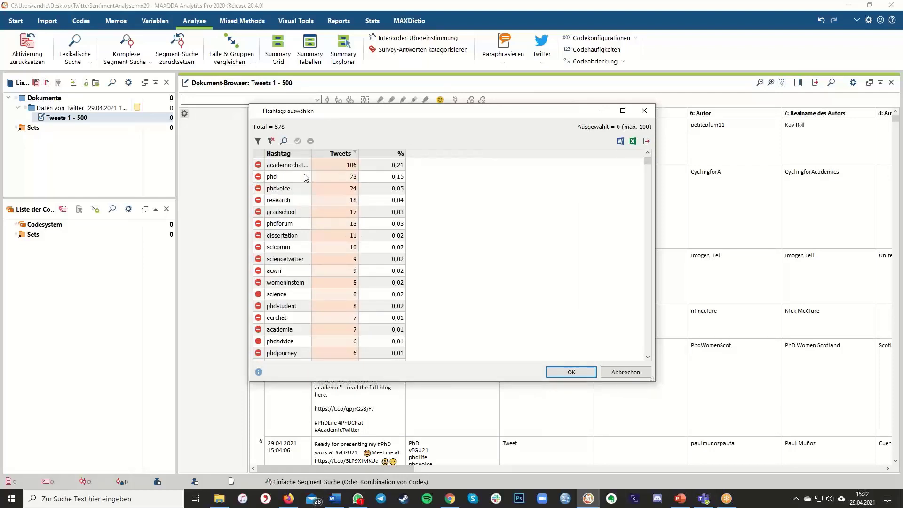
scroll(306, 177, "up", 1)
scroll(305, 177, "down", 1)
left_click_drag(311, 151, 332, 150)
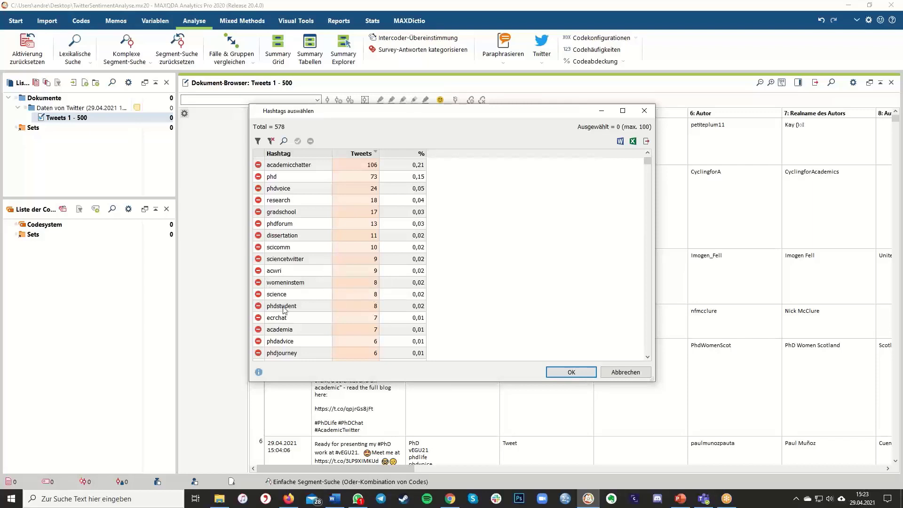
left_click(258, 284)
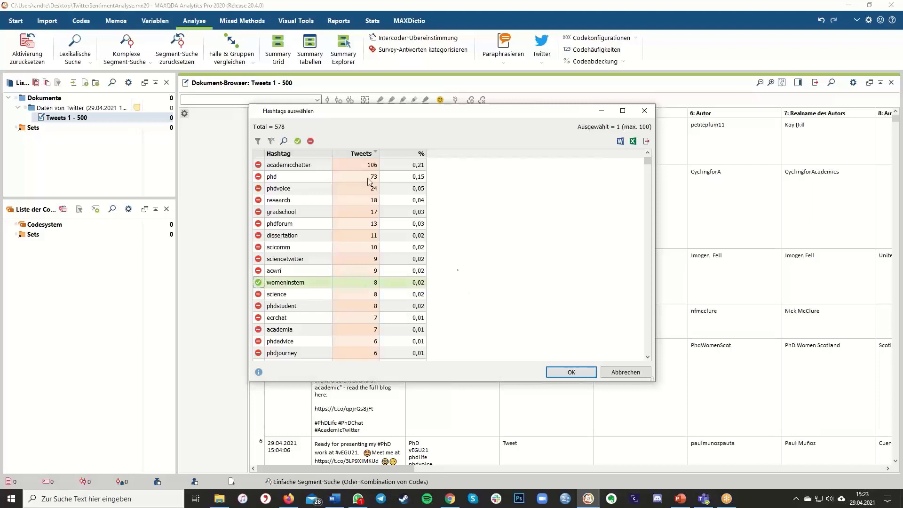
scroll(355, 273, "up", 1)
scroll(354, 272, "down", 1)
scroll(295, 275, "up", 1)
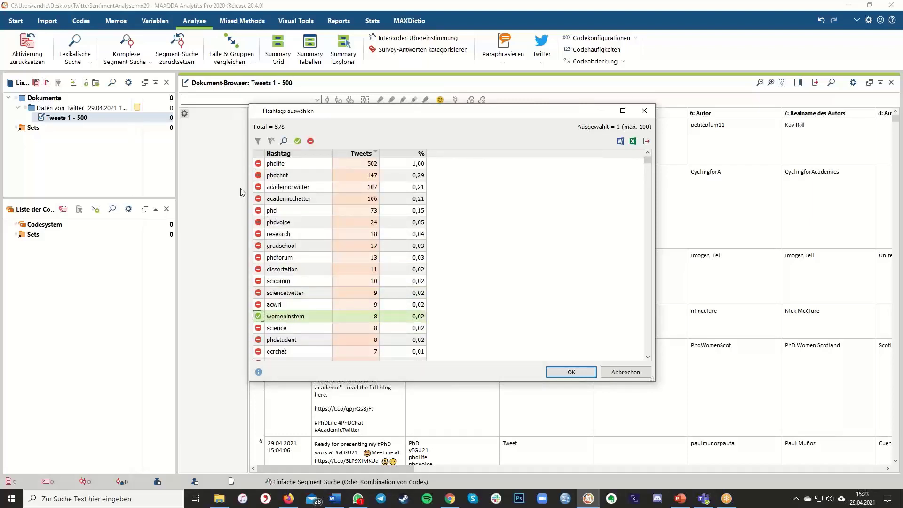
left_click(257, 187)
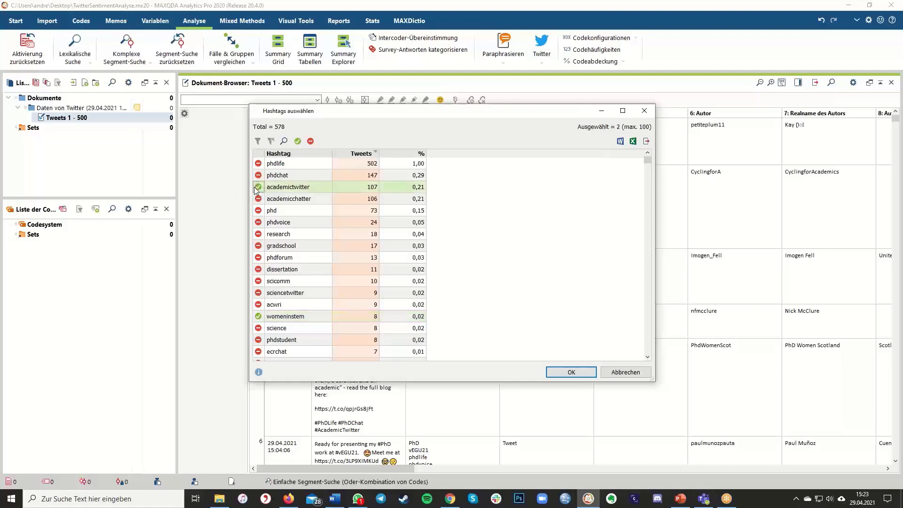
left_click(258, 198)
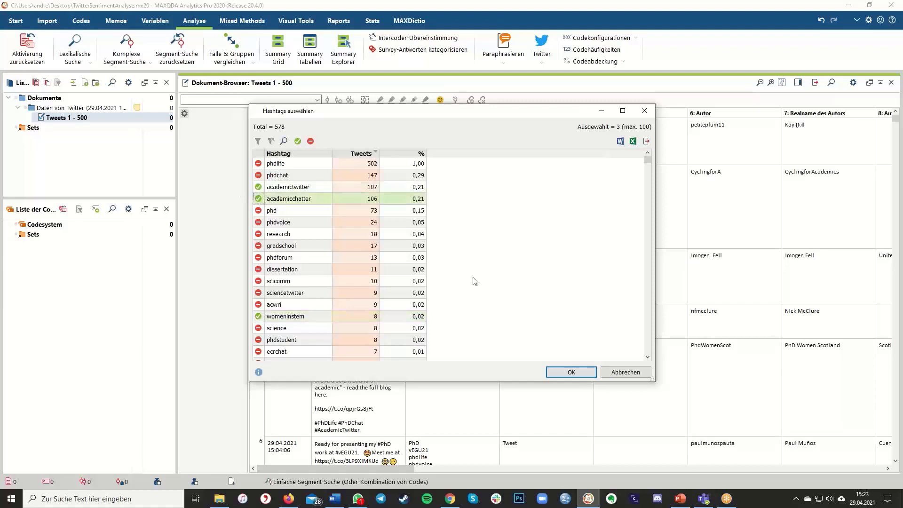
left_click(570, 372)
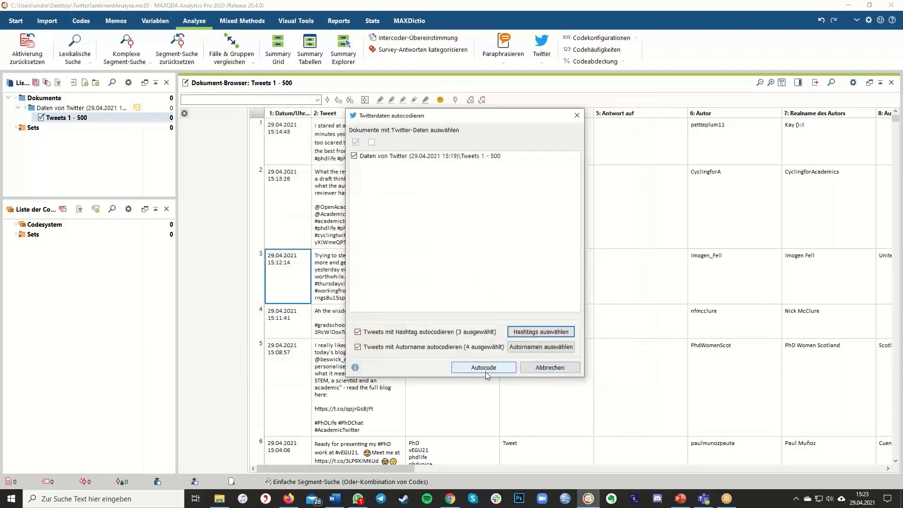
left_click(484, 367)
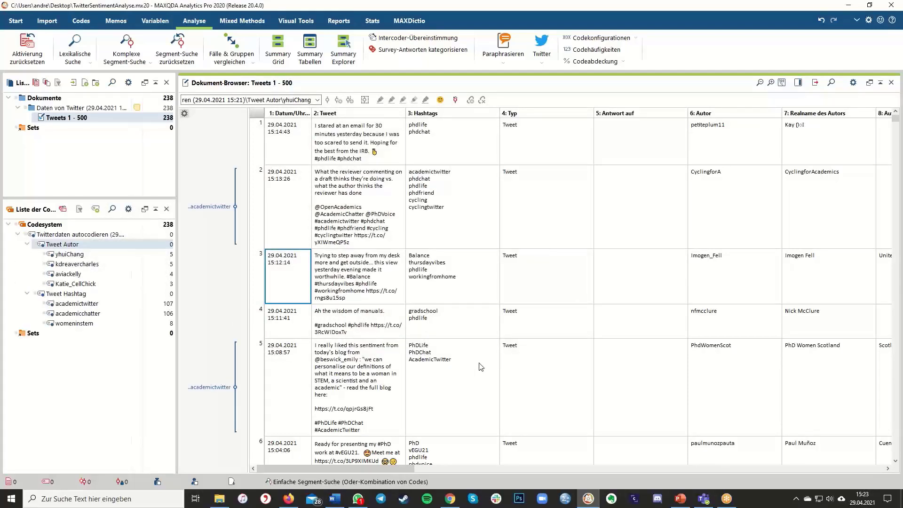
- Inspect the second tweet and highlight its segment coded with academictwitter
left_click(383, 245)
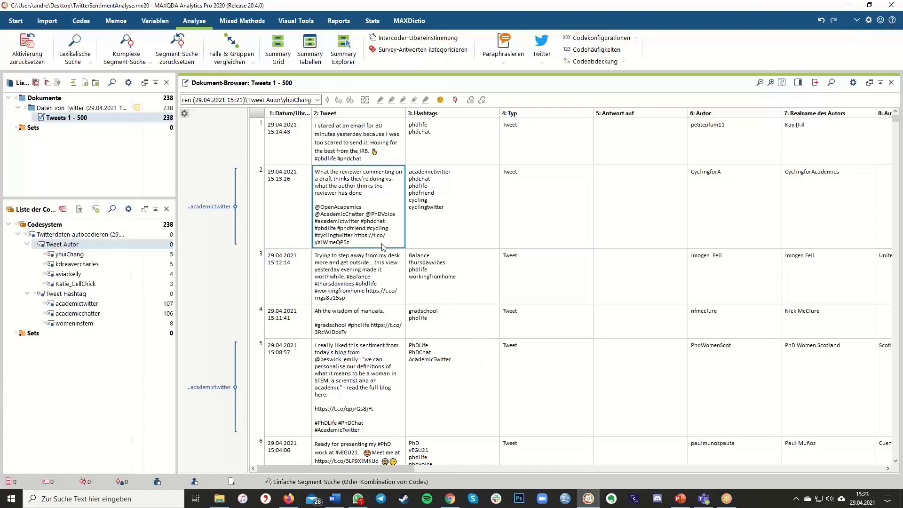
left_click(376, 246)
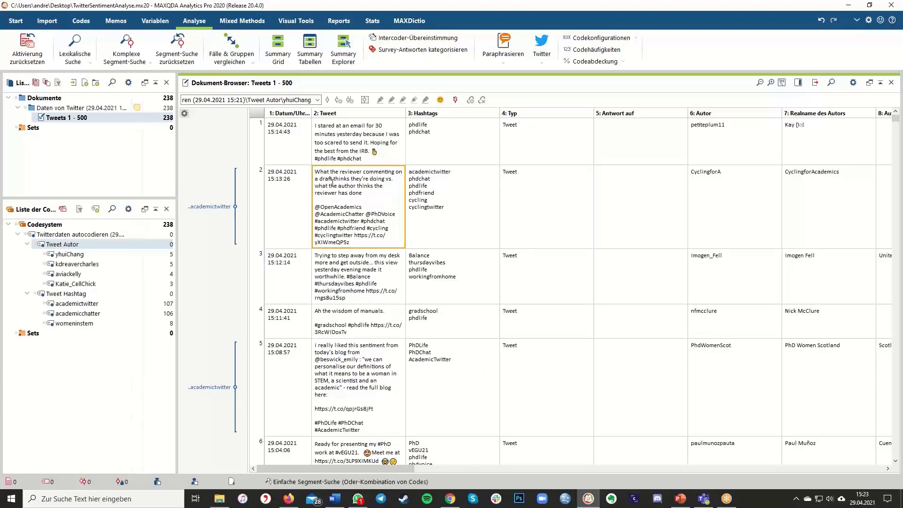
left_click(200, 207)
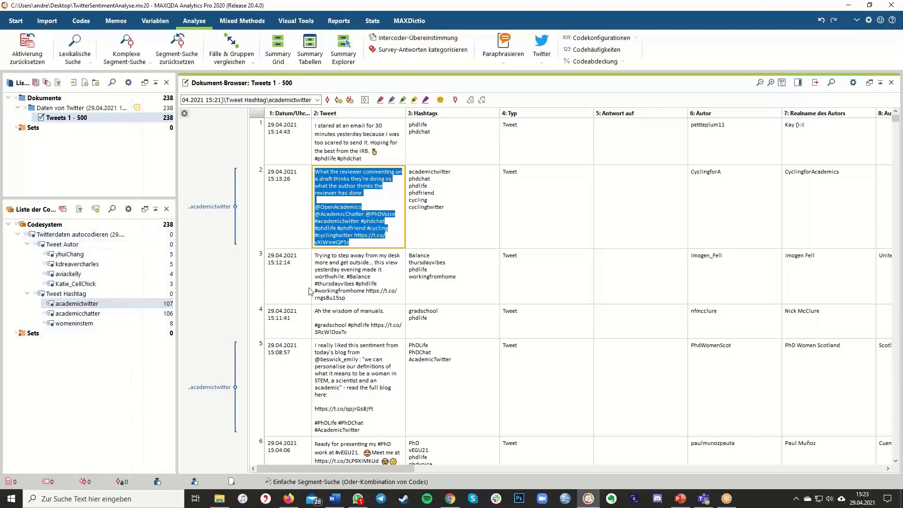
left_click(271, 256)
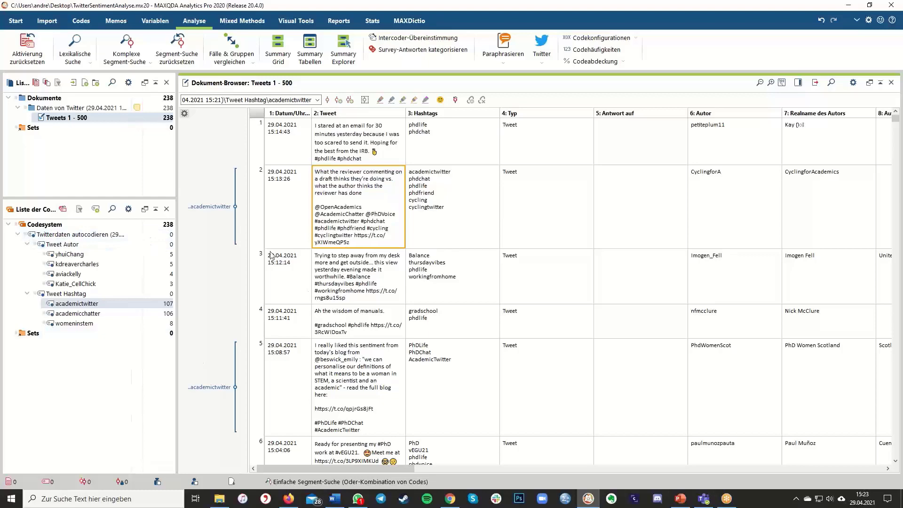
- List the segments coded with womeninstem, jump to the first one in the tweet table and close the list
double_click(82, 323)
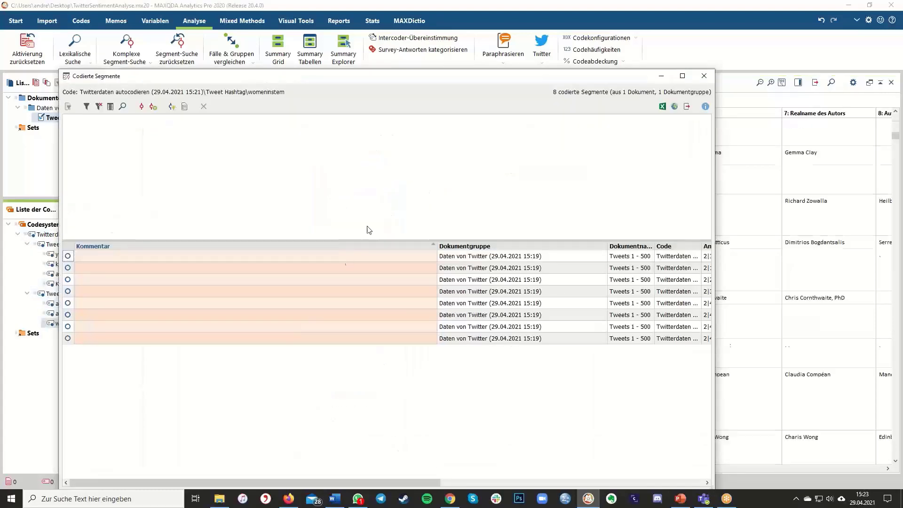
left_click(369, 255)
left_click_drag(376, 75, 104, 401)
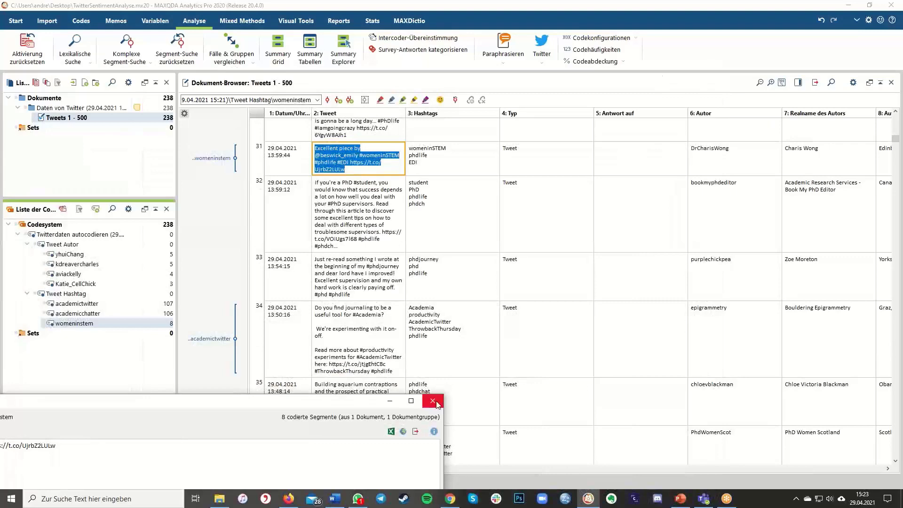
left_click(433, 400)
left_click(337, 129)
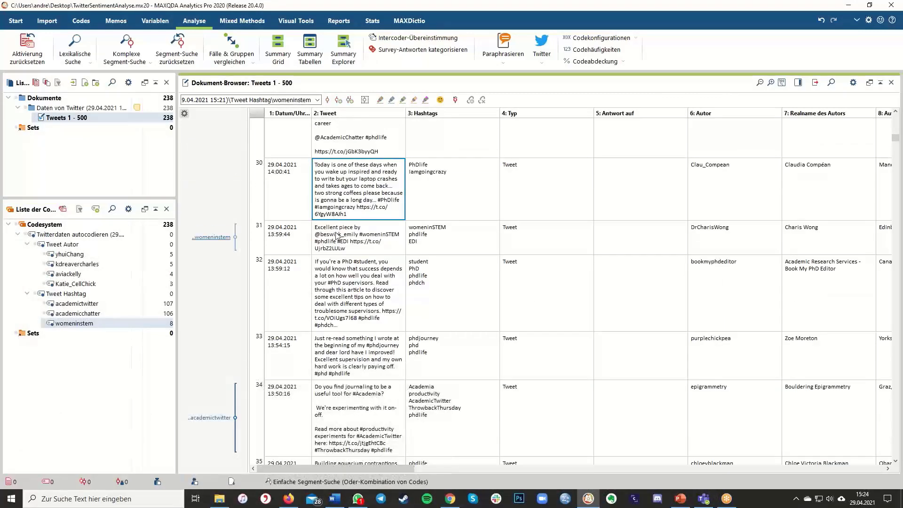
- Code the full text of tweet 31 with a new code named Publikations Hinweis
left_click(337, 237)
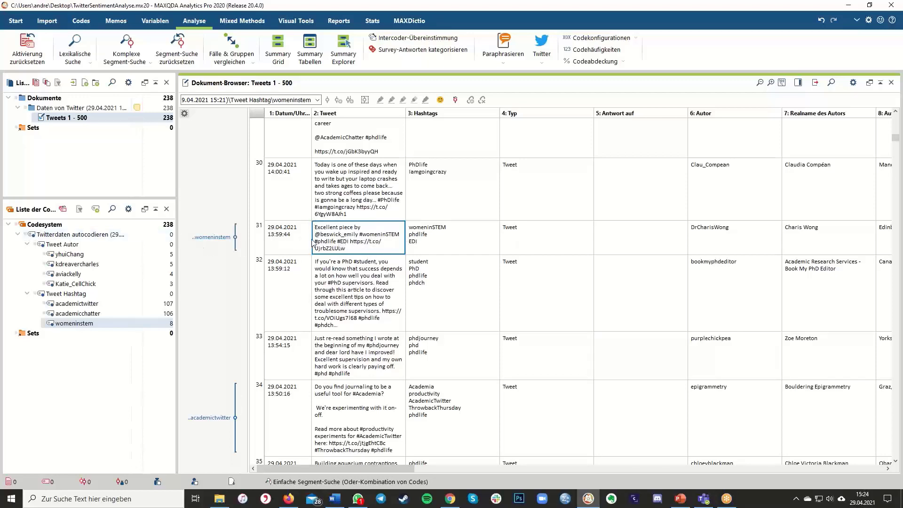
left_click_drag(346, 248, 329, 224)
right_click(328, 224)
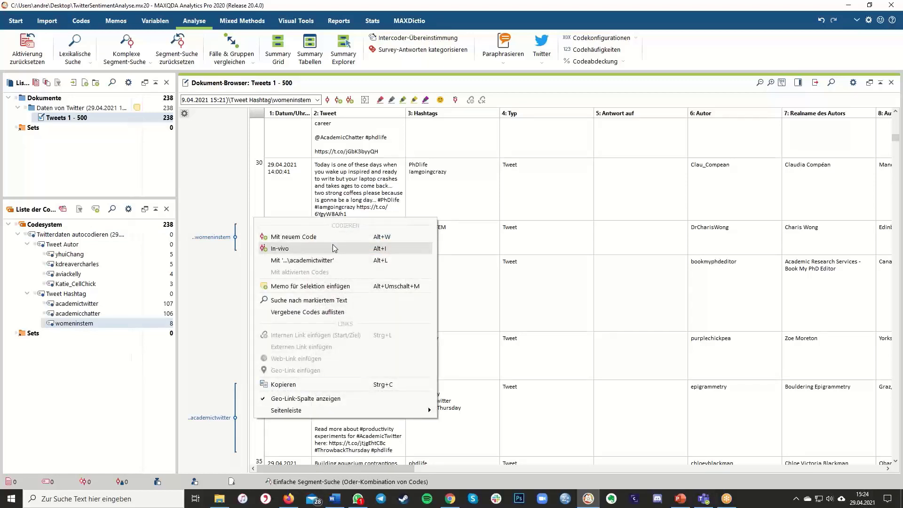
left_click(332, 236)
type("Promot")
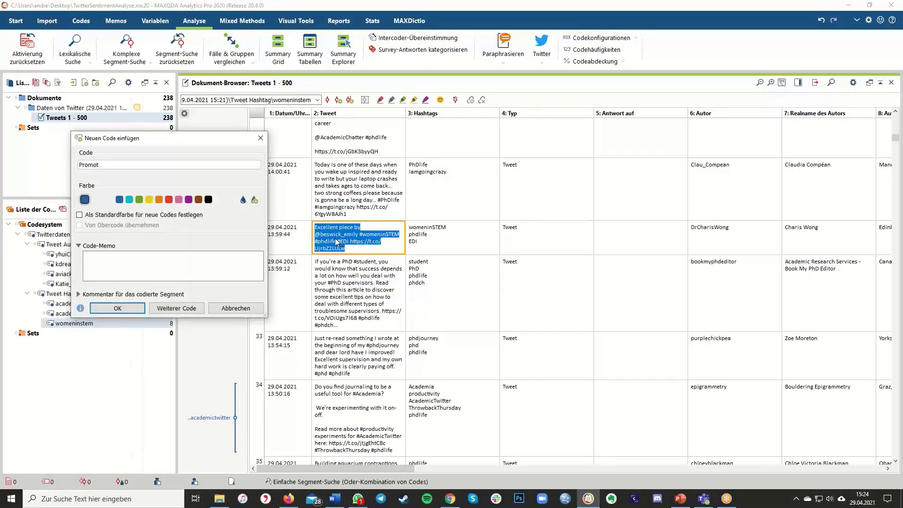
key("BackSpace")
key("BackSpace")
key("BackSpace")
key("BackSpace")
key("BackSpace")
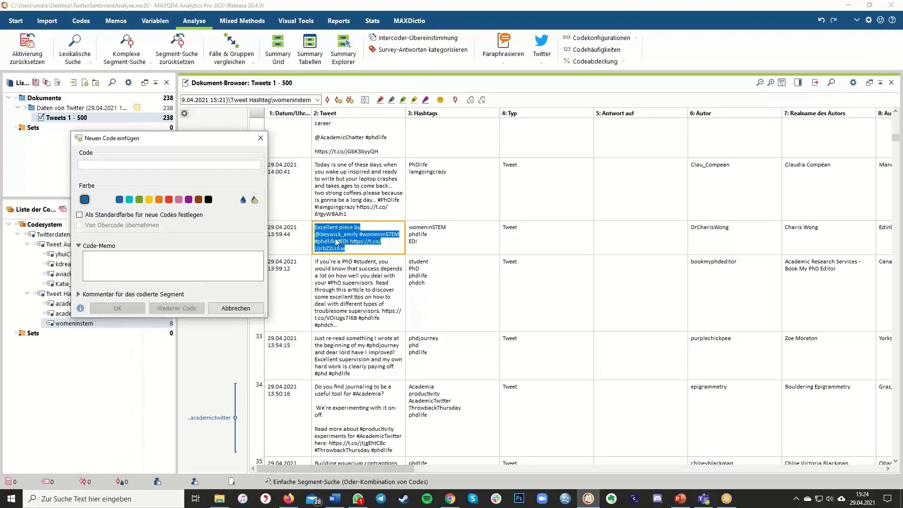
type("Publikations Hinweis")
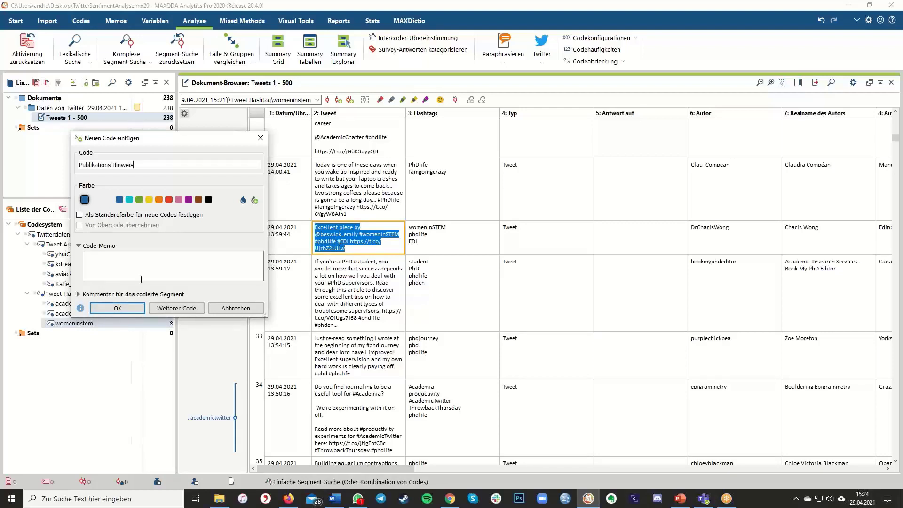
left_click(118, 311)
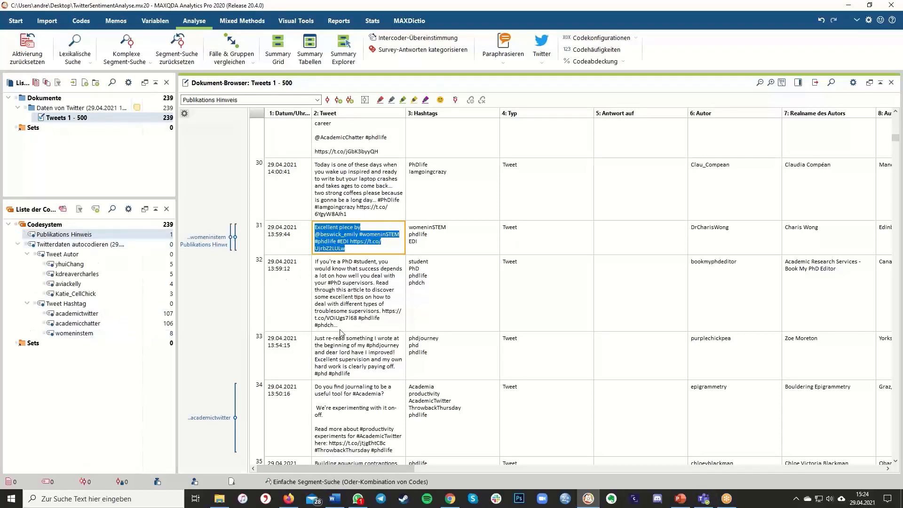
- Check the womeninstem and Publikations Hinweis codings on tweet 31 by highlighting each coded segment
scroll(343, 344, "down", 1)
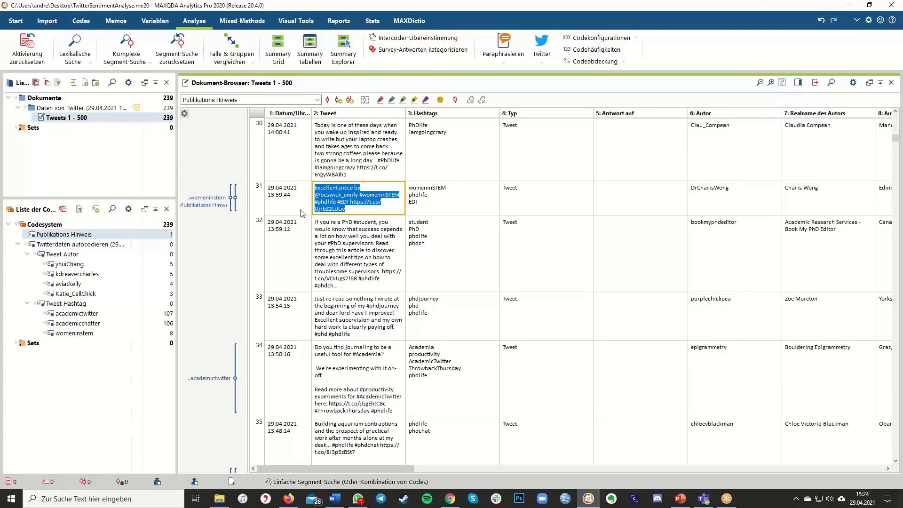
left_click(214, 210)
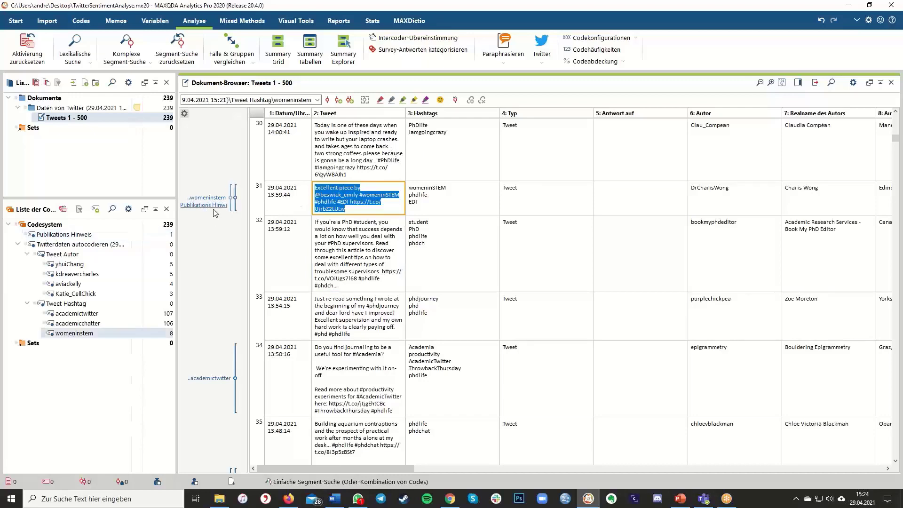
left_click(213, 209)
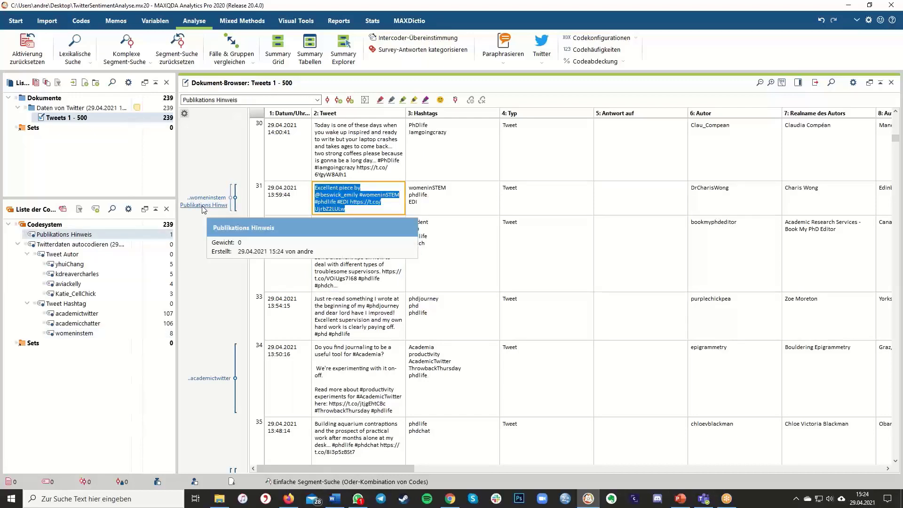
left_click(243, 190)
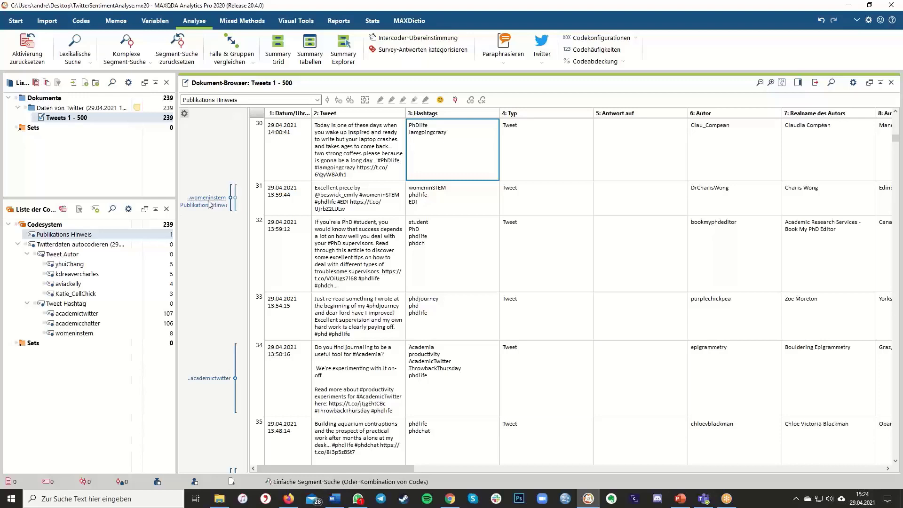
left_click(338, 212)
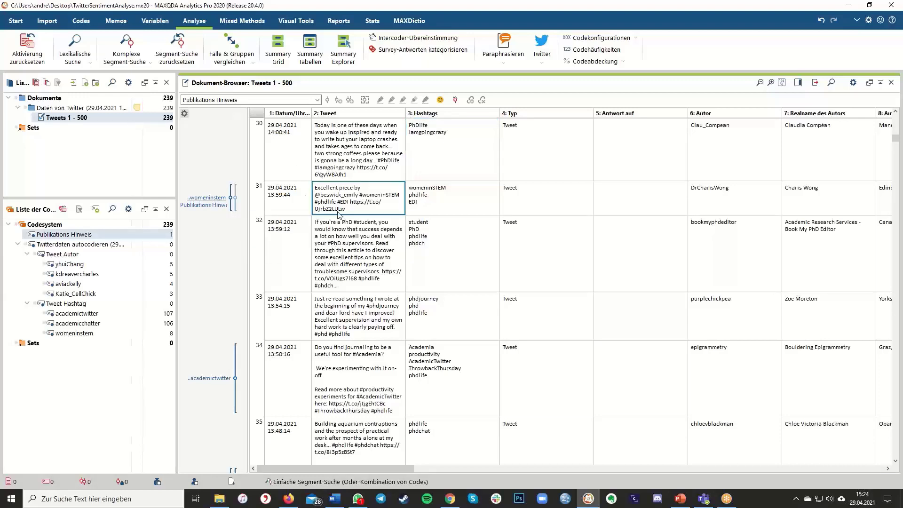
- Highlight the womeninstem and Publikations Hinweis segments of tweet 31 once more and clear the highlighting
left_click(203, 201)
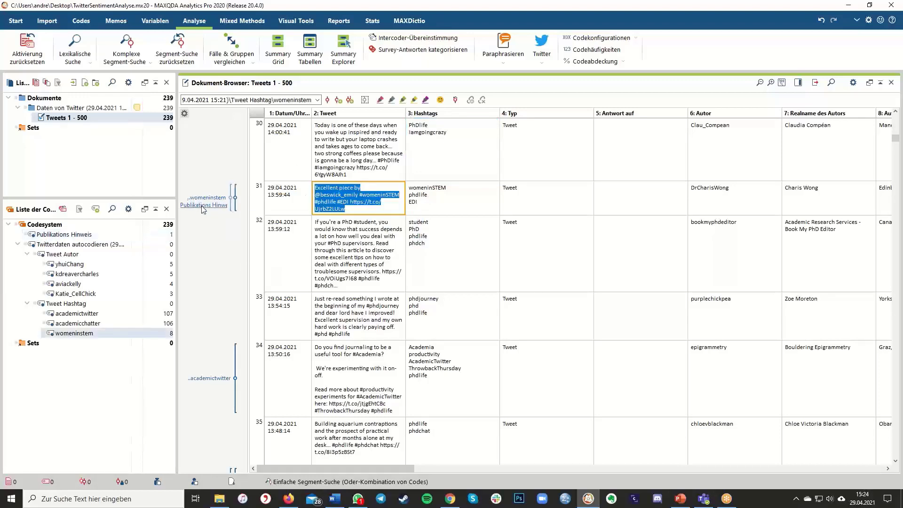
left_click(205, 207)
left_click(342, 207)
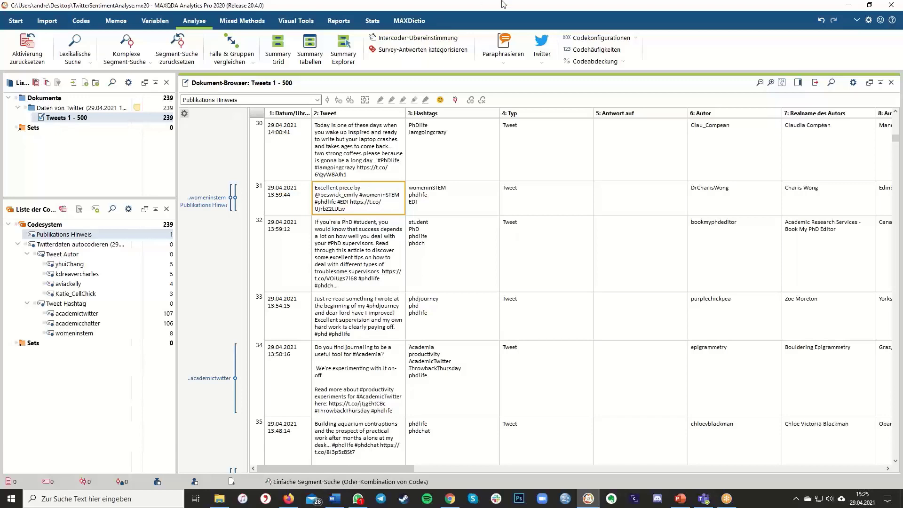
- Open the tweet analysis (Tweets analysieren) for the document Tweets 1 - 500
left_click(546, 62)
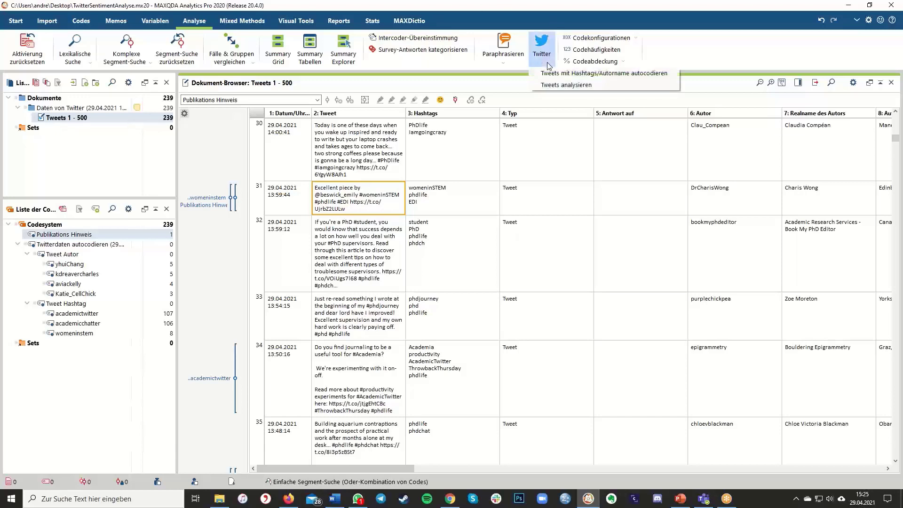
left_click(560, 87)
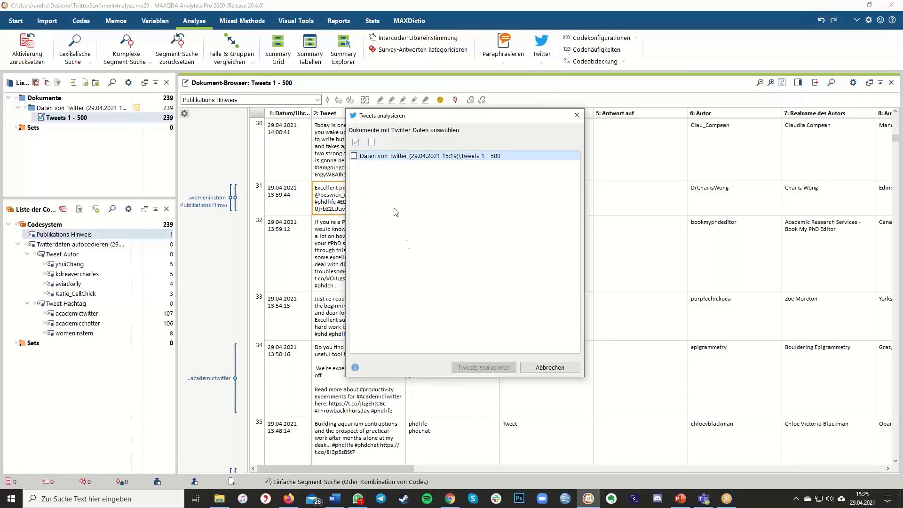
left_click(355, 157)
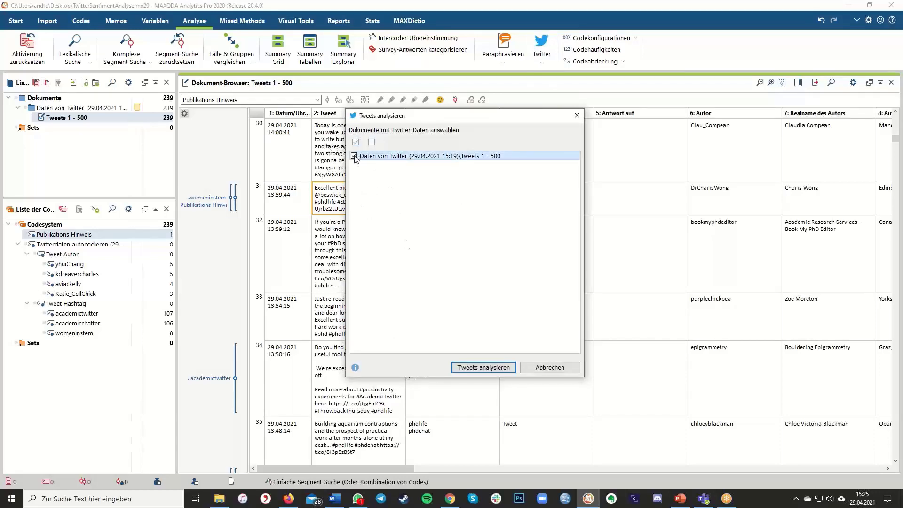
left_click(470, 367)
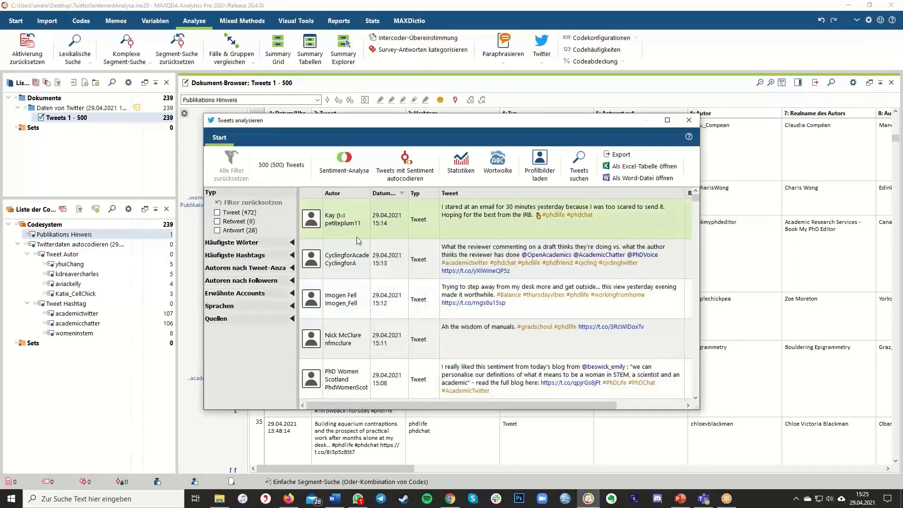
- Enlarge the tweet analysis window and filter the list to entries of type Tweet
left_click_drag(422, 123, 76, 21)
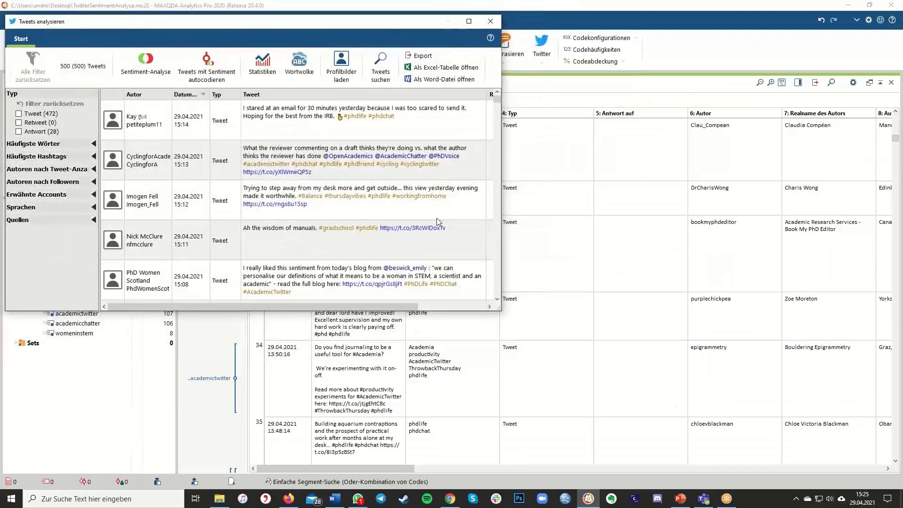
left_click_drag(533, 351, 818, 494)
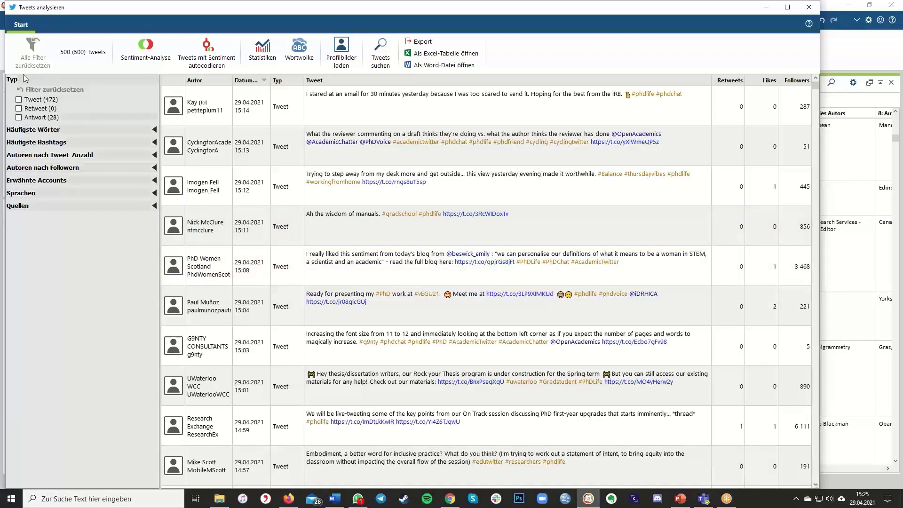
left_click(19, 101)
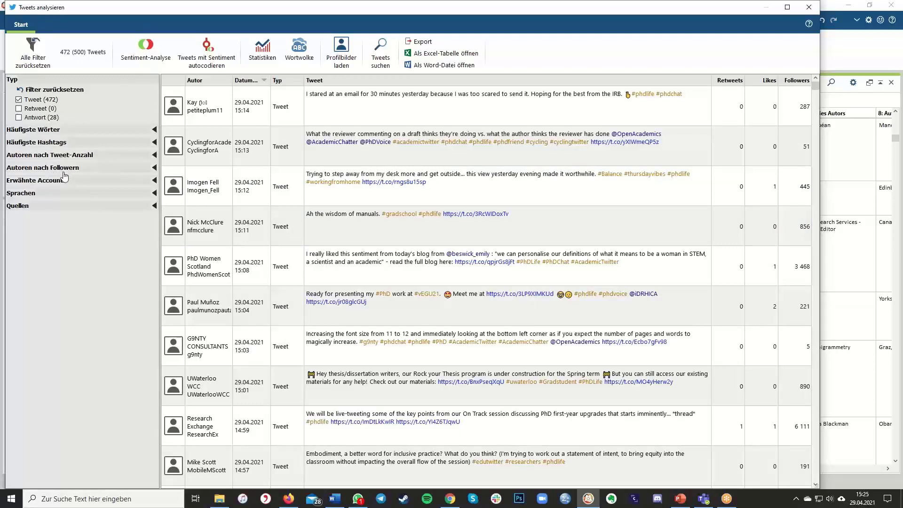
- Filter the tweets by the hashtag #womeninstem from the full list of most frequent hashtags and look through the matches
left_click(57, 144)
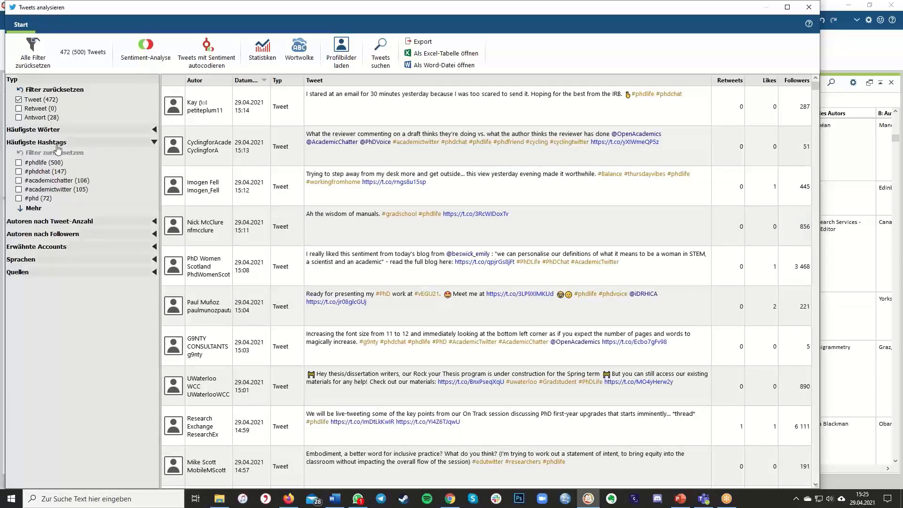
left_click(40, 208)
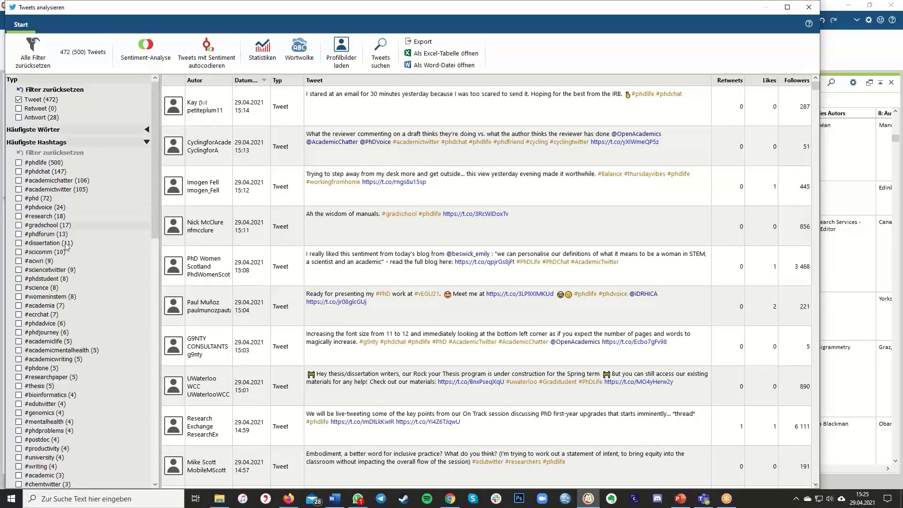
left_click(19, 297)
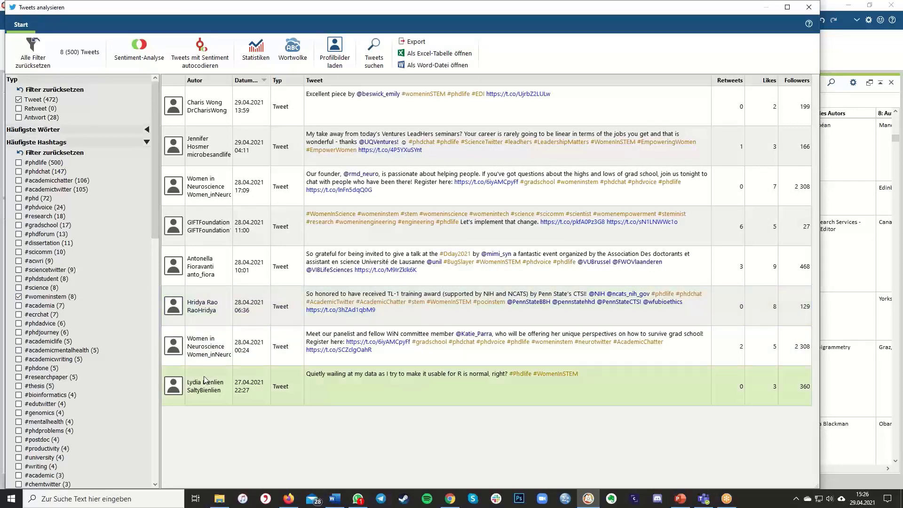
scroll(85, 372, "down", 6)
scroll(85, 376, "up", 6)
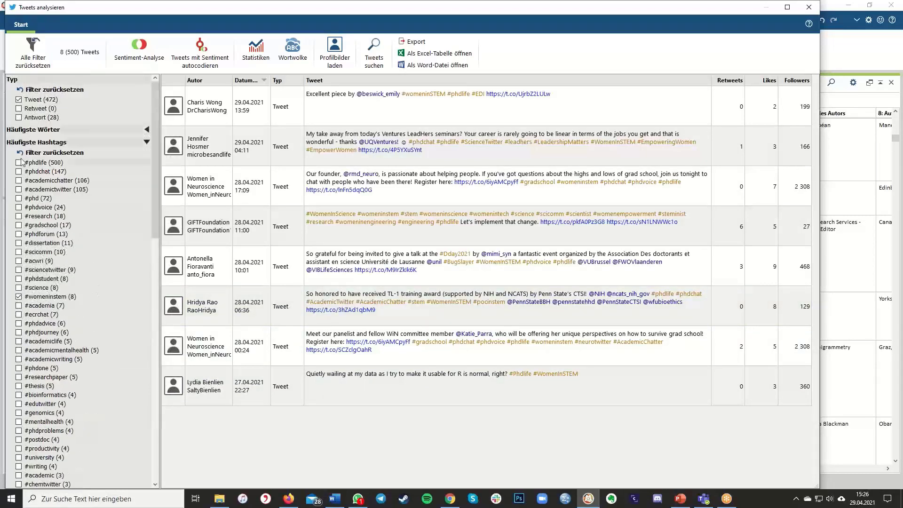
- Look at the available filter options for languages and mentioned accounts
left_click(46, 142)
left_click(46, 193)
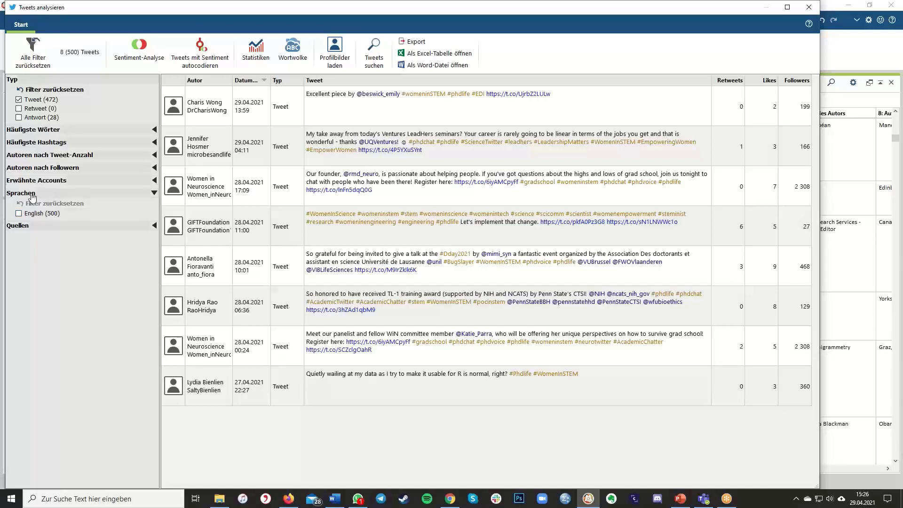
left_click(32, 195)
left_click(39, 182)
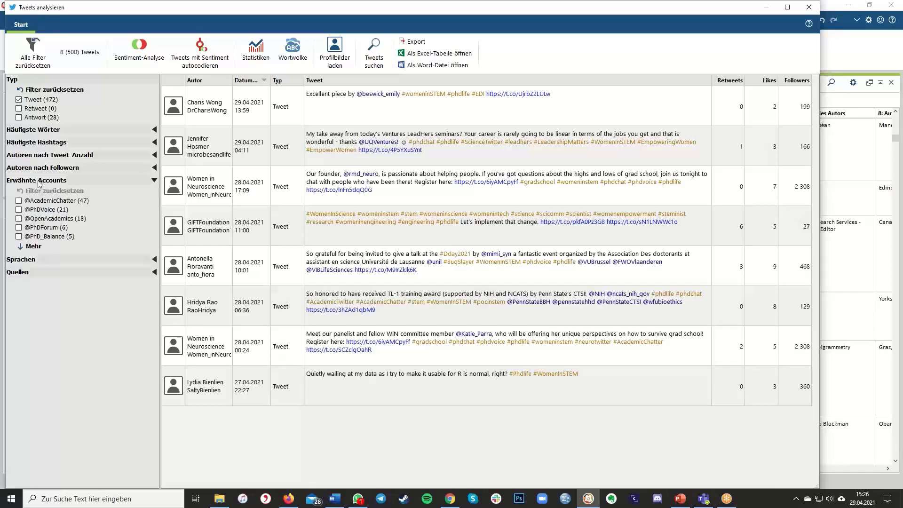
left_click(47, 183)
- Reset the hashtag filter while keeping the type filter on Tweet
left_click(49, 143)
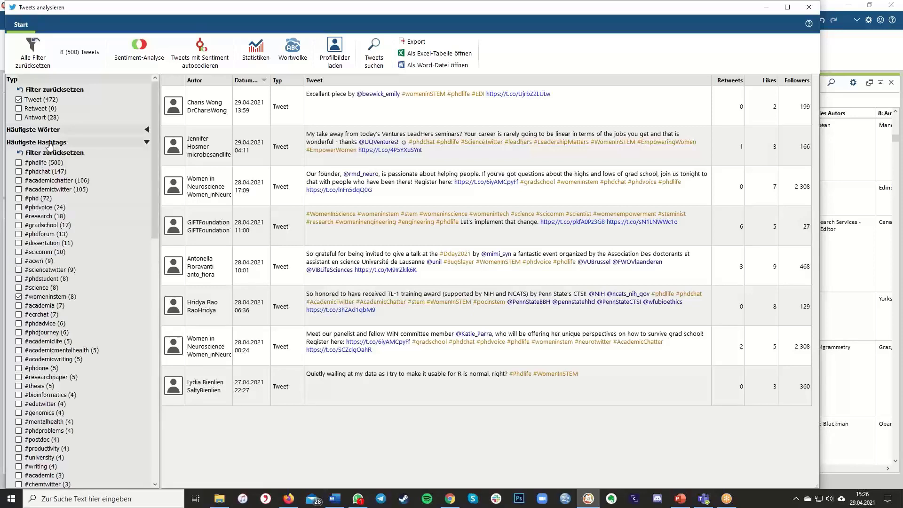
left_click(50, 152)
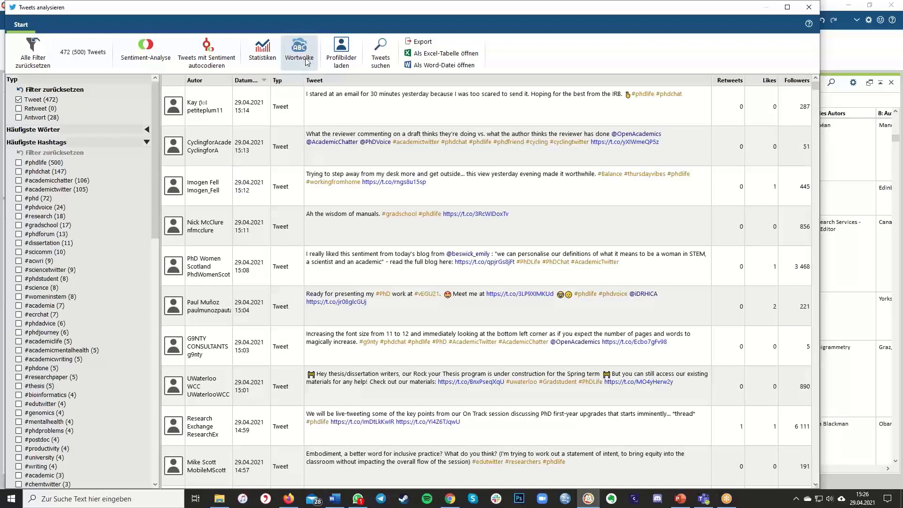
left_click(352, 143)
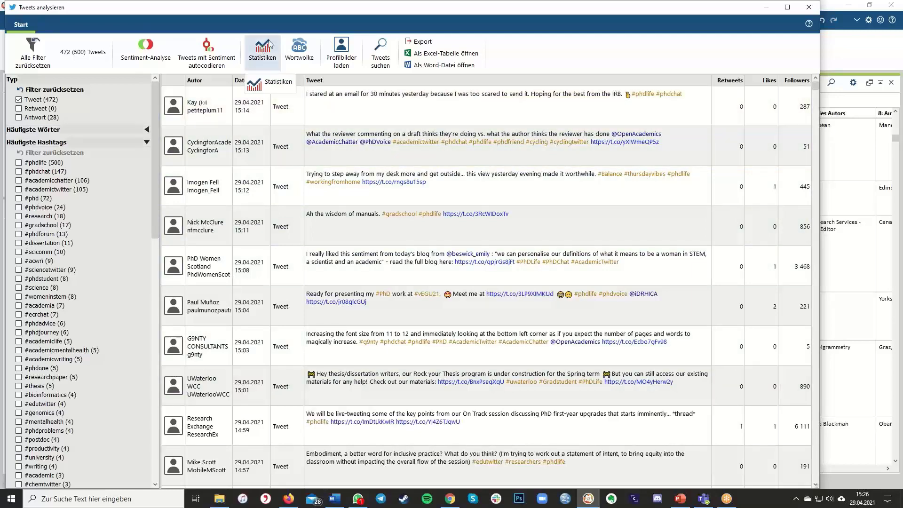
- Open the tweet statistics, view the Wochentage and Typ charts, and show the Uhrzeit chart in a widened window
left_click(263, 59)
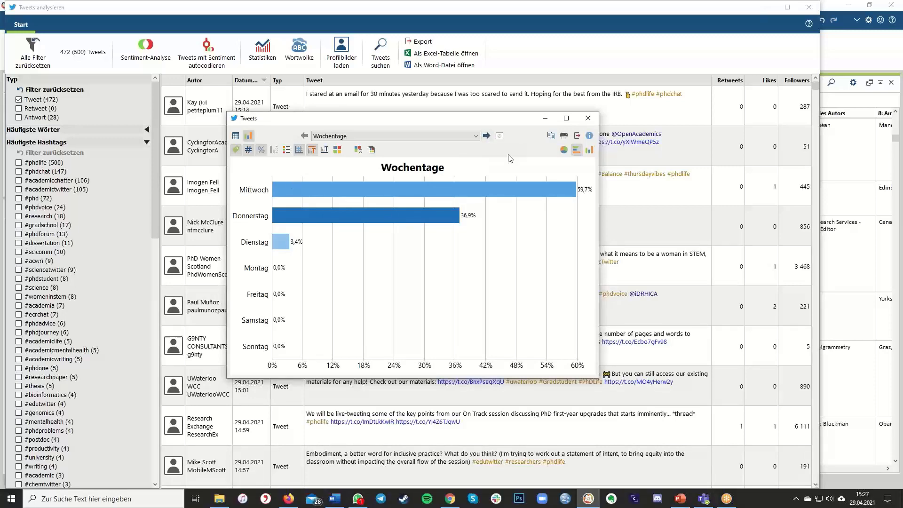
left_click(485, 137)
left_click(485, 137)
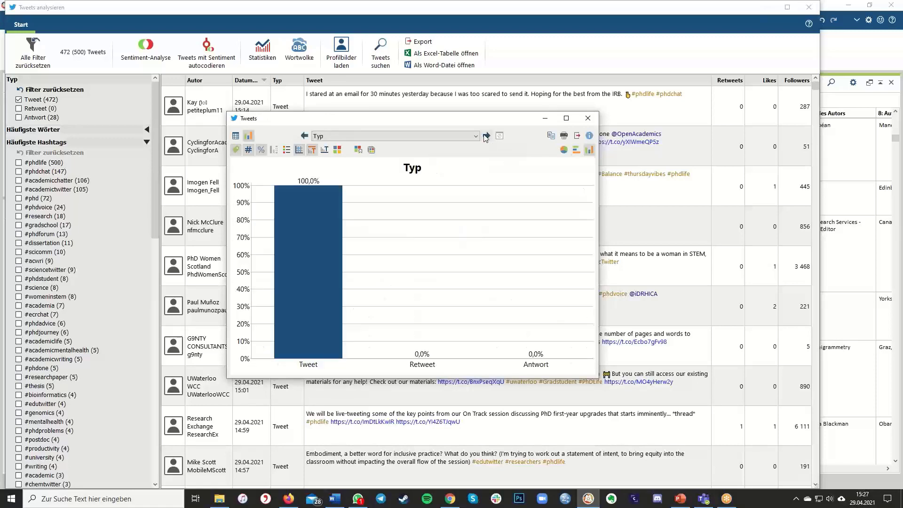
left_click(452, 135)
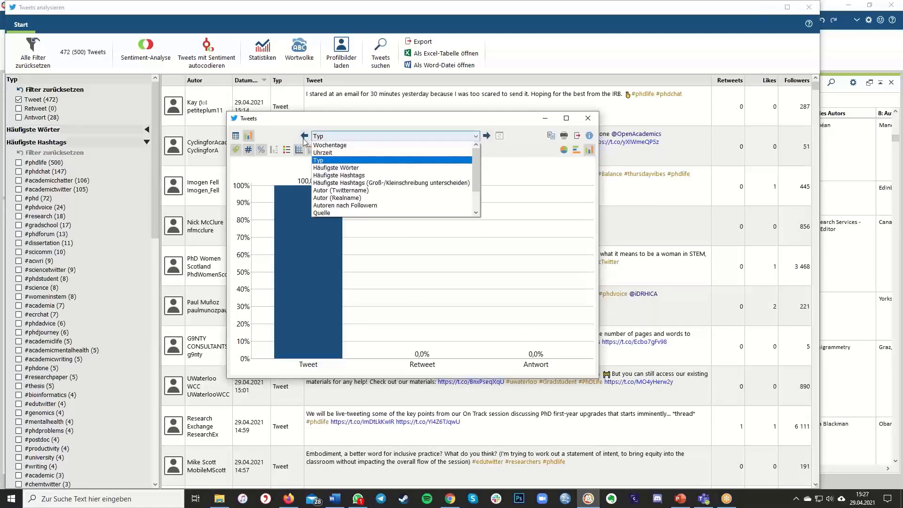
left_click(451, 156)
left_click_drag(598, 217, 902, 216)
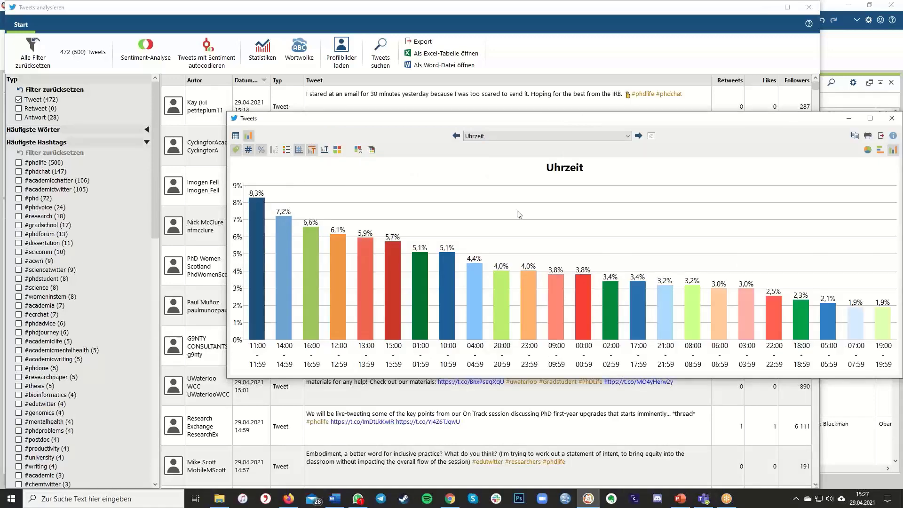
left_click_drag(405, 126, 205, 117)
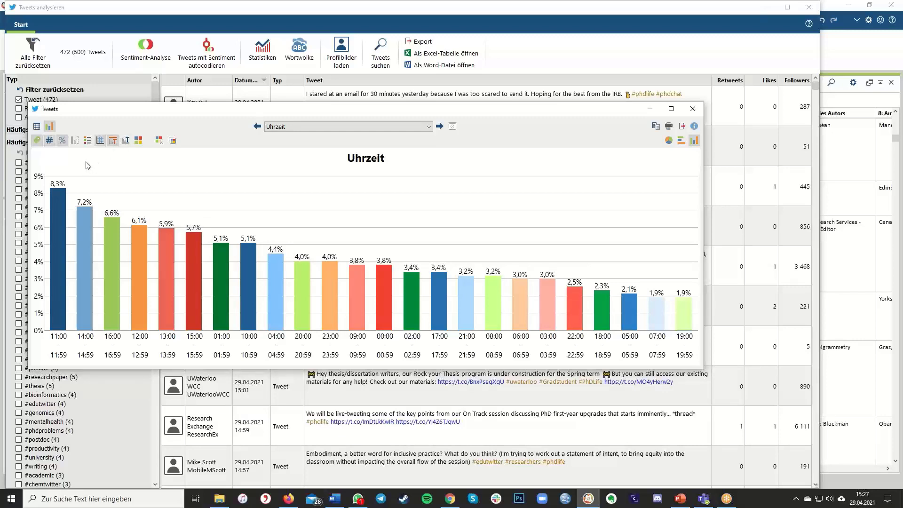
- View the charts of the most frequent words and most frequent hashtags, including the case-sensitive hashtag chart
left_click(439, 126)
left_click(439, 126)
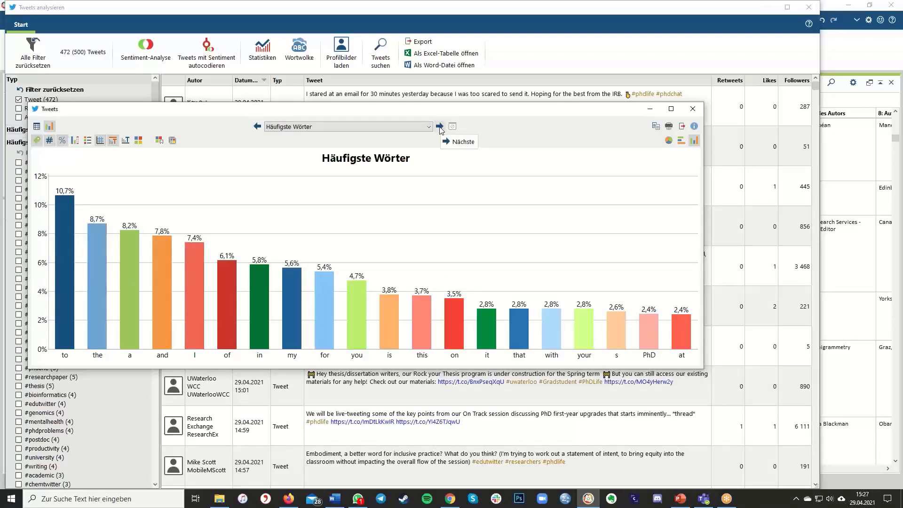
left_click(439, 127)
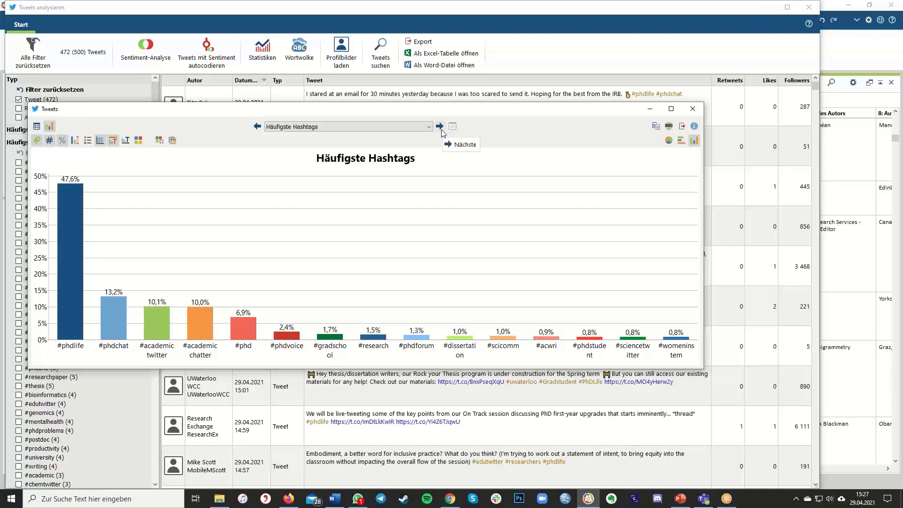
left_click(440, 127)
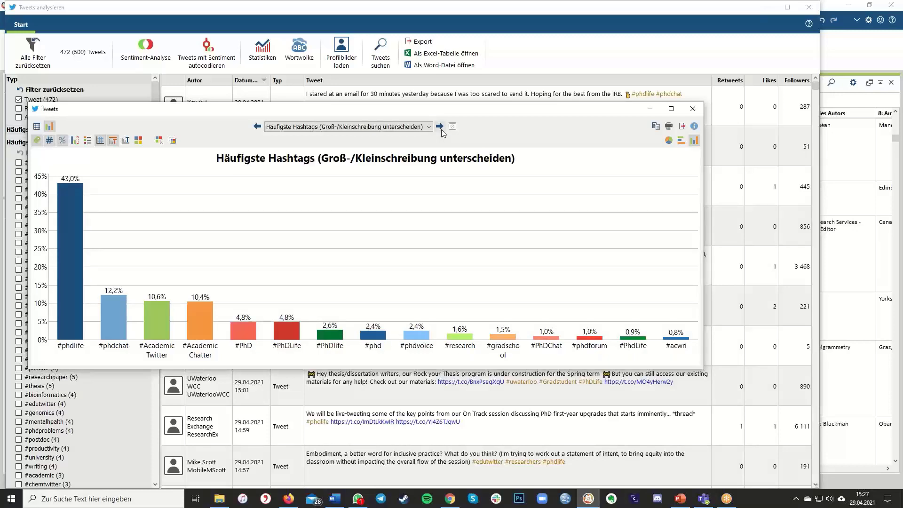
- View the author charts by Twitter name, by real name and by followers
left_click(440, 127)
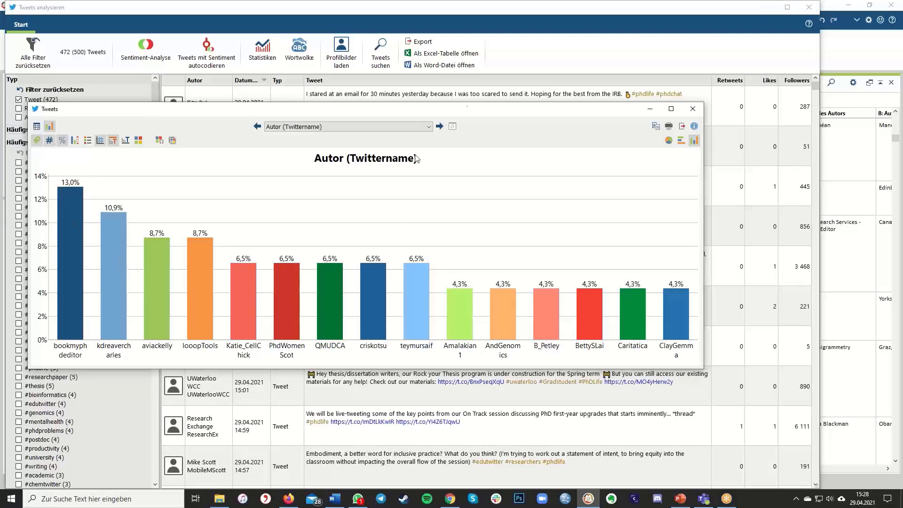
left_click(440, 126)
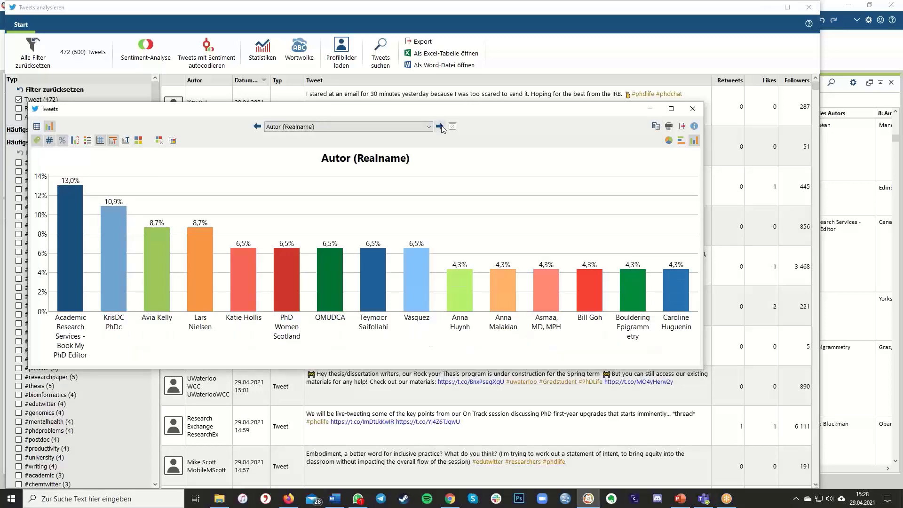
left_click(441, 127)
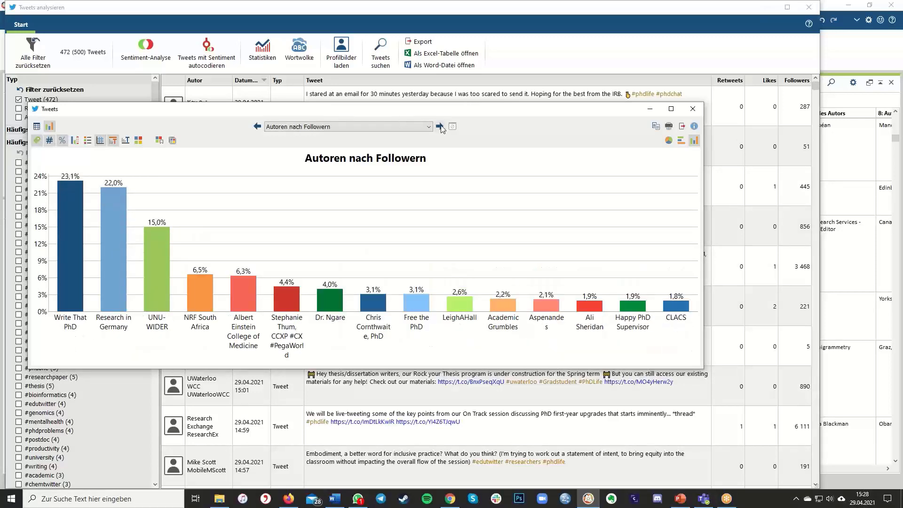
- Examine the Quelle, Sprache, Retweets, Likes and Followers charts and close the statistics
left_click(441, 127)
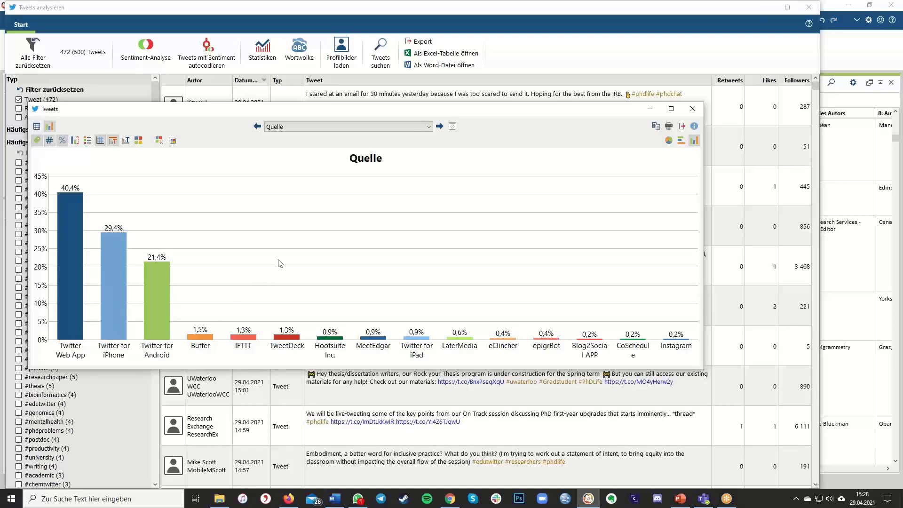
left_click(439, 127)
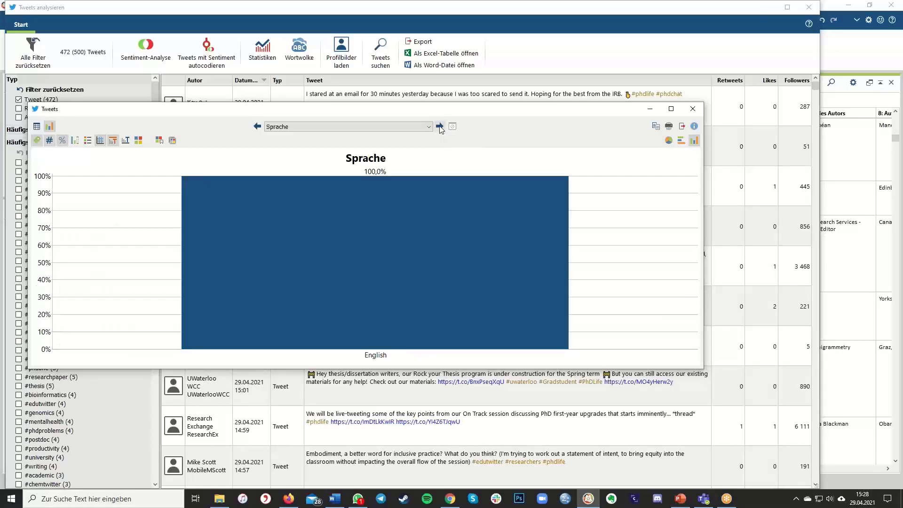
left_click(440, 127)
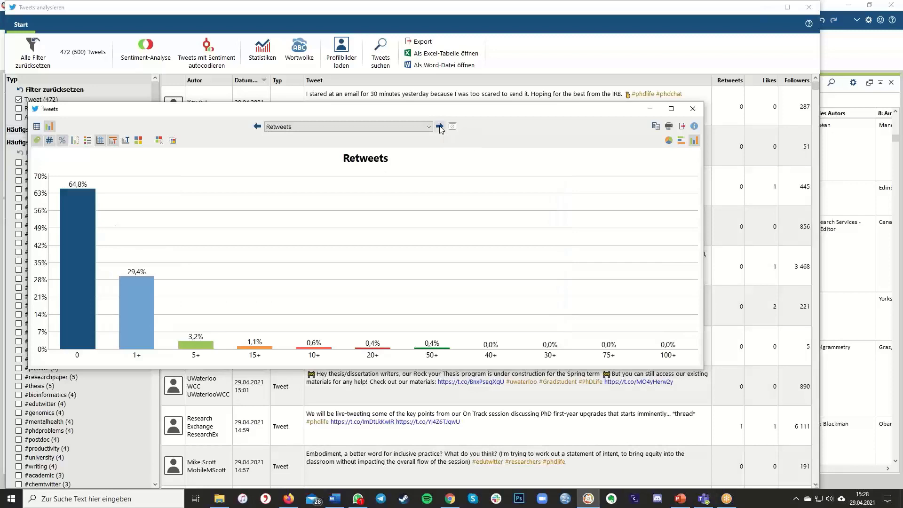
left_click(440, 127)
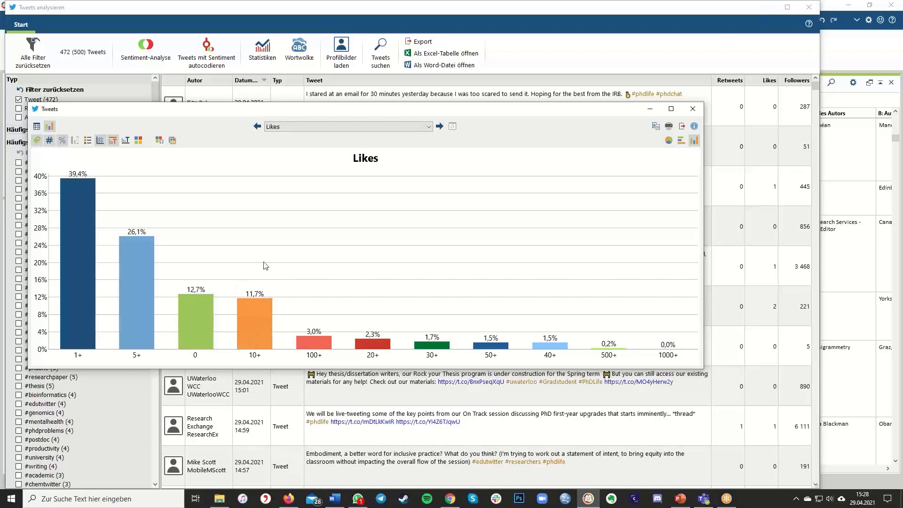
left_click(440, 127)
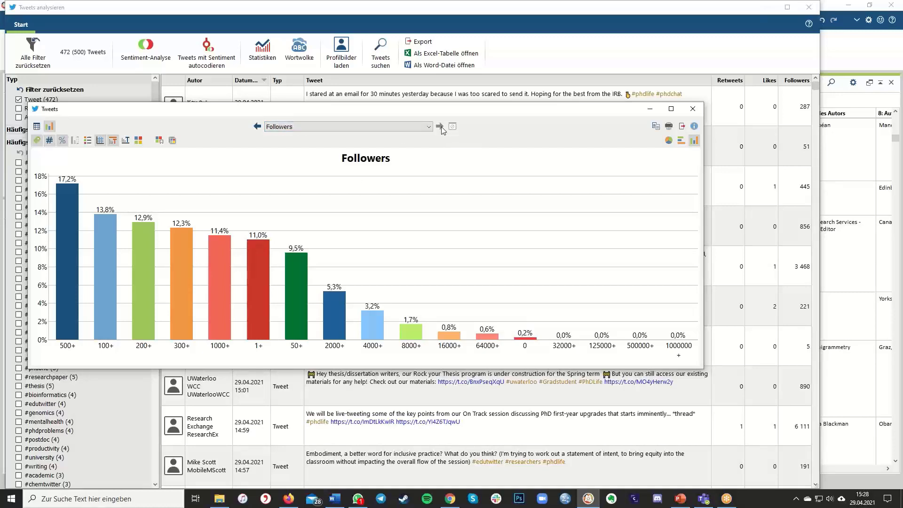
left_click(692, 109)
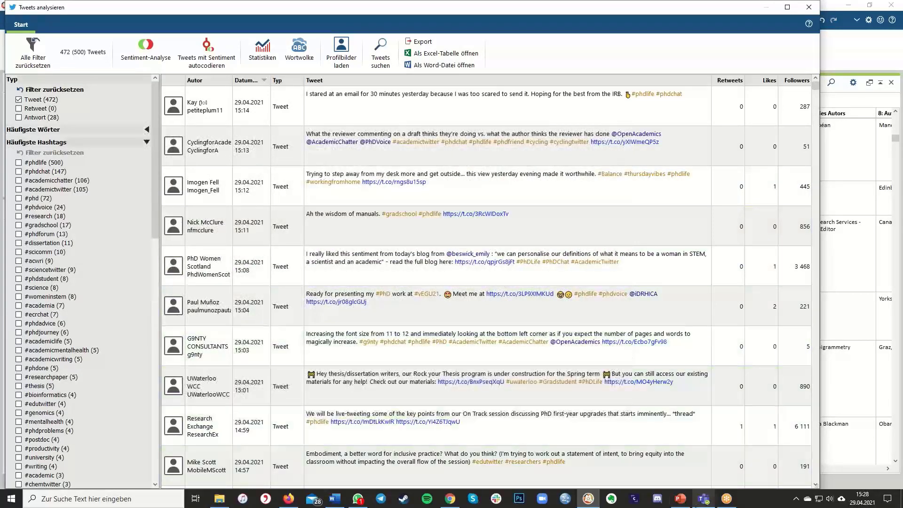
- Switch to the PowerPoint presentation and present slide 7, "Sentiment-Analyse", full screen
left_click(680, 499)
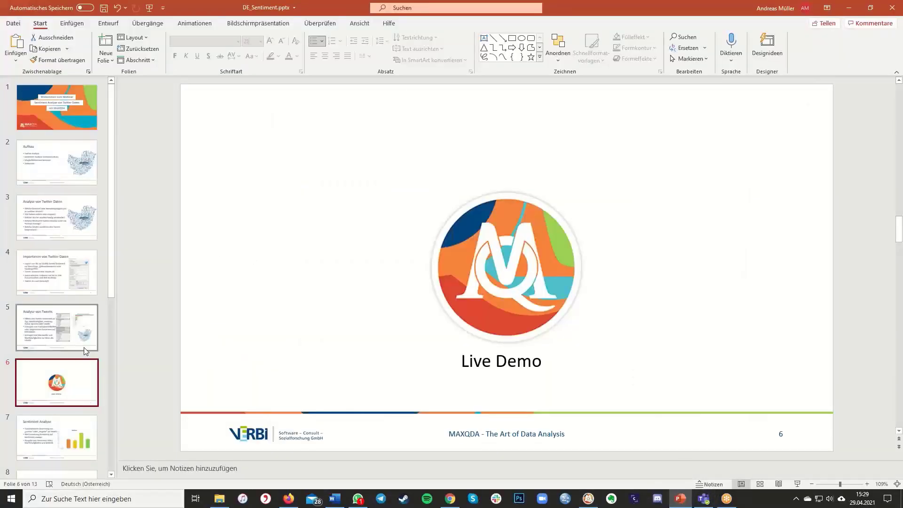
scroll(70, 357, "down", 1)
left_click(65, 417)
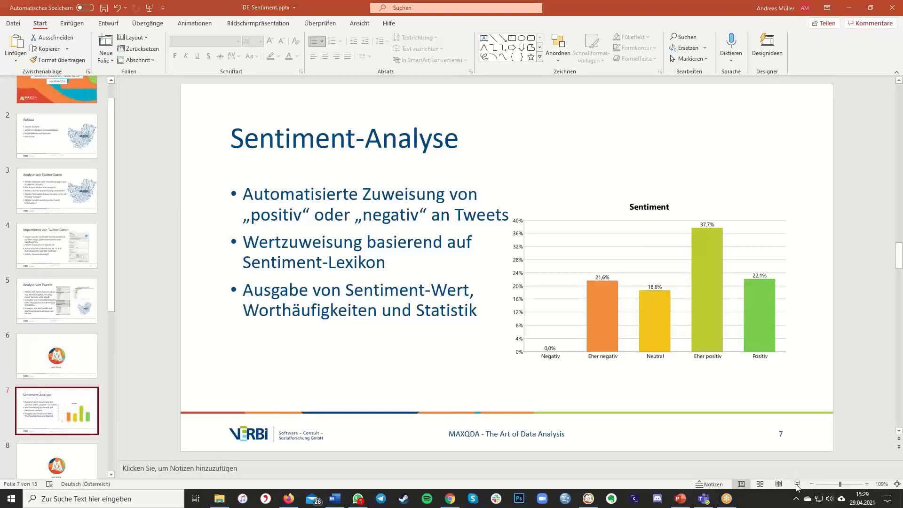
key("shift+F5")
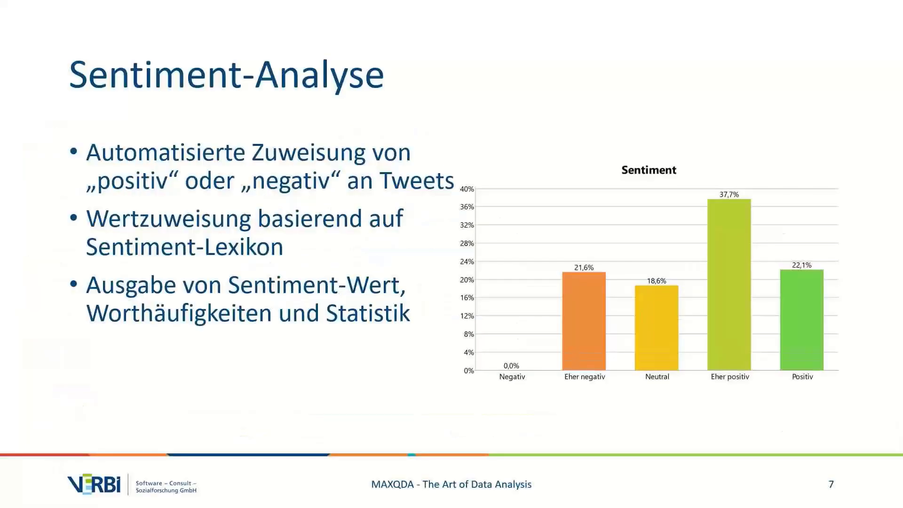
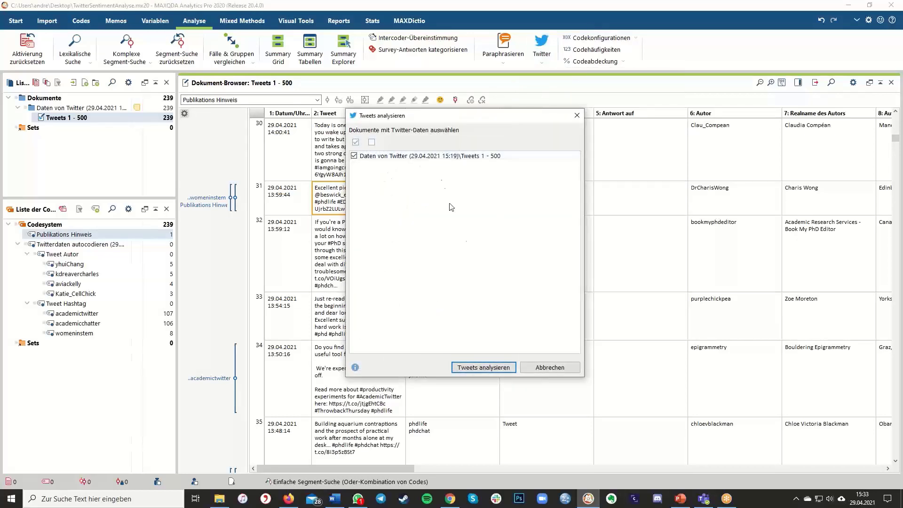
- Analyse the tweets of "Tweets 1 - 500" and set up an English sentiment analysis that ignores hashtags
left_click(479, 368)
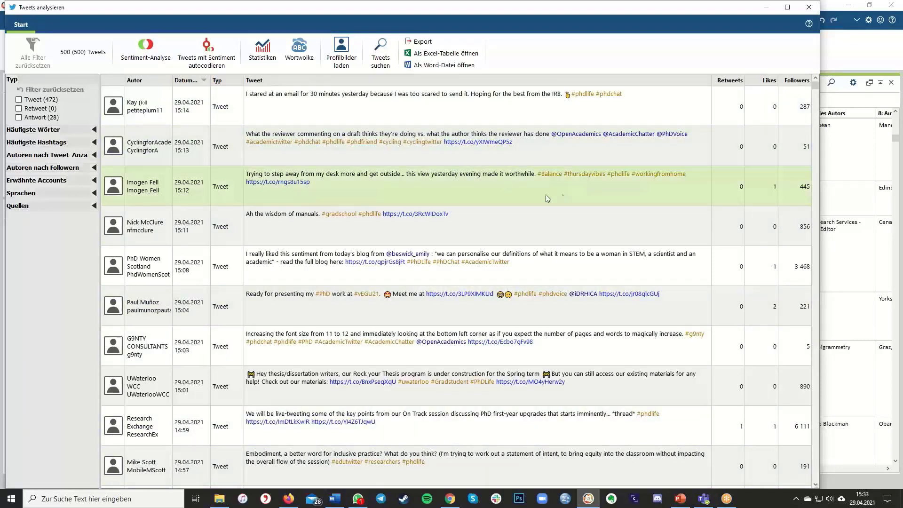
left_click(149, 52)
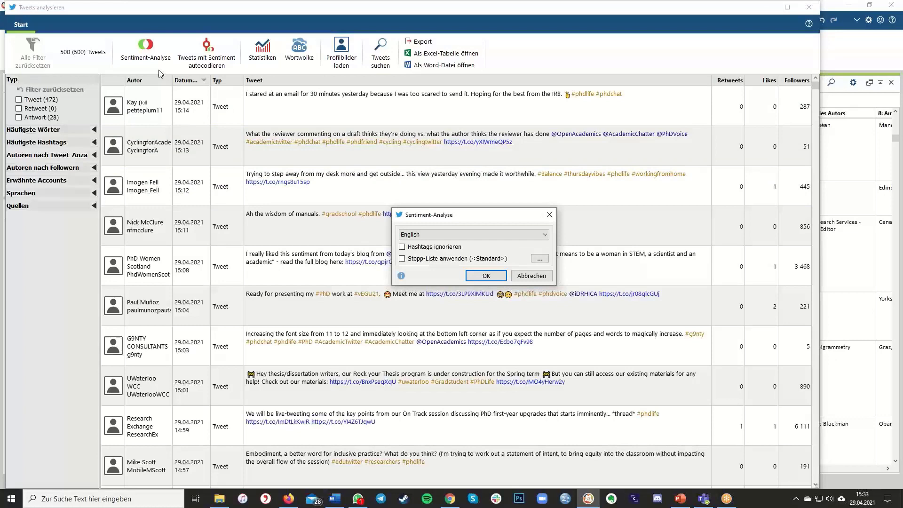
left_click(531, 233)
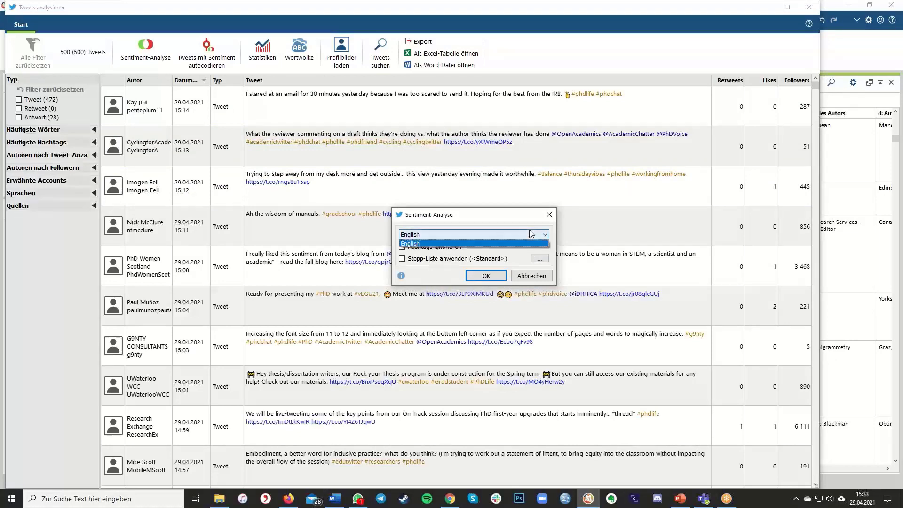
left_click(531, 233)
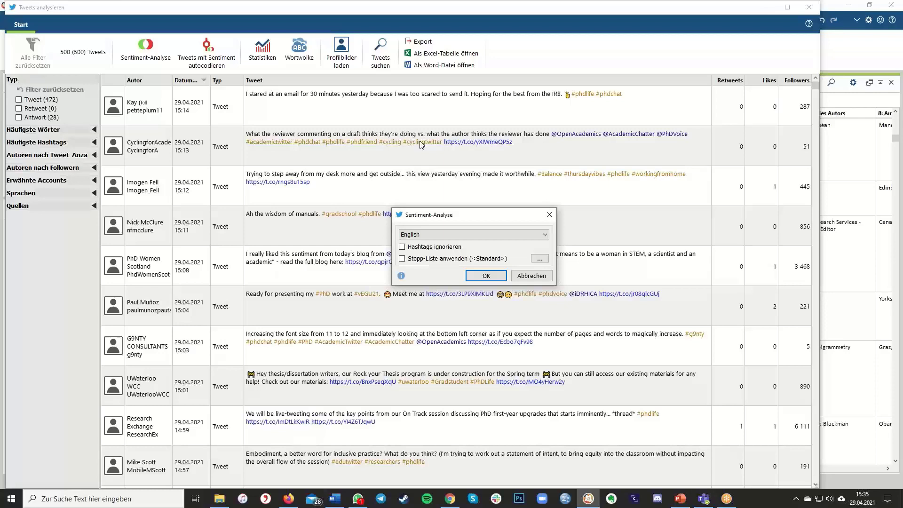
left_click(402, 246)
- Add the word "life" to the excluded words of the <Standard> stop list, check the entry and close the list
left_click(537, 261)
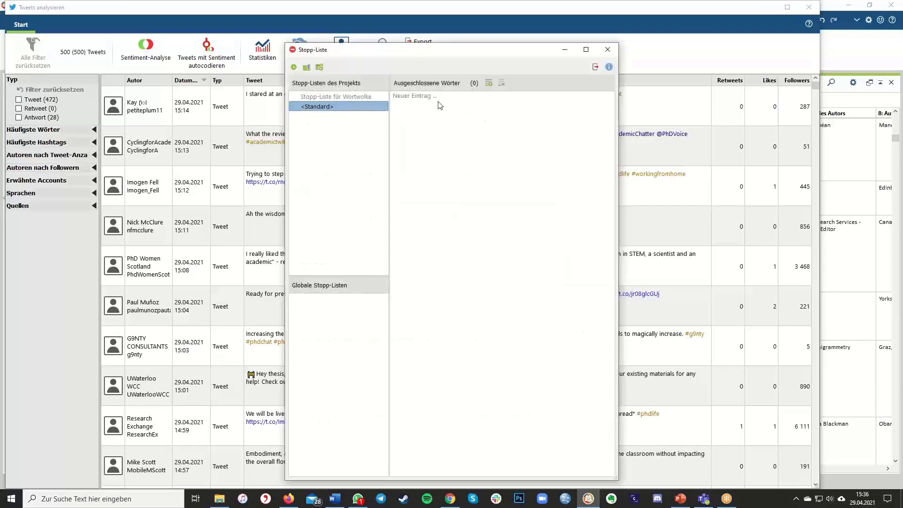
left_click(421, 98)
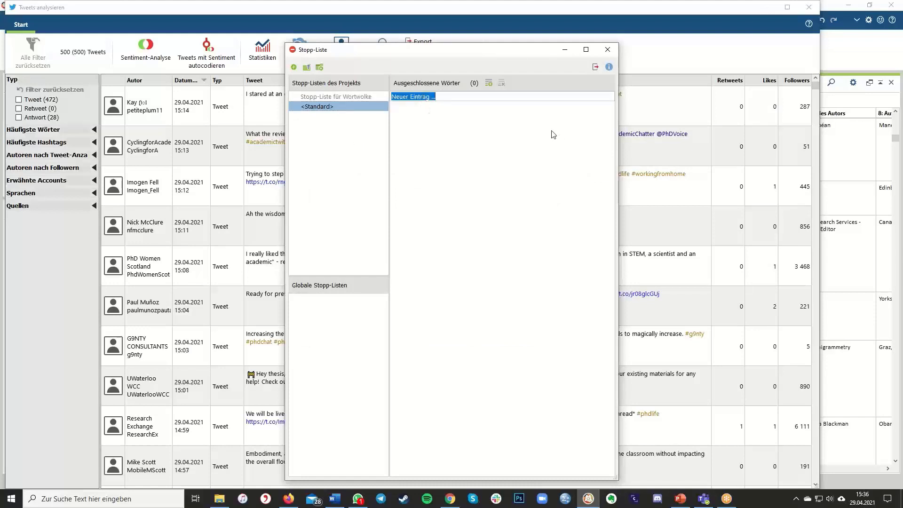
type("life")
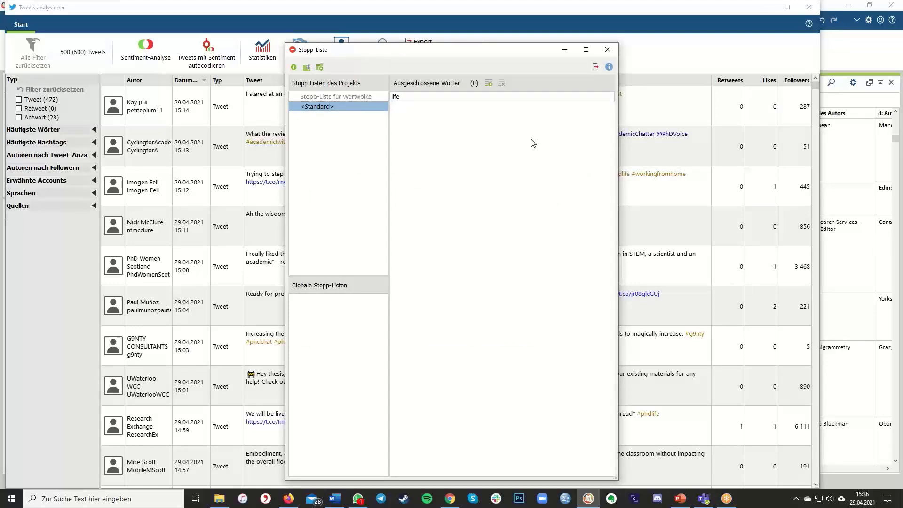
key("Return")
left_click(331, 108)
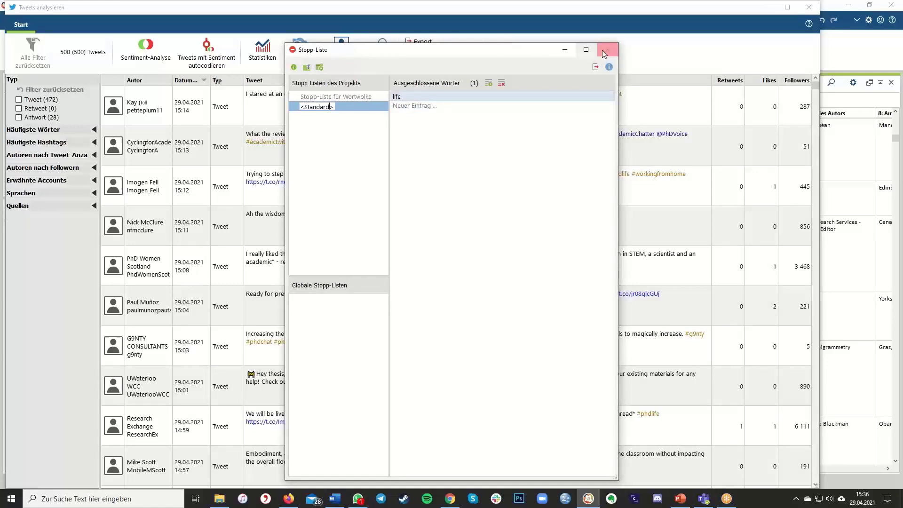
key("Escape")
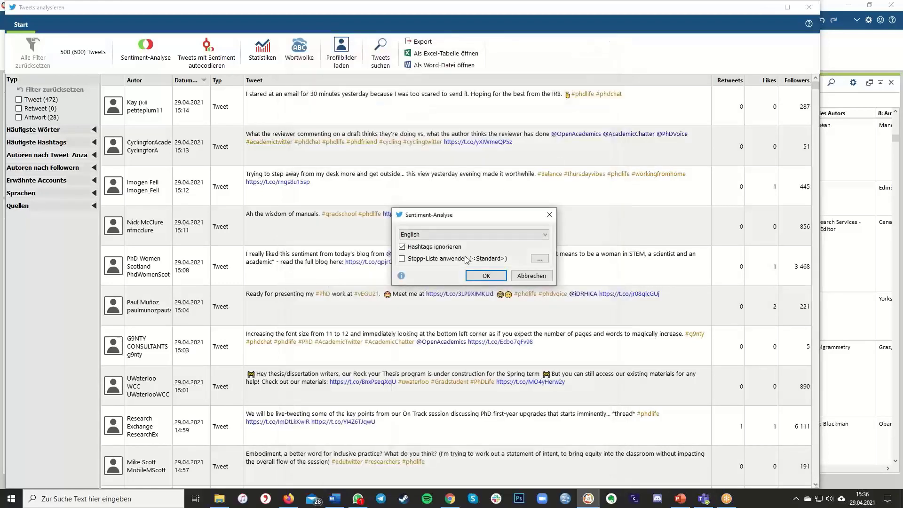
left_click(529, 258)
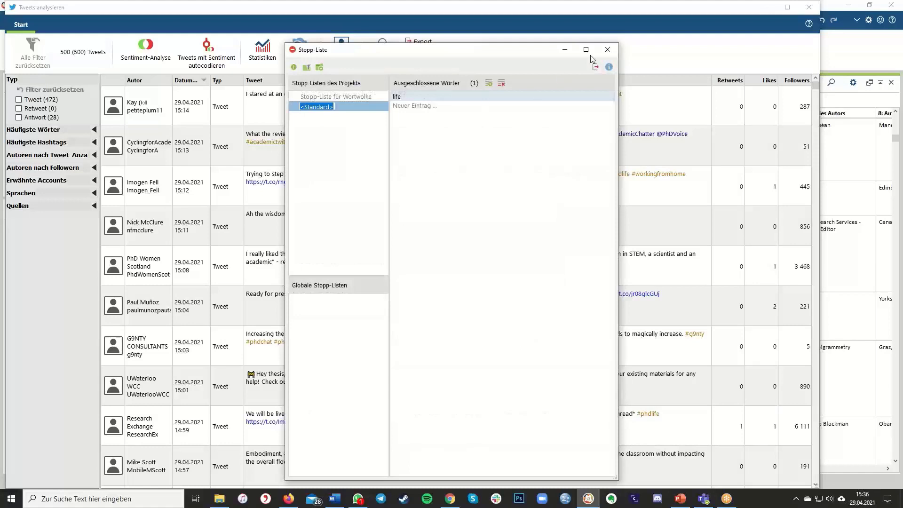
key("Escape")
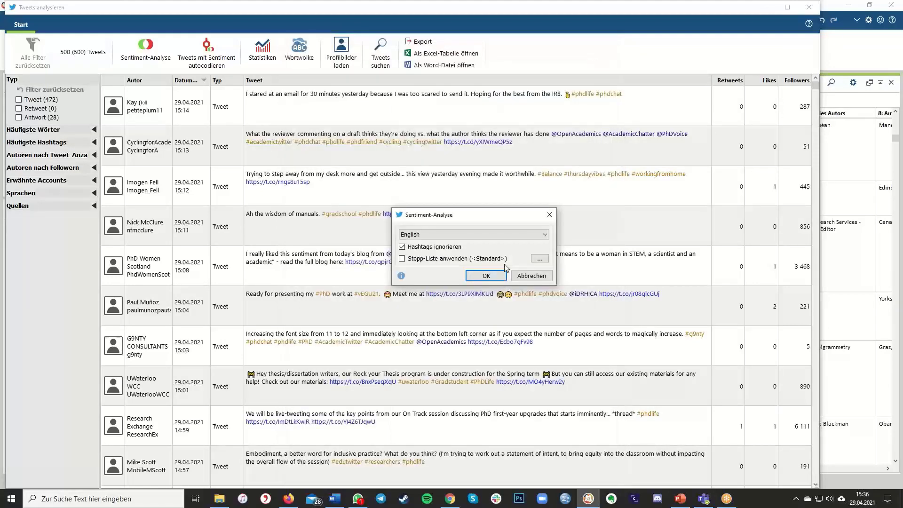
- Toggle the option for applying the stop list on and off, and run the sentiment analysis
left_click(402, 259)
left_click(401, 259)
left_click(401, 259)
left_click(403, 259)
left_click(485, 276)
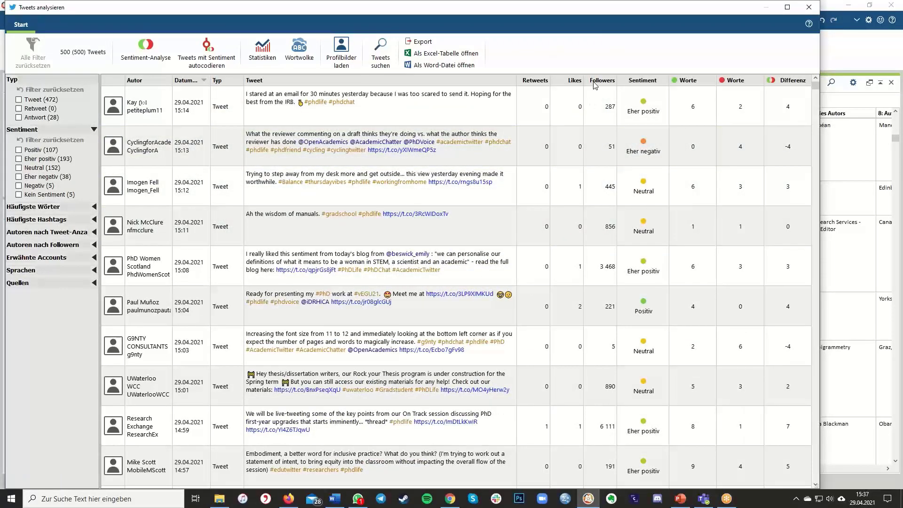
- Maximize the tweet analysis window to fill the whole screen
left_click_drag(642, 7, 671, 101)
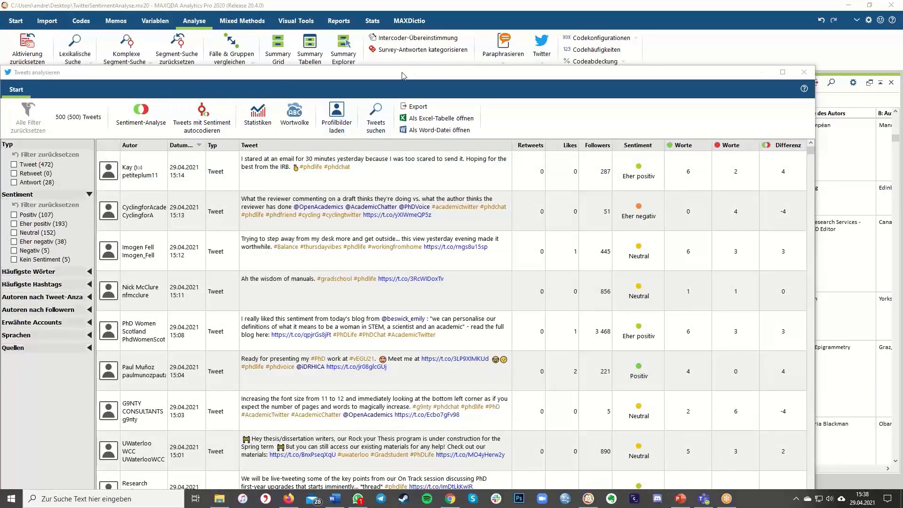
left_click_drag(403, 76, 401, 1)
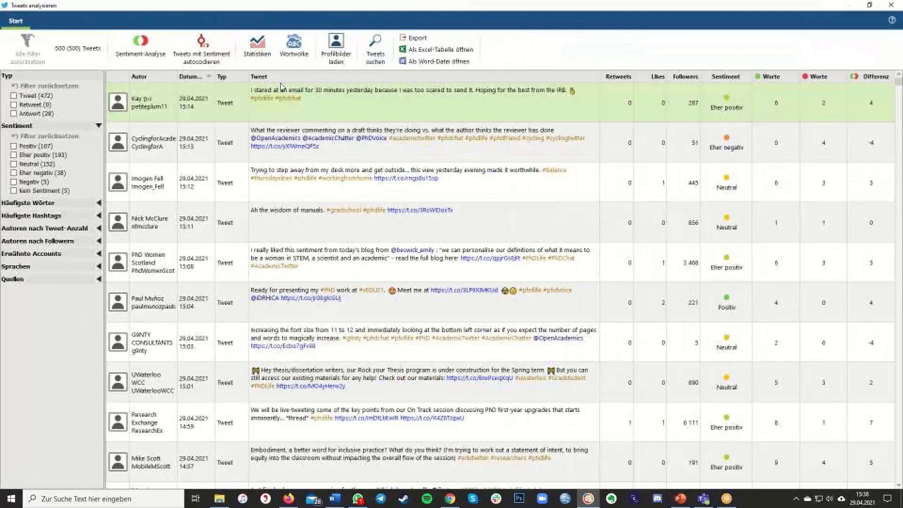
- Open the tweet statistics beside the sentiment columns and show the Uhrzeit chart in a widened window
left_click(266, 60)
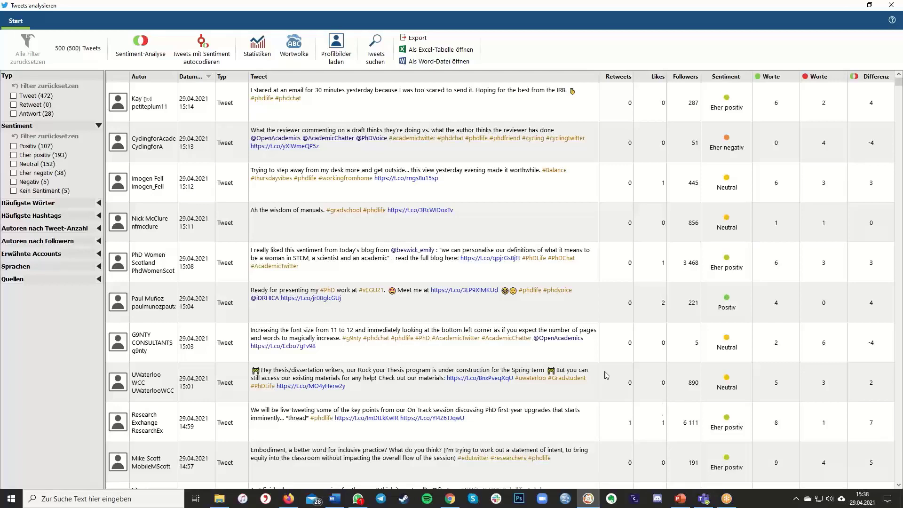
left_click(259, 61)
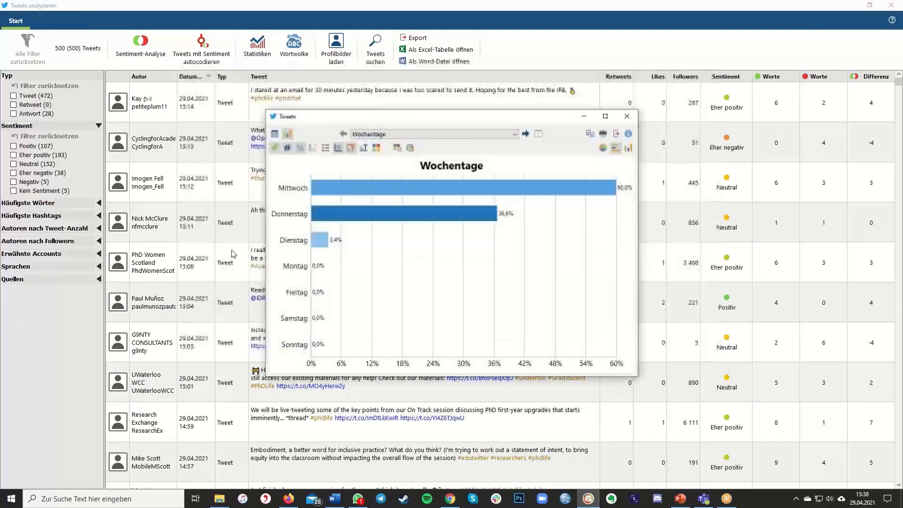
left_click_drag(408, 115, 169, 117)
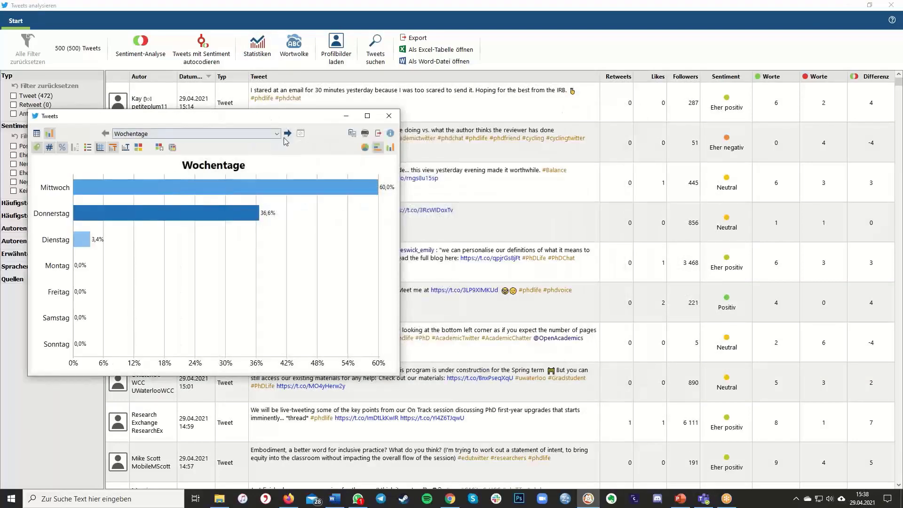
left_click(288, 133)
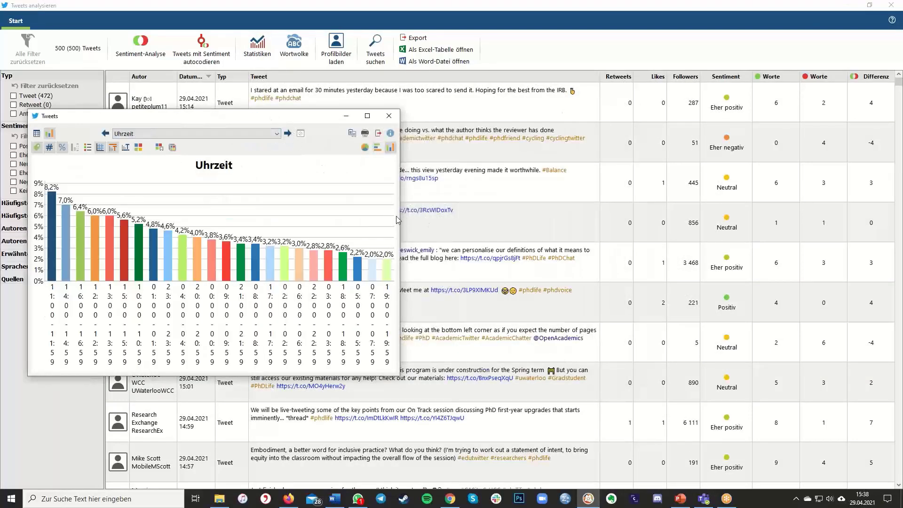
left_click_drag(399, 217, 533, 216)
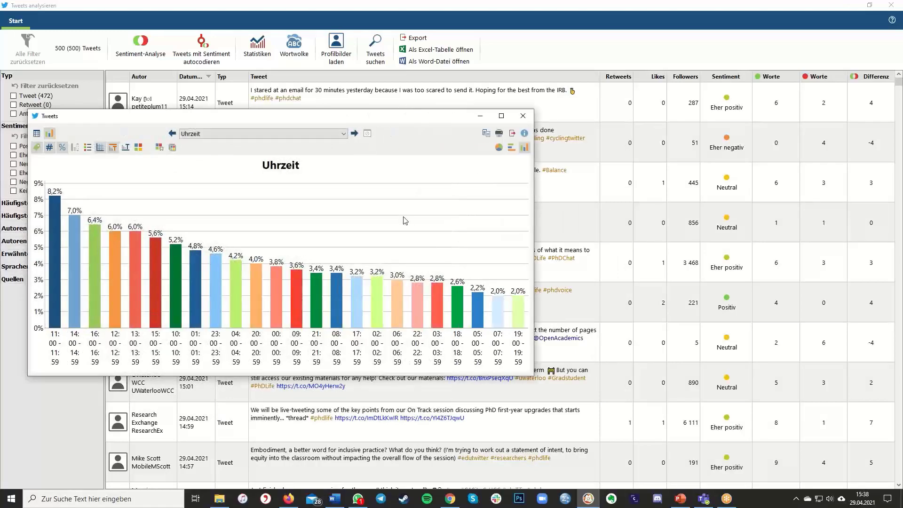
- Page through the statistics charts from Typ past words, hashtags and authors to Quelle
left_click(354, 134)
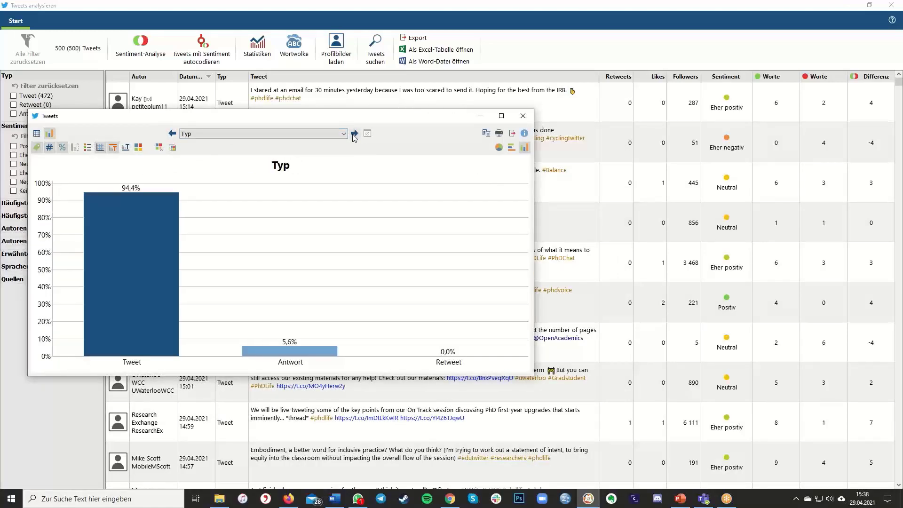
left_click(354, 134)
left_click(354, 134)
left_click(354, 134)
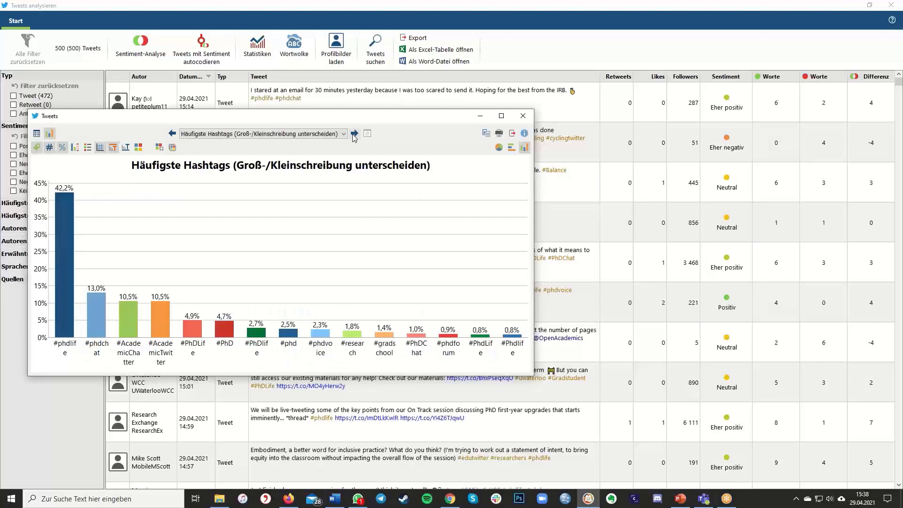
left_click(354, 134)
left_click(354, 134)
left_click(354, 134)
left_click(354, 134)
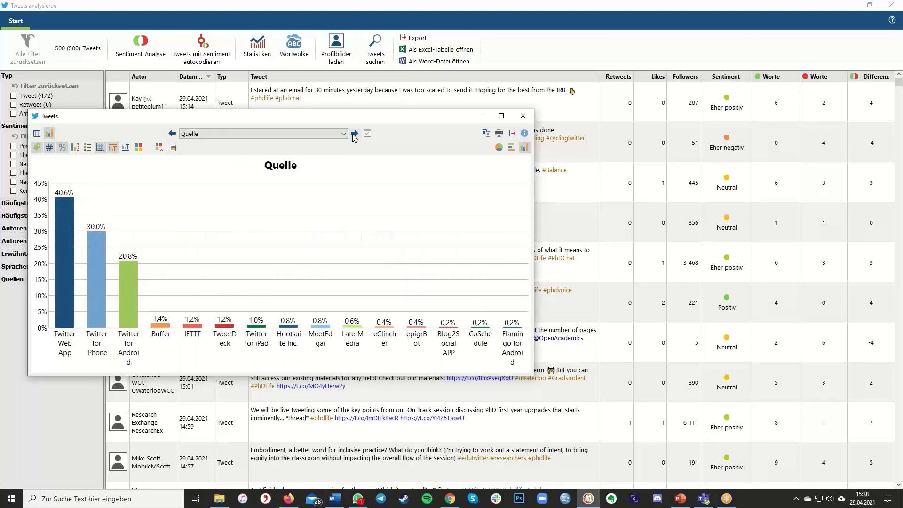
- Page on through the remaining charts to the Sentiment distribution, examine it and close the statistics
left_click(354, 134)
left_click(354, 134)
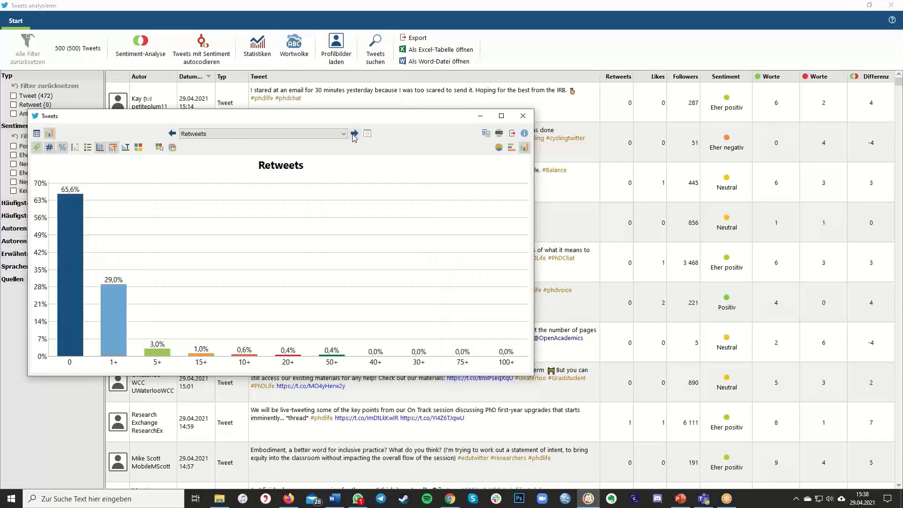
left_click(354, 134)
left_click(354, 134)
left_click(354, 134)
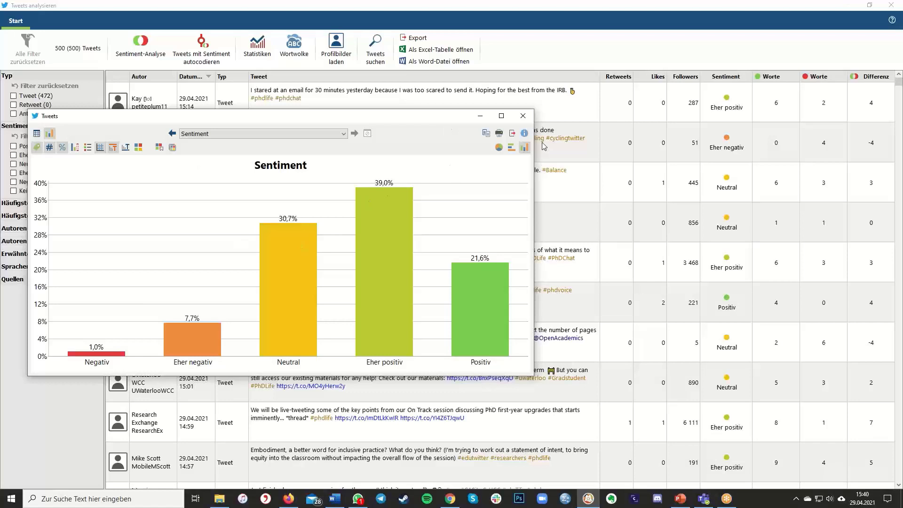
left_click(523, 115)
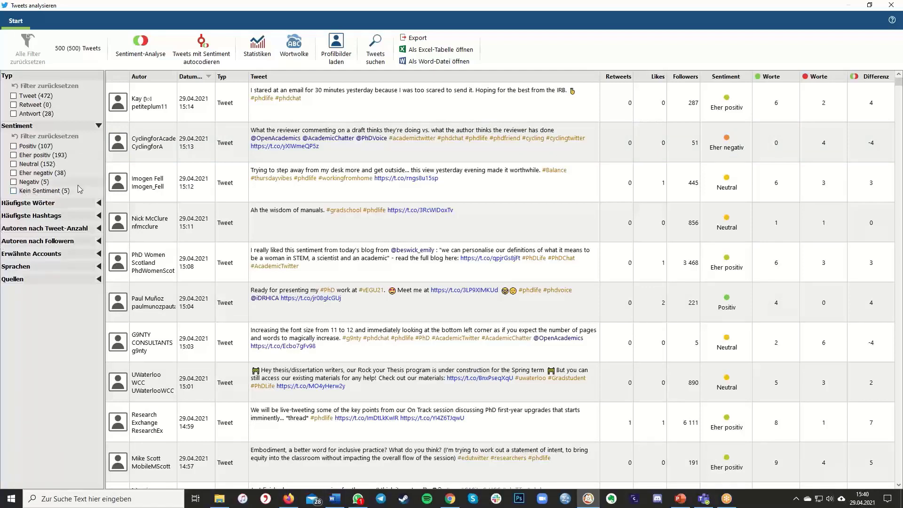
- Filter the tweets by Kein Sentiment and then by Negativ to inspect each group, clearing each filter again
left_click(46, 192)
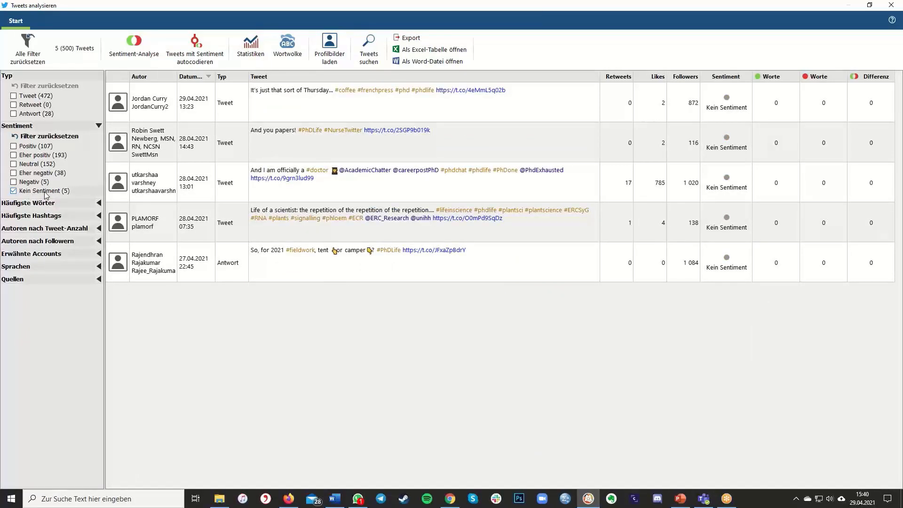
left_click(254, 99)
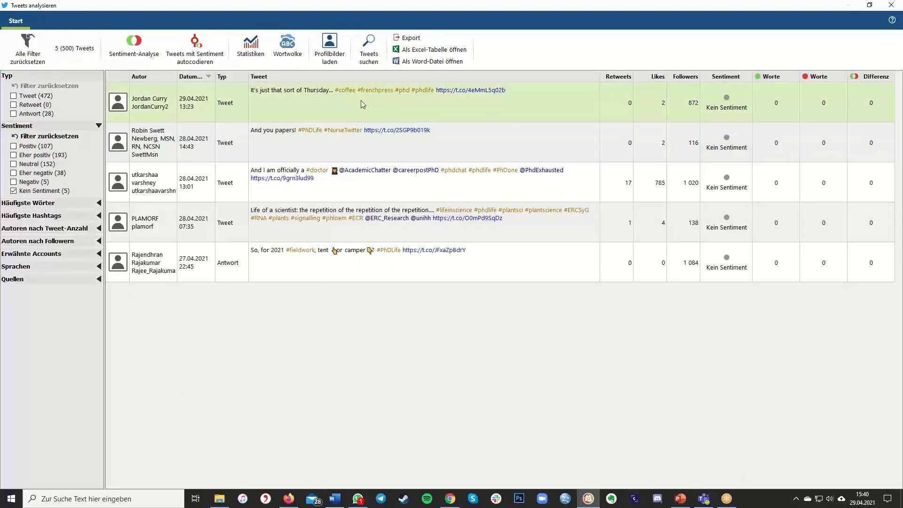
left_click(13, 190)
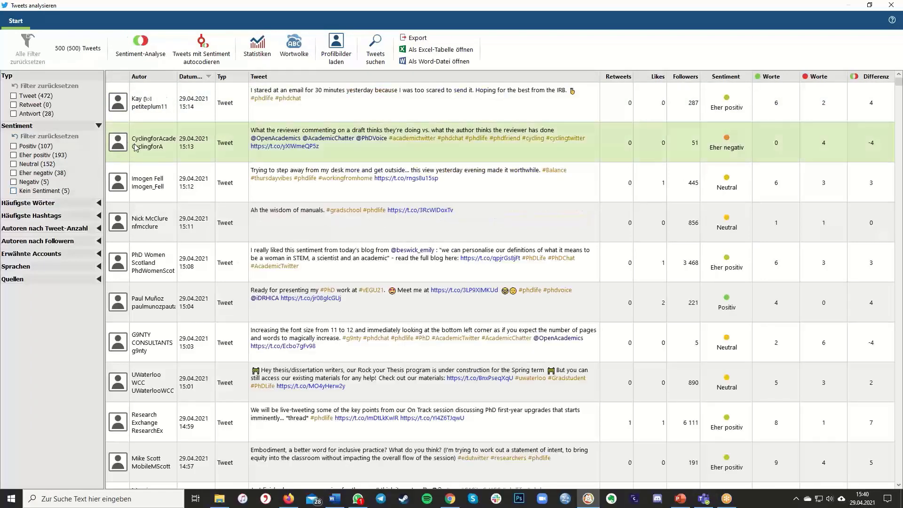
left_click(14, 182)
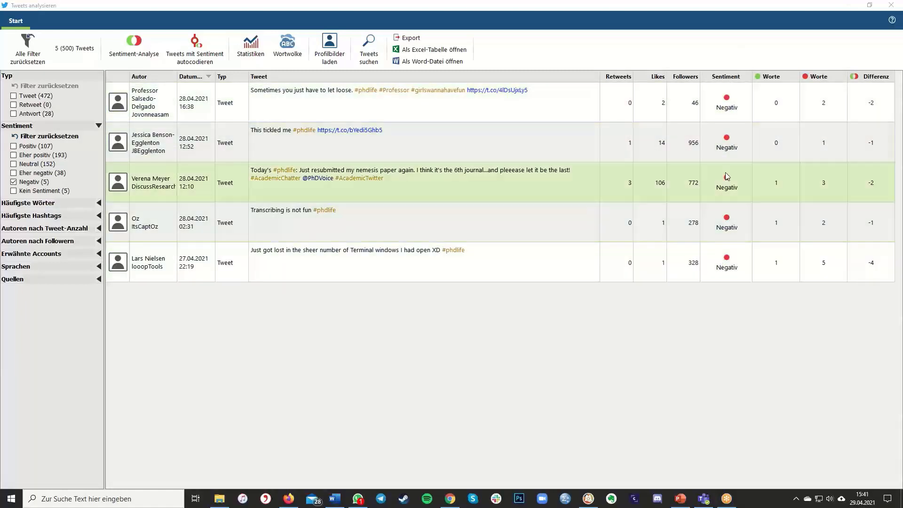
left_click(13, 182)
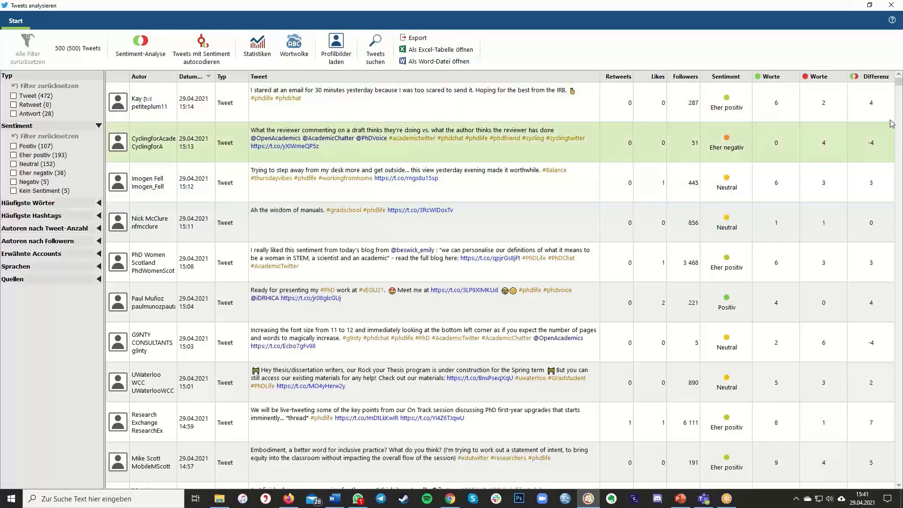
- Sort the tweets by their number of positive words in descending order
left_click(774, 77)
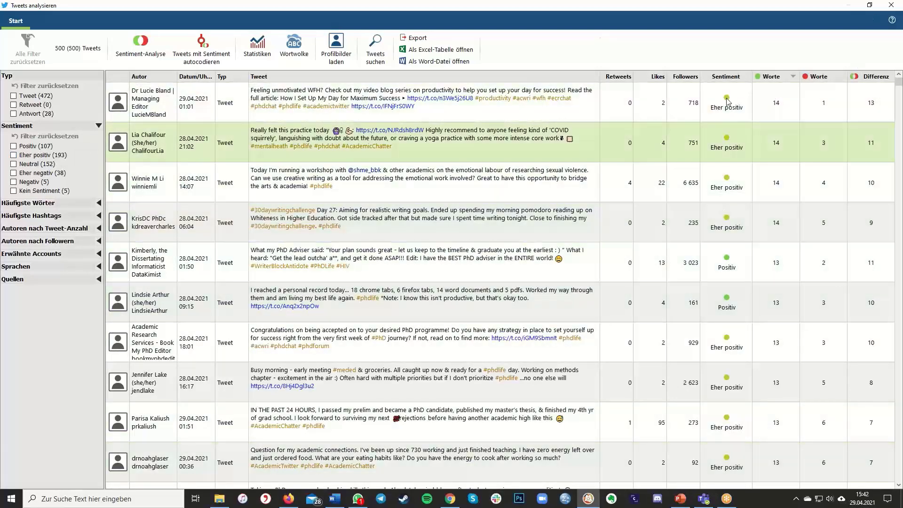
- Keep the tweets sorted by positive words, filter them by Negativ to read through individual tweets, and clear the filter again
left_click(727, 76)
left_click(769, 77)
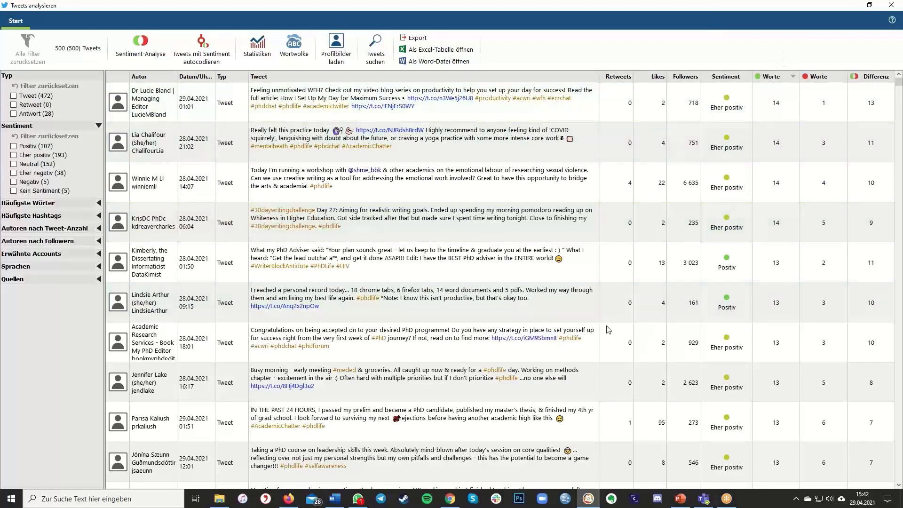
left_click(13, 182)
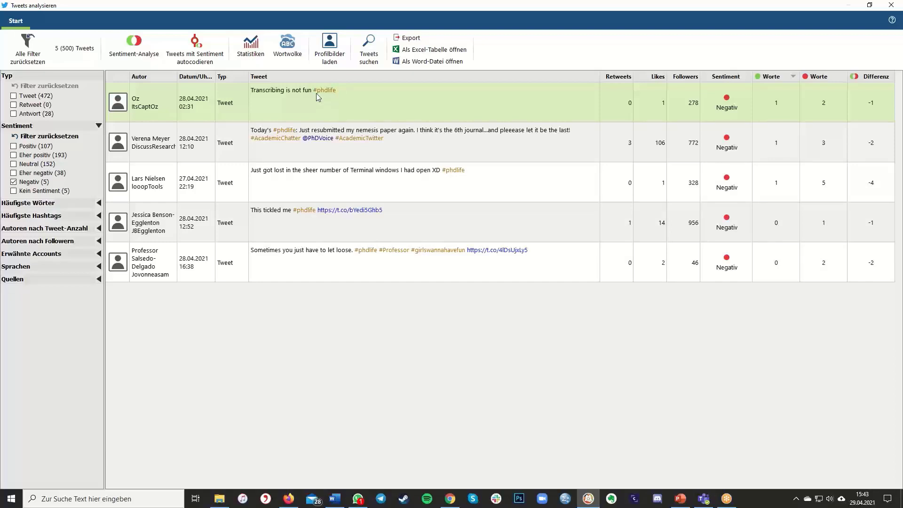
left_click(261, 141)
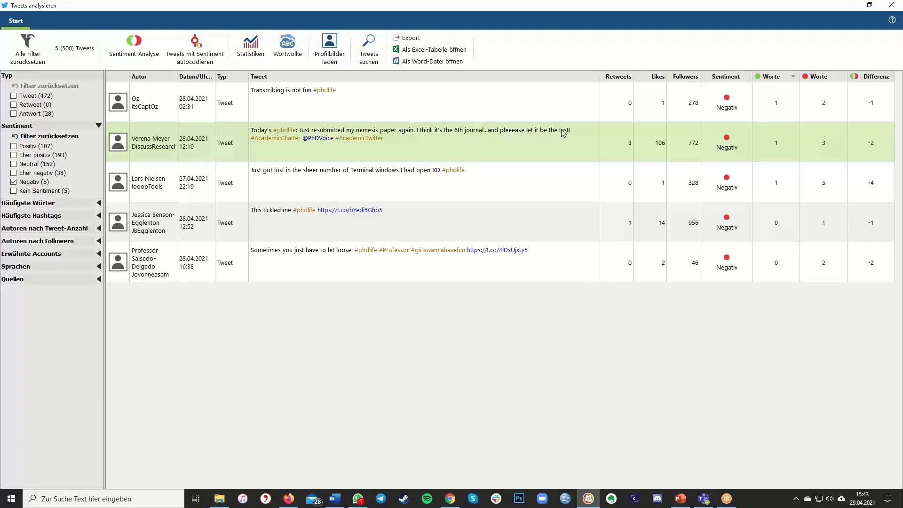
left_click(507, 220)
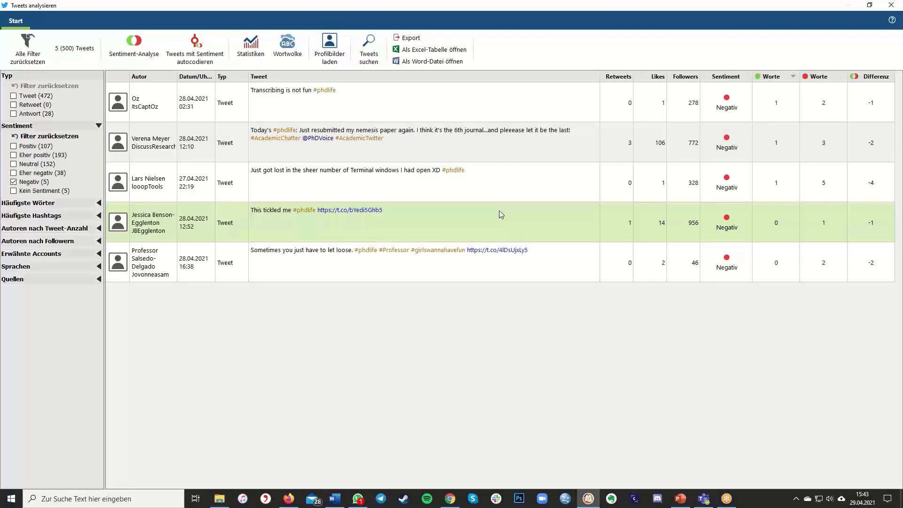
left_click(510, 188)
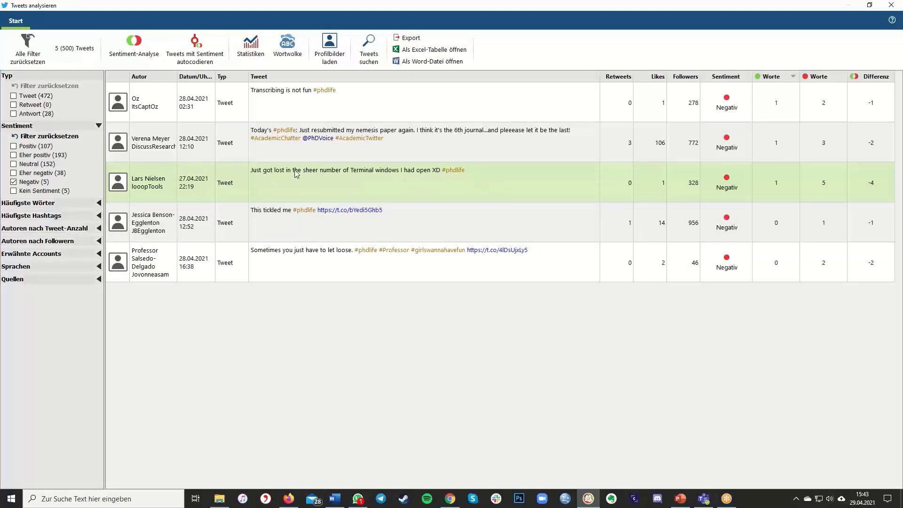
left_click(500, 157)
left_click(13, 181)
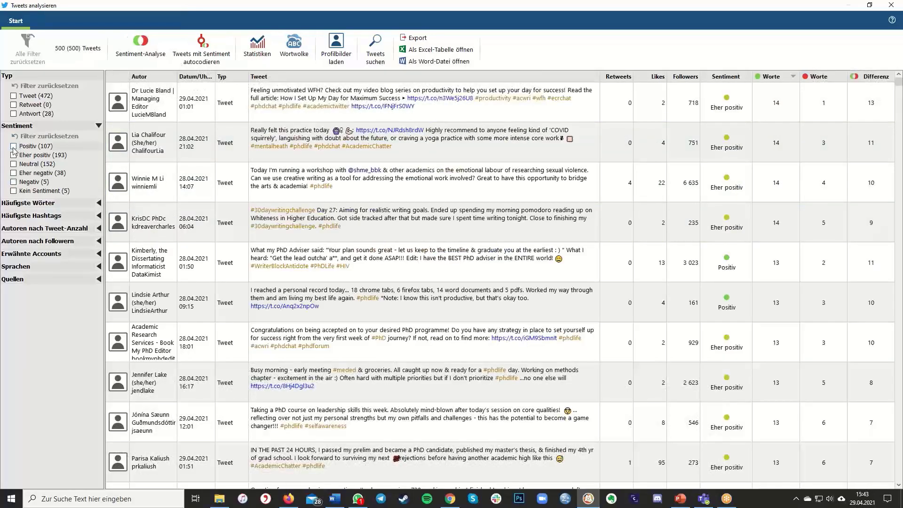
- Filter the tweets by Positiv, autocode all tweets, including unfiltered ones, with only the Positiv and Negativ sentiments, and close the tweet analysis
left_click(13, 147)
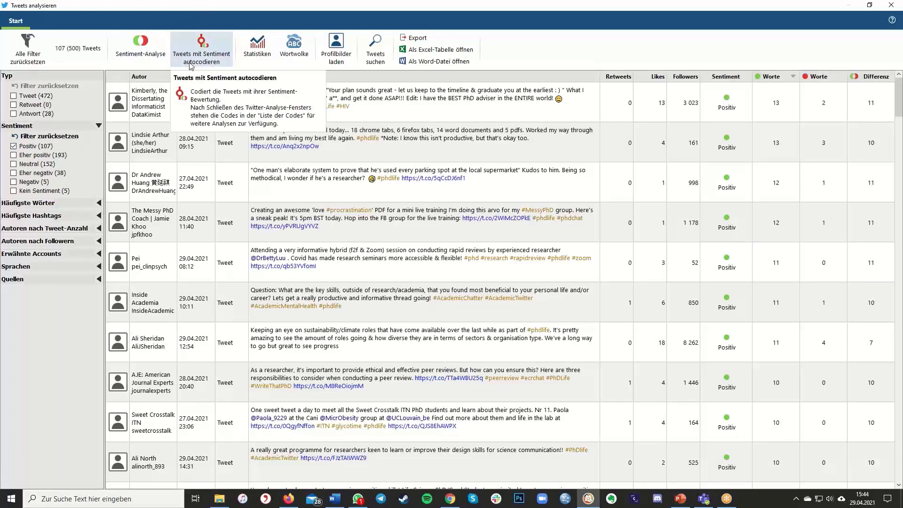
left_click(213, 62)
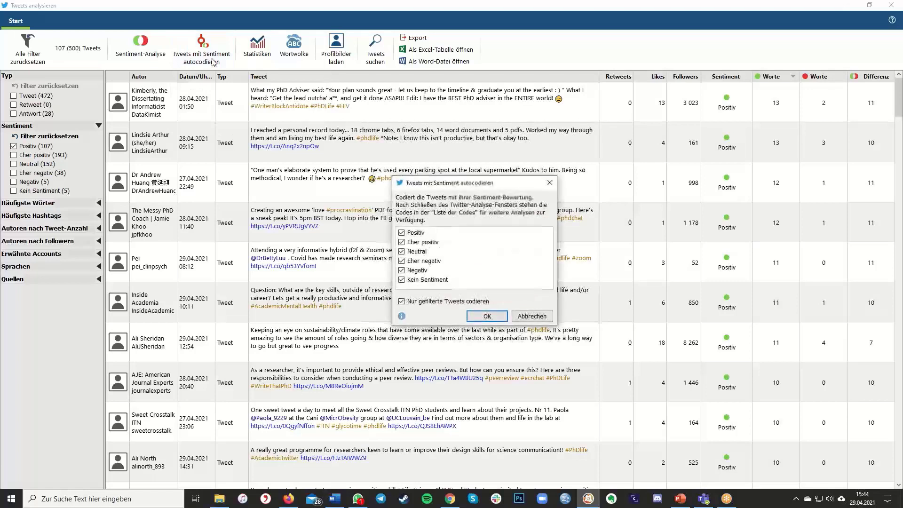
left_click(401, 279)
left_click(402, 261)
left_click(402, 251)
left_click(403, 242)
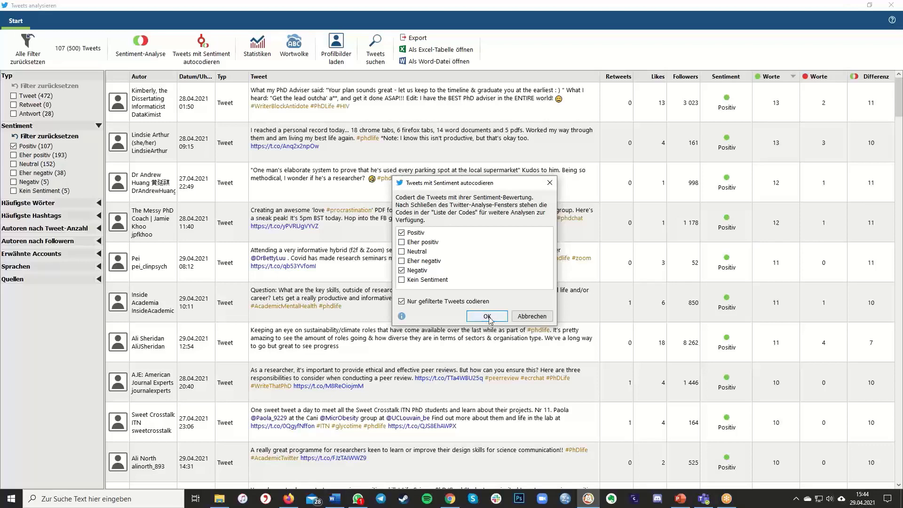
left_click(402, 303)
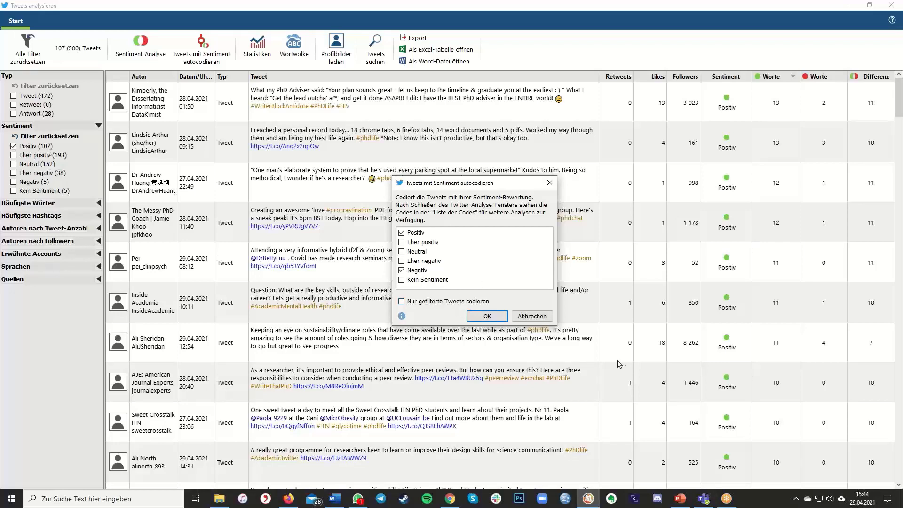
left_click(487, 316)
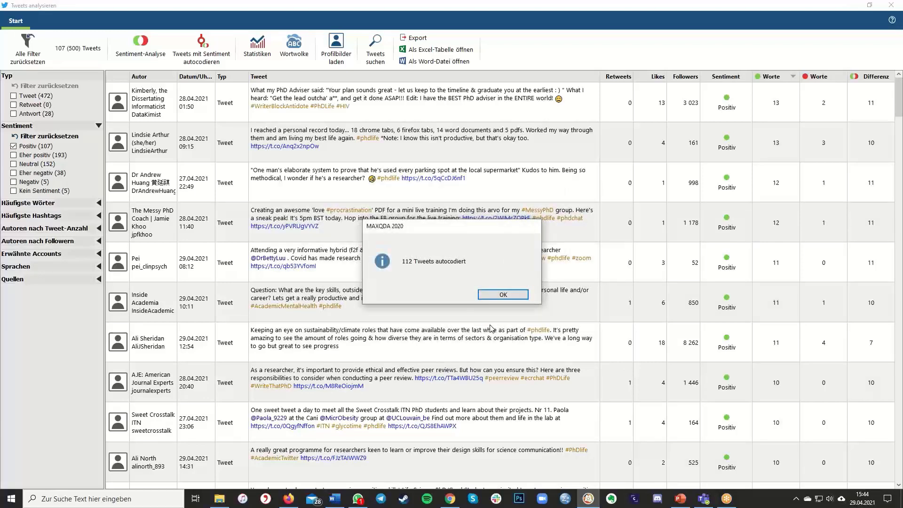
left_click(515, 296)
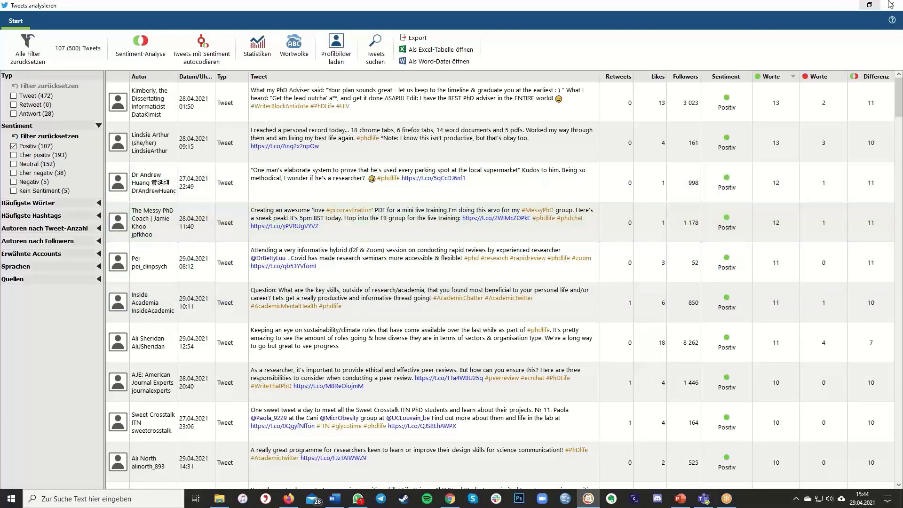
left_click(890, 6)
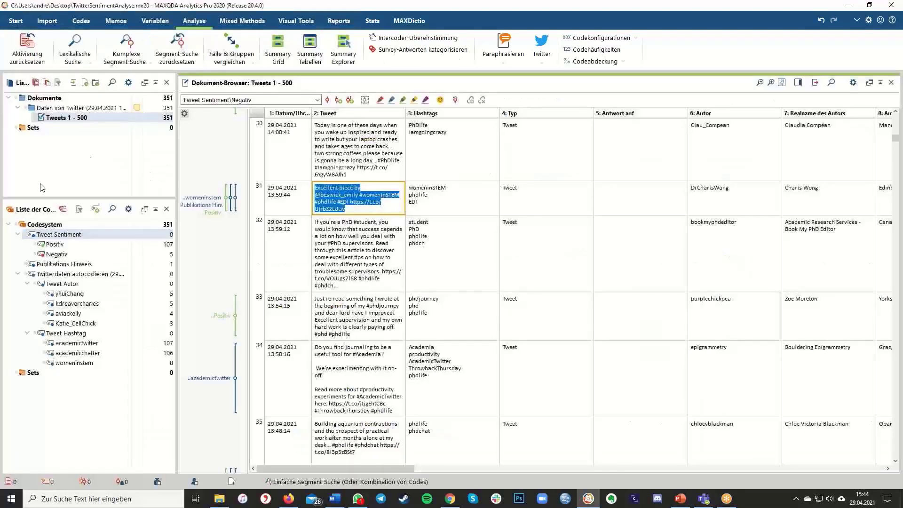
- Open the coded segments of the Positiv sentiment code, view individual segments and close the overview
left_click(66, 245)
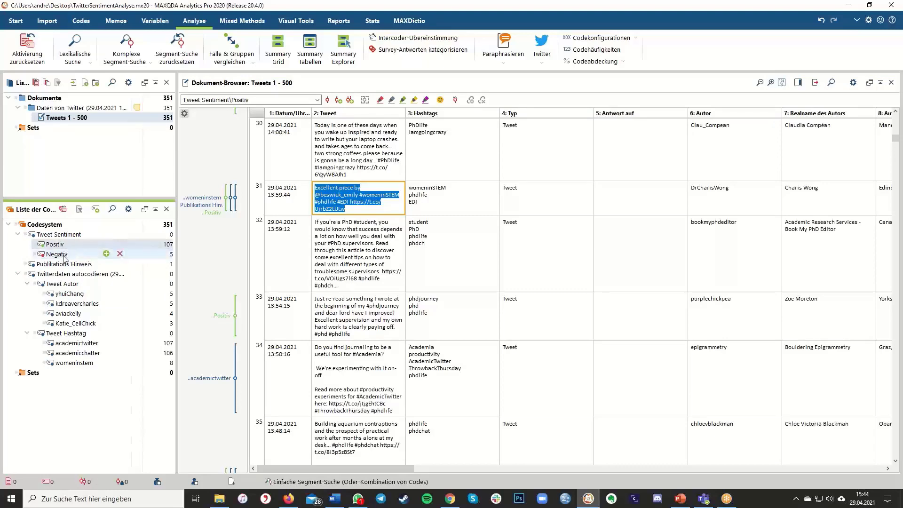
double_click(55, 244)
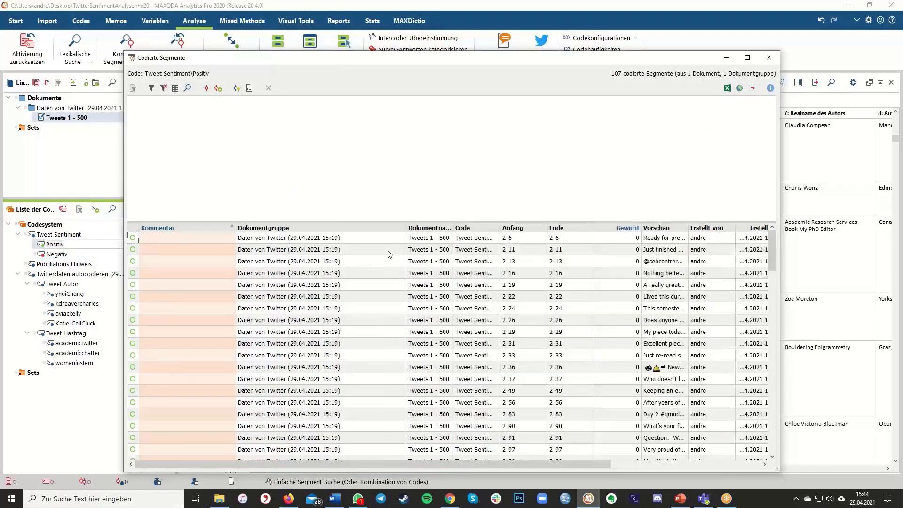
left_click(389, 249)
left_click(386, 285)
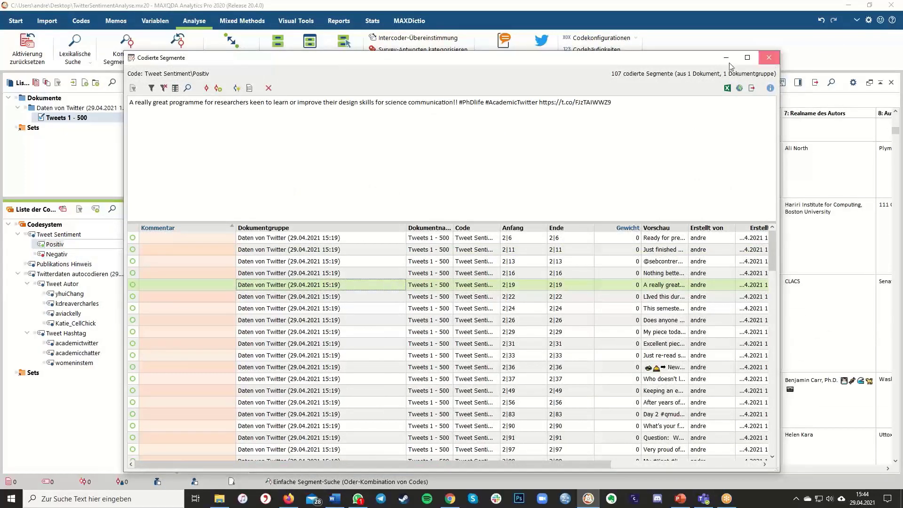
left_click(769, 57)
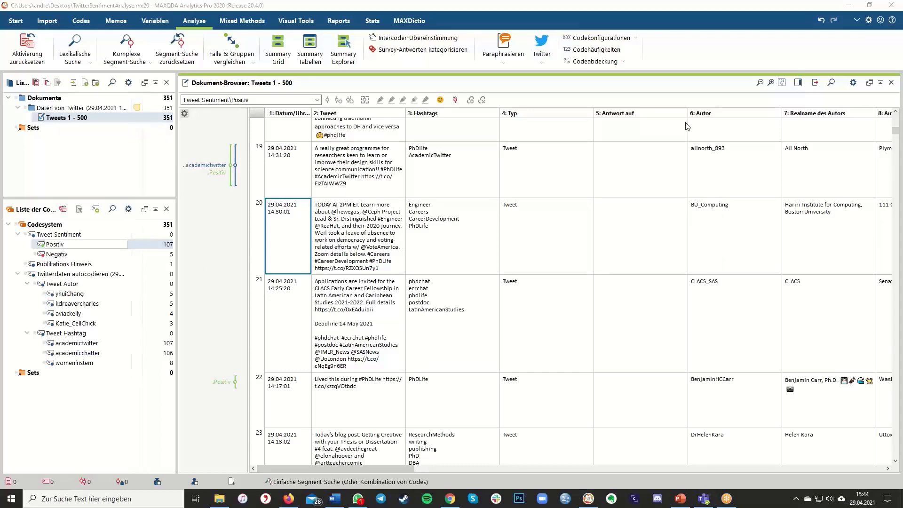
- Try activating the Positiv sentiment code and deactivate it again
left_click(457, 305)
left_click(53, 253)
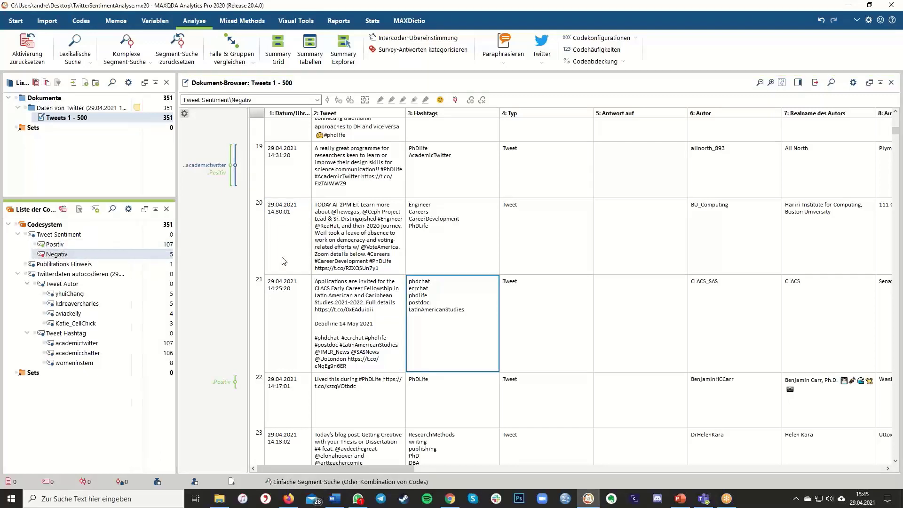
left_click(63, 245)
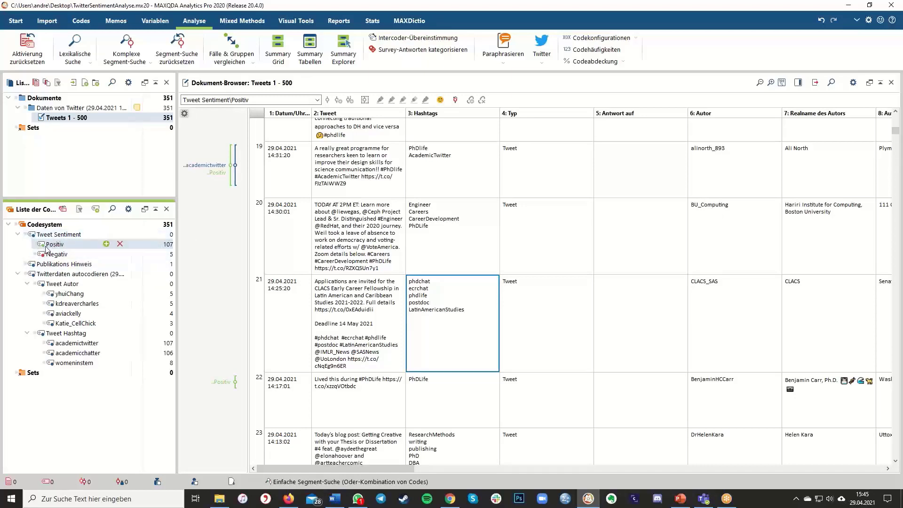
right_click(59, 248)
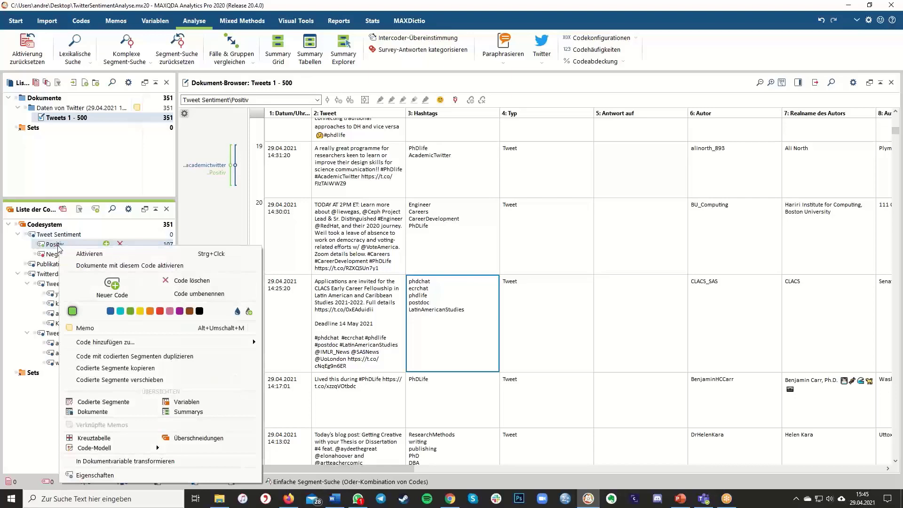
key("Escape")
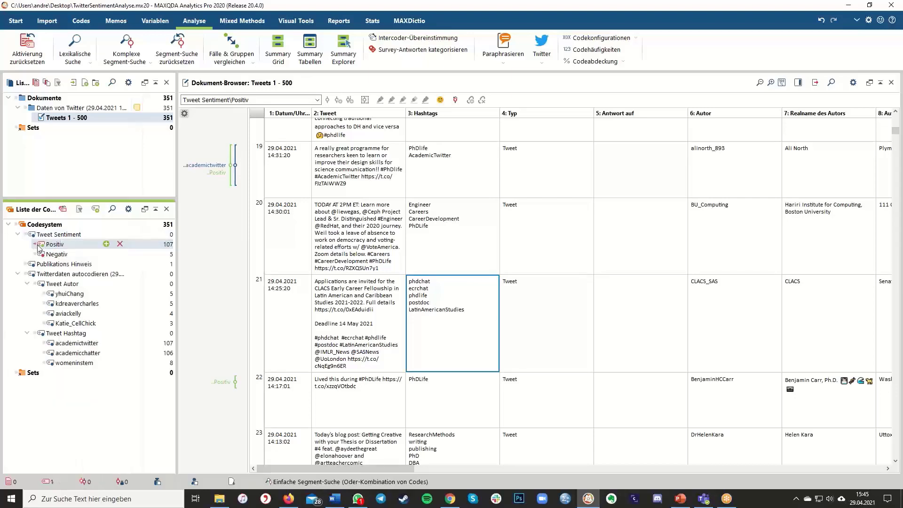
left_click(38, 246)
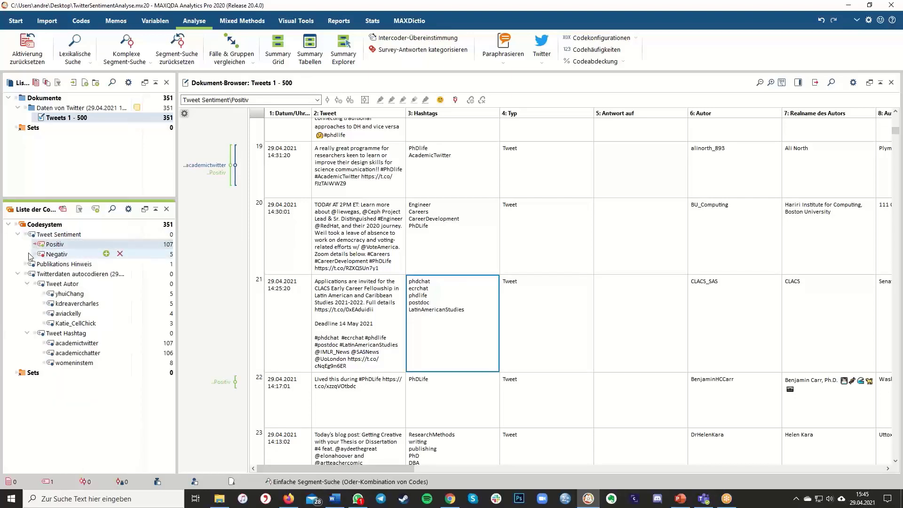
left_click(39, 247)
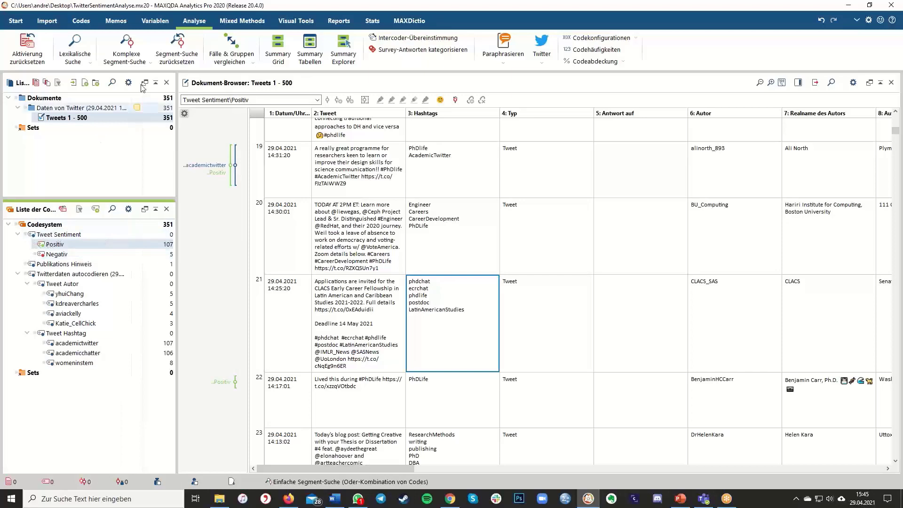
- Open the Smart-Coding-Tool, display the segments coded with Positiv and narrow the code list to make room for the Codes and Kommentare columns
left_click(89, 24)
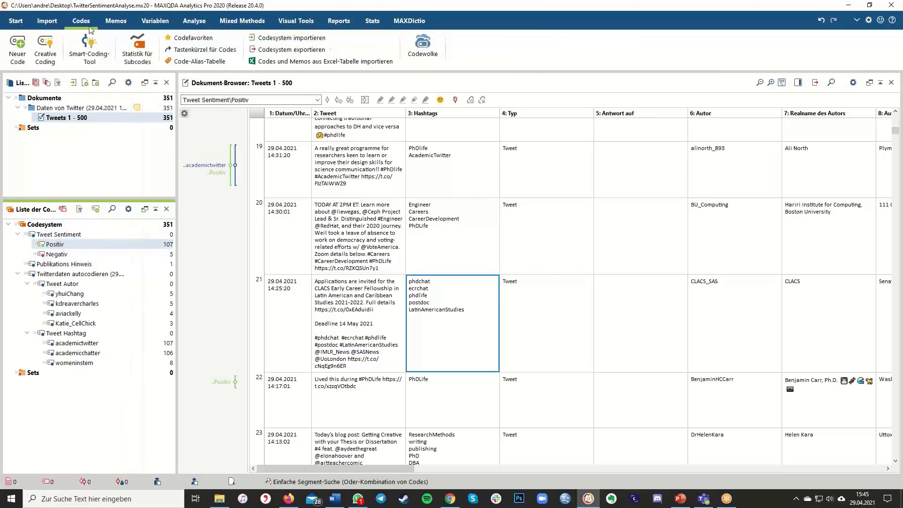
left_click(104, 50)
left_click_drag(318, 89, 224, 87)
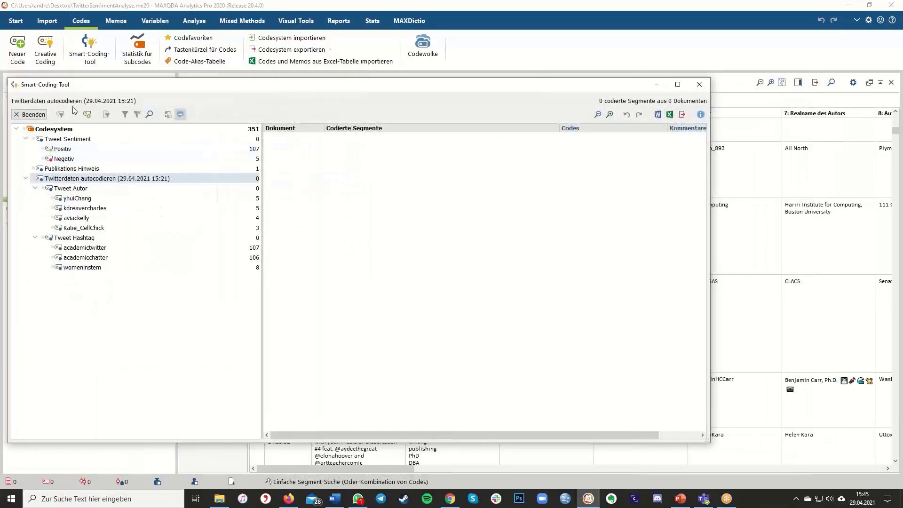
left_click(86, 151)
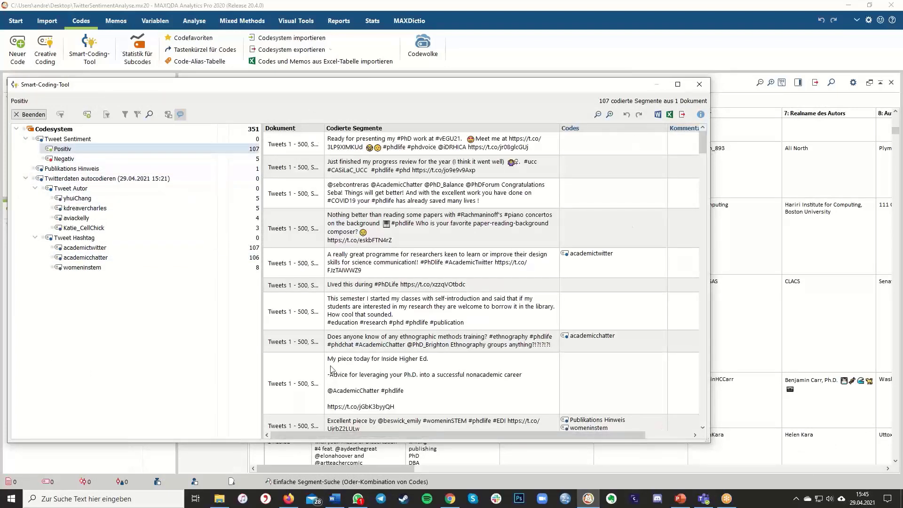
left_click_drag(265, 183, 133, 182)
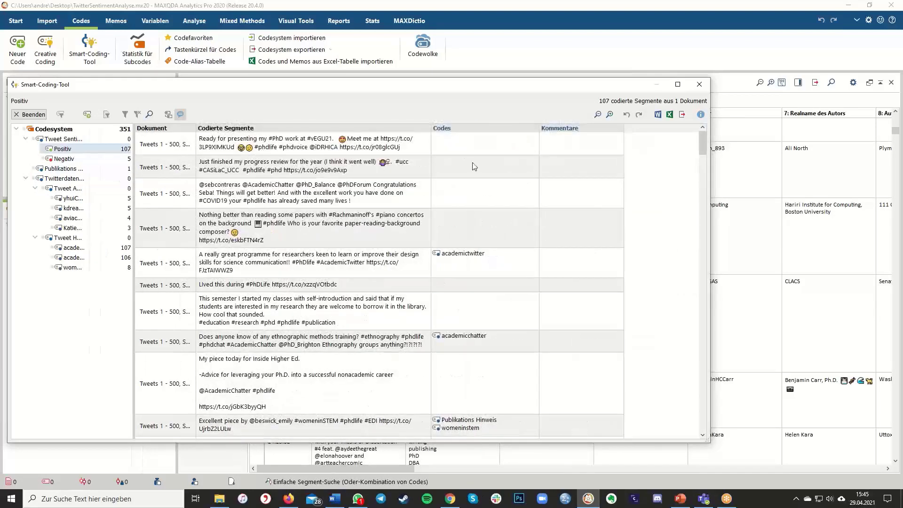
- Look through the Positiv segments and the further codes assigned to them, selecting the "Excellent piece" tweet and the first tweet
mouse_move(472, 267)
scroll(440, 267, "down", 10)
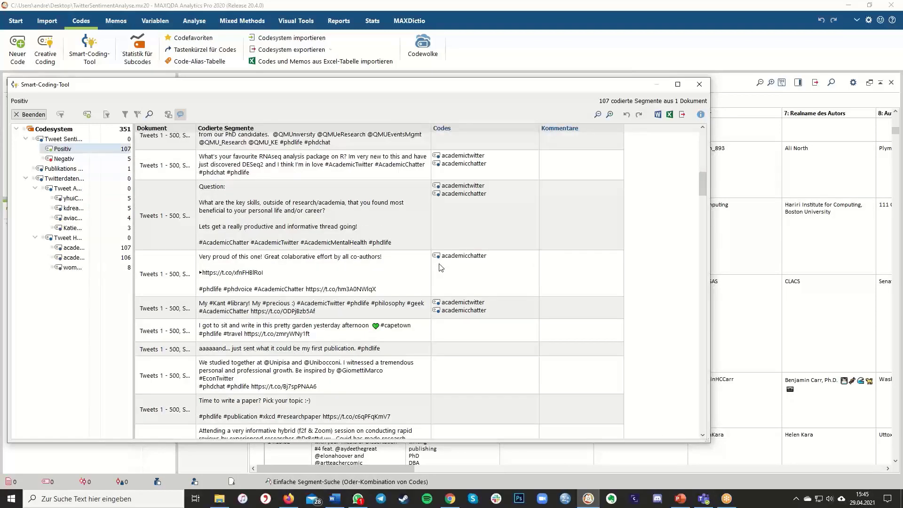
scroll(441, 267, "up", 5)
scroll(453, 247, "down", 3)
scroll(453, 247, "up", 3)
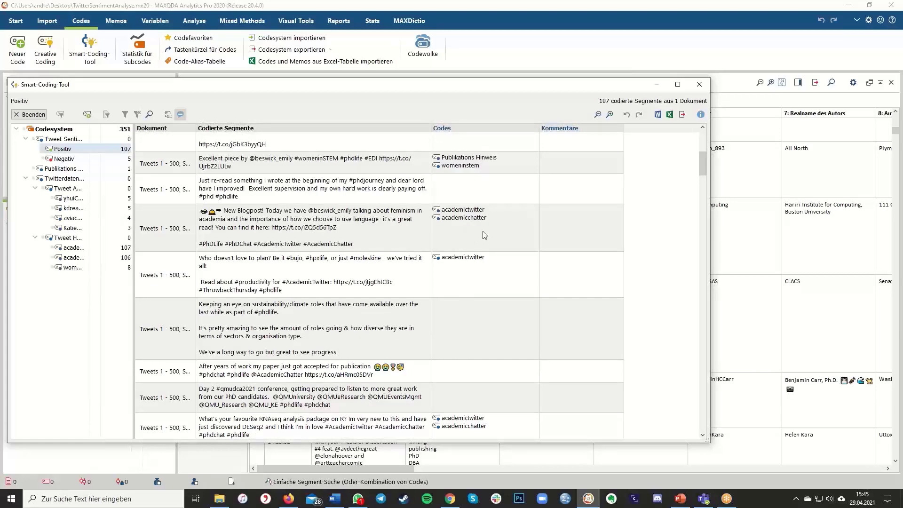
scroll(477, 282, "down", 6)
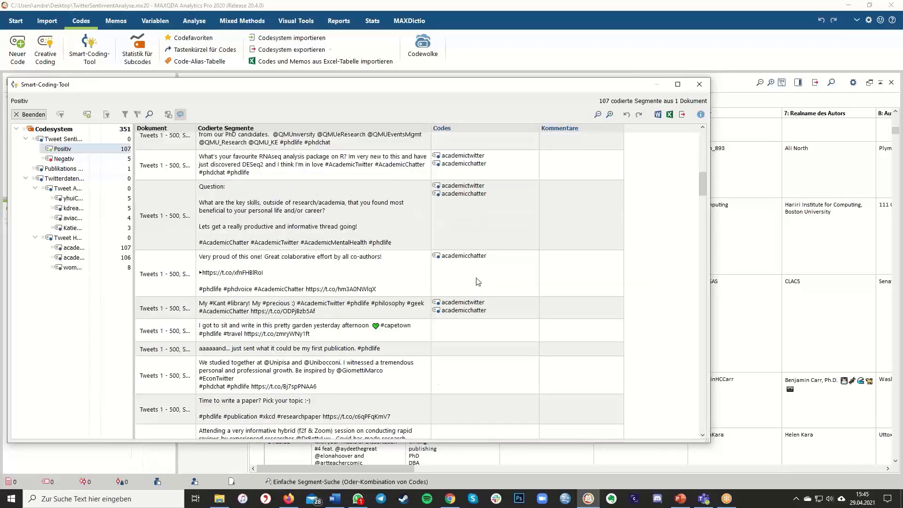
scroll(476, 279, "up", 10)
scroll(474, 287, "down", 4)
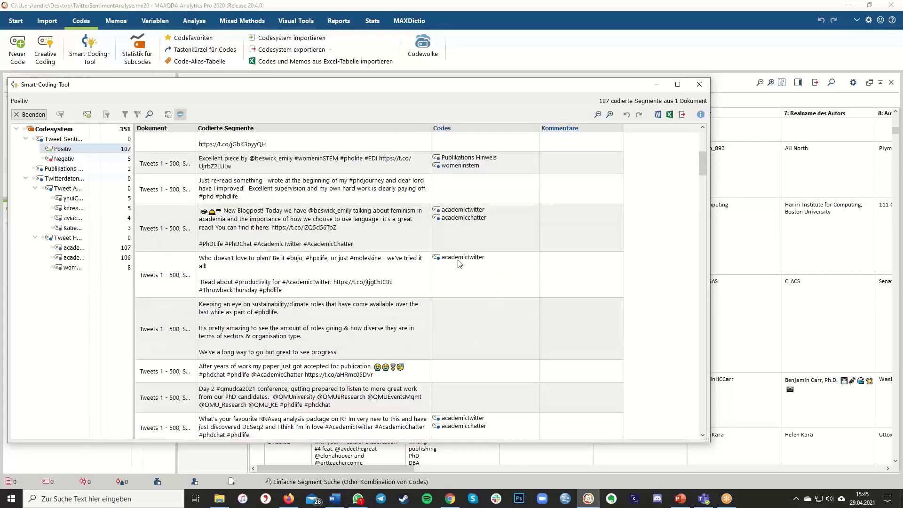
left_click(325, 163)
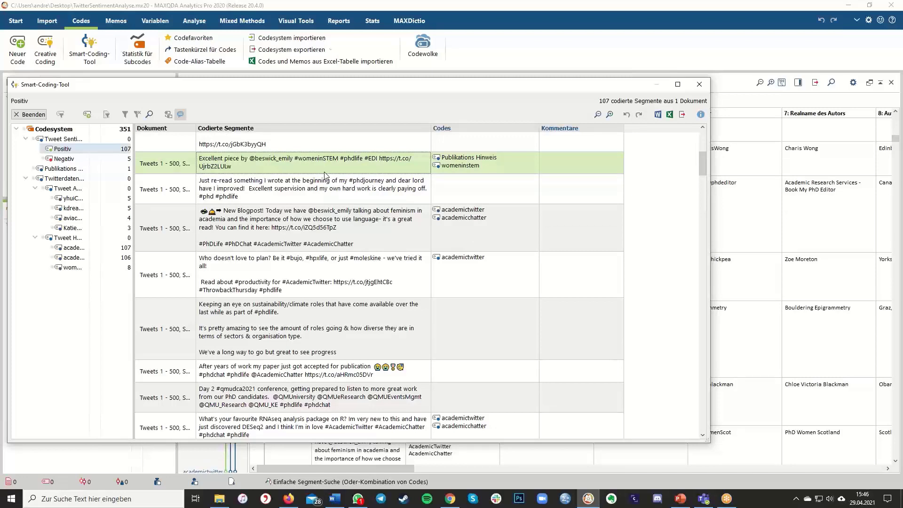
scroll(318, 177, "up", 5)
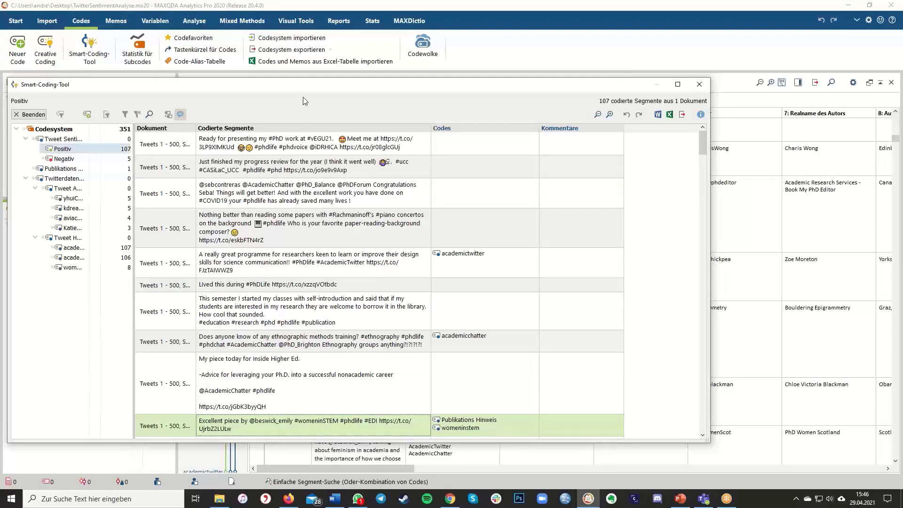
left_click(297, 147)
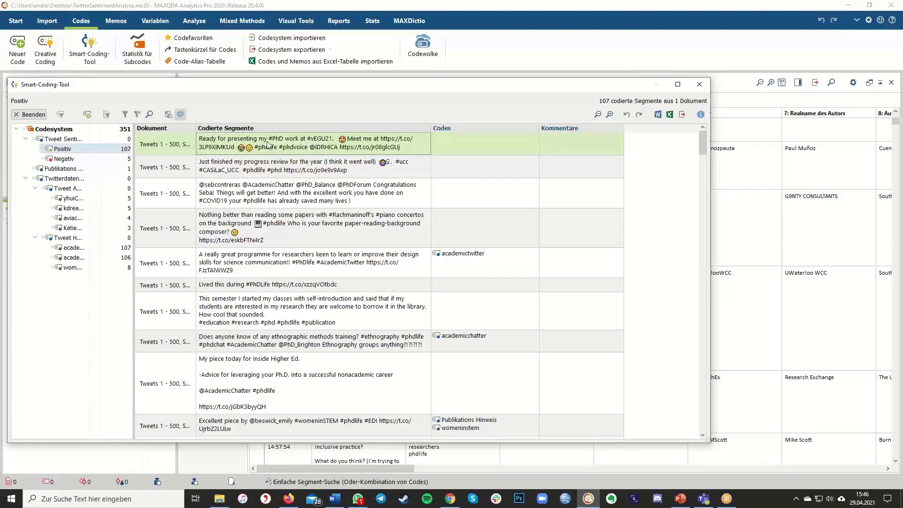
- Create a subcode "Presentation der Arbeit" under Positiv and assign it to the first tweet, "Ready for presenting my #PhD work"
mouse_move(64, 149)
left_click(64, 148)
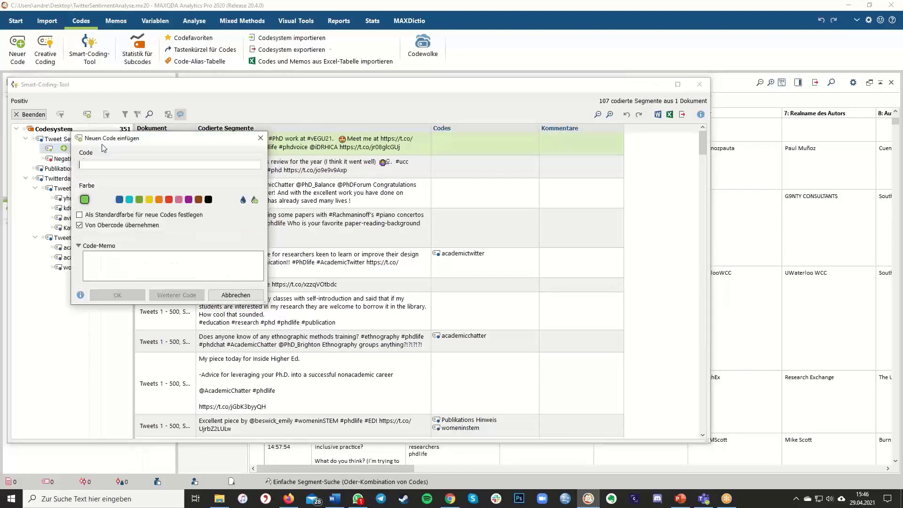
type("Presentation der Arbeit")
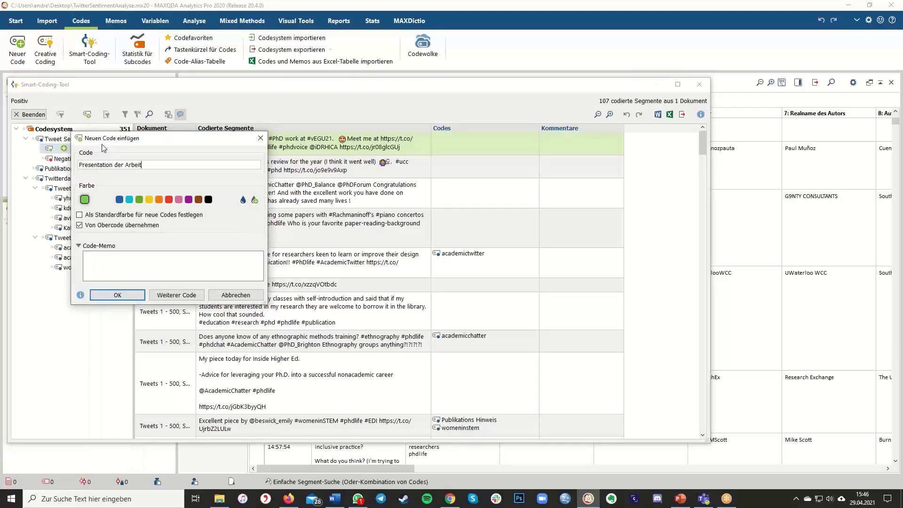
key("Return")
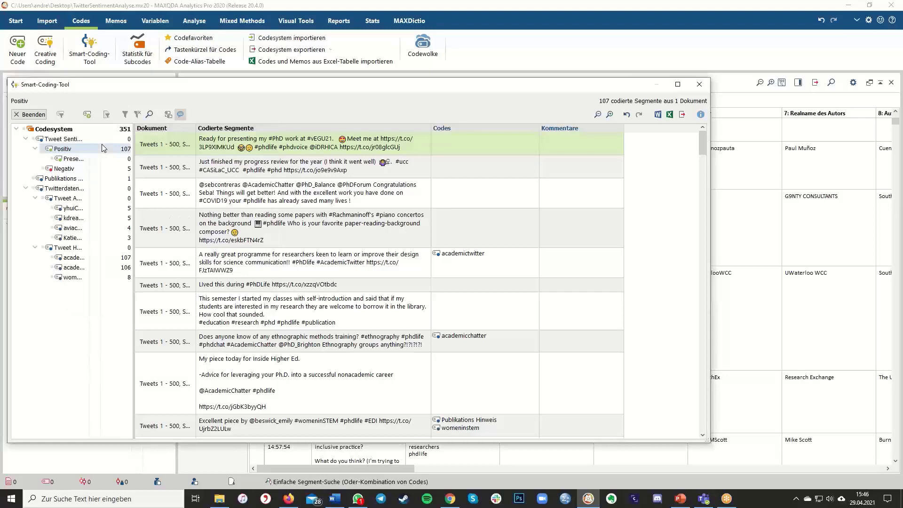
left_click_drag(316, 143, 75, 159)
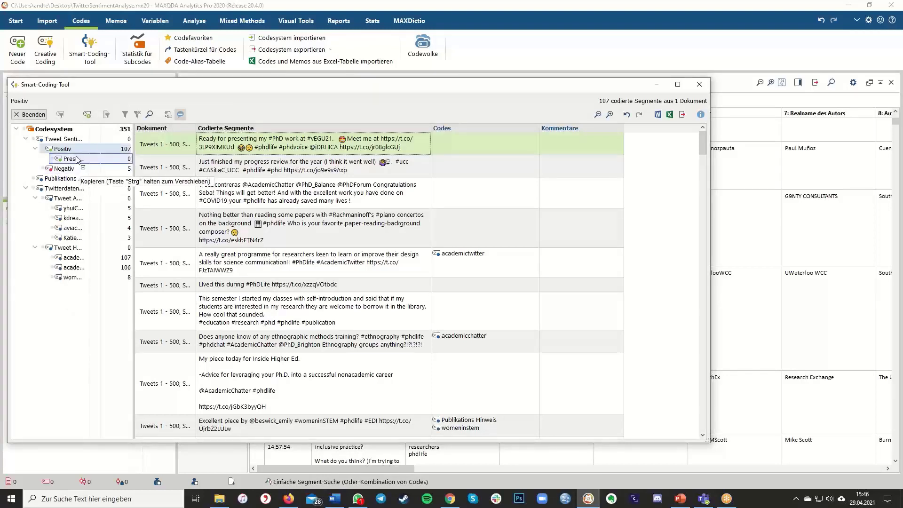
- Create a subcode "Arbeitsabschluss" under Positiv and assign it to the "Just finished my progress review" tweet
left_click(328, 170)
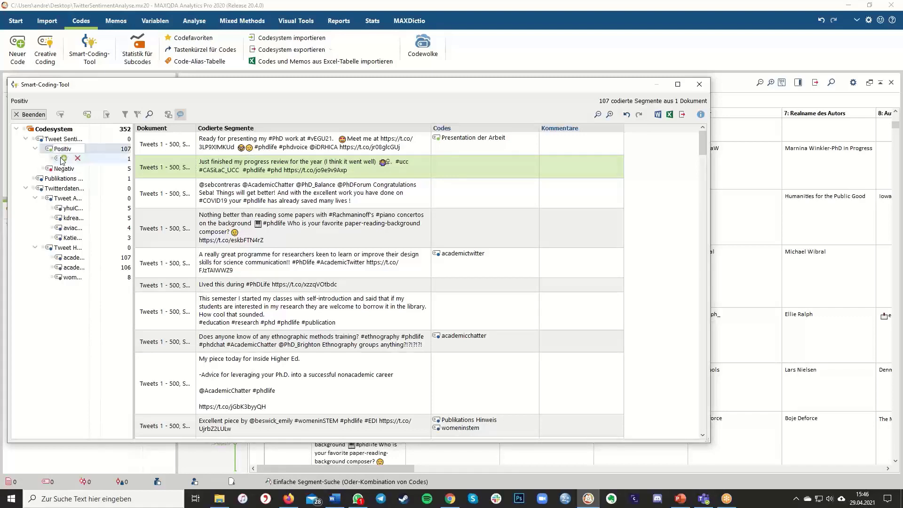
key("alt+n")
left_click(229, 295)
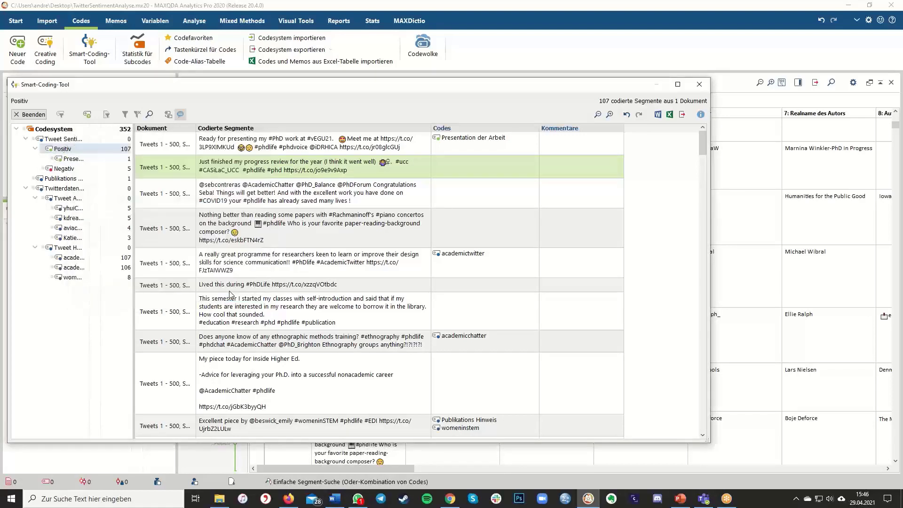
left_click(64, 148)
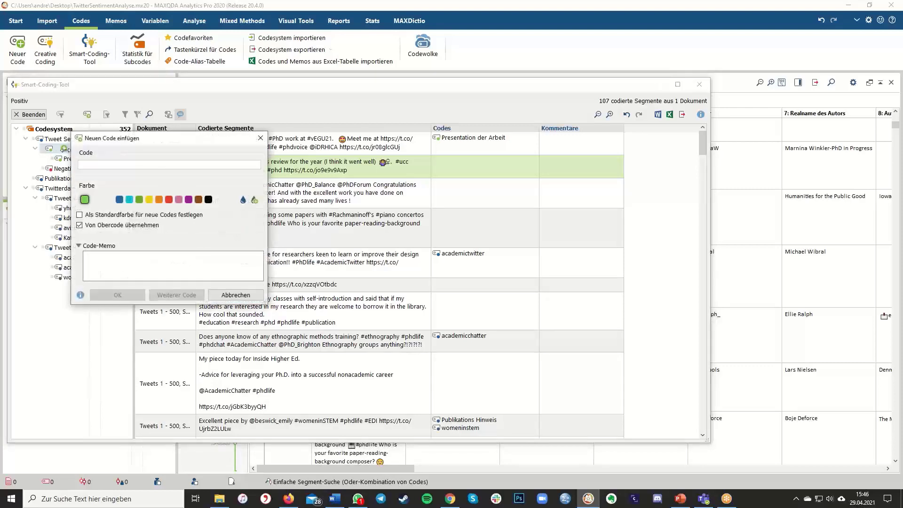
type("Arbeitsabschluu")
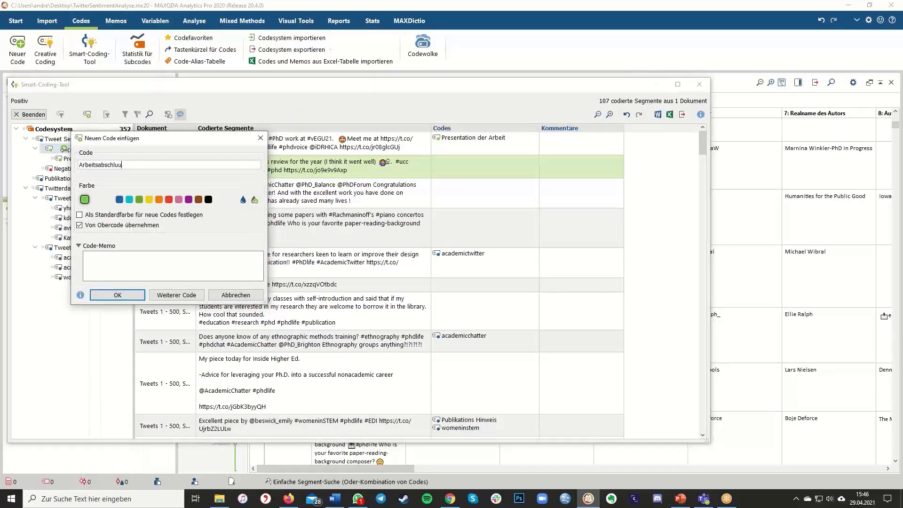
key("BackSpace")
type("ss")
key("Return")
left_click_drag(310, 171, 73, 159)
- Create a subcode "Kompliment" under Positiv and assign it to the congratulations tweet about excellent COVID19 work
left_click(318, 199)
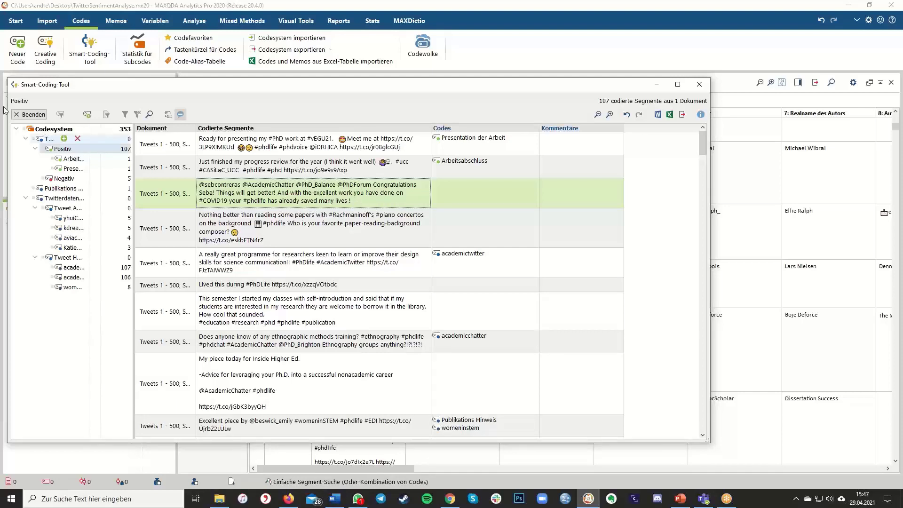
left_click(64, 149)
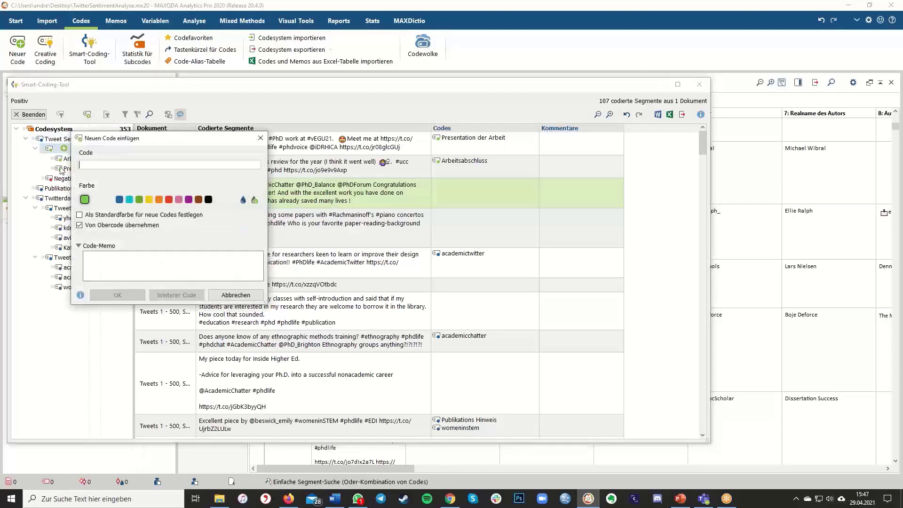
type("Kompliment")
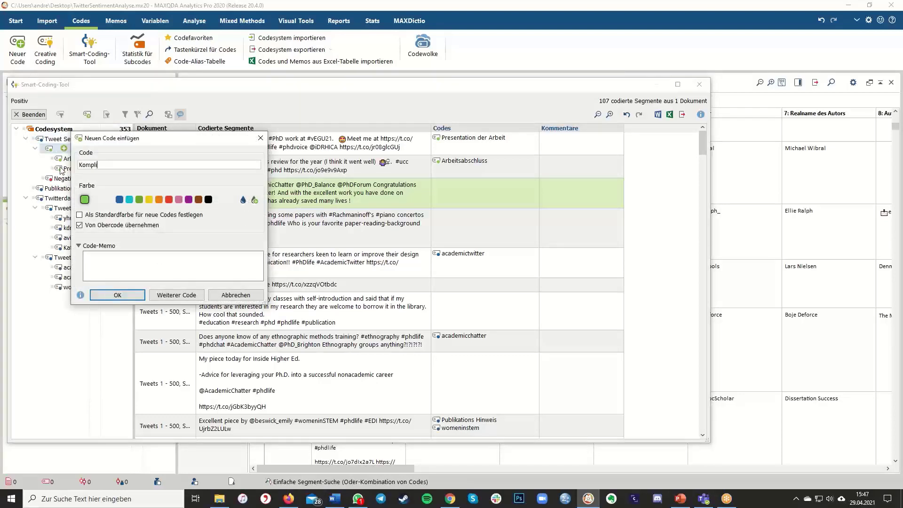
left_click(132, 297)
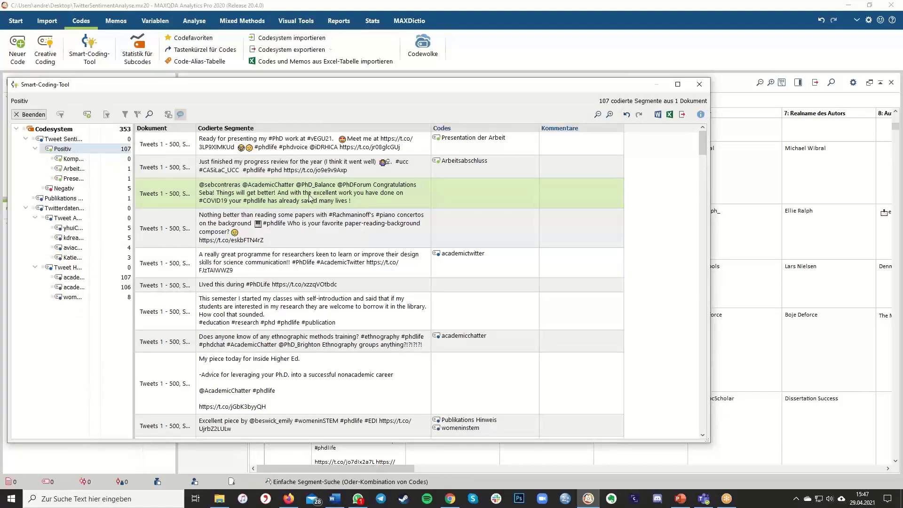
left_click_drag(311, 197, 74, 159)
- Select the #Rachmaninoff tweet, close and reopen the Smart-Coding-Tool, and display the segment coded with Kompliment
left_click(353, 232)
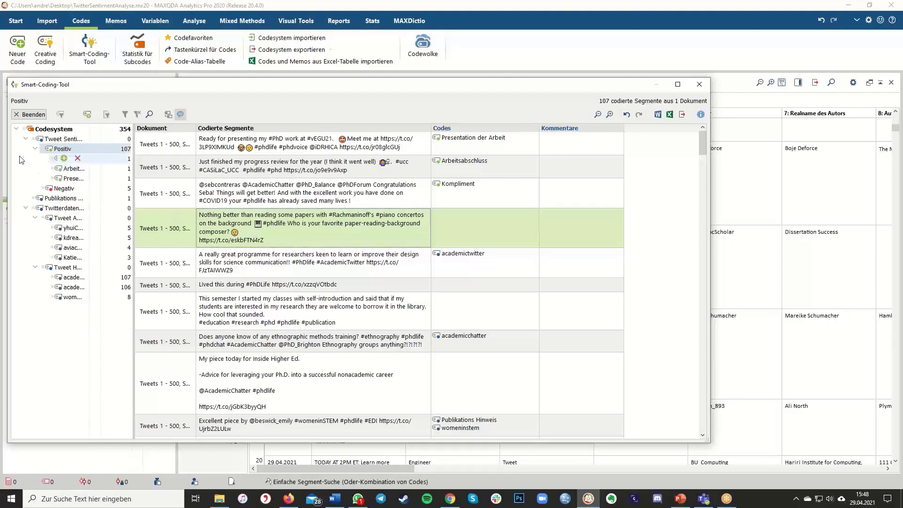
mouse_move(84, 223)
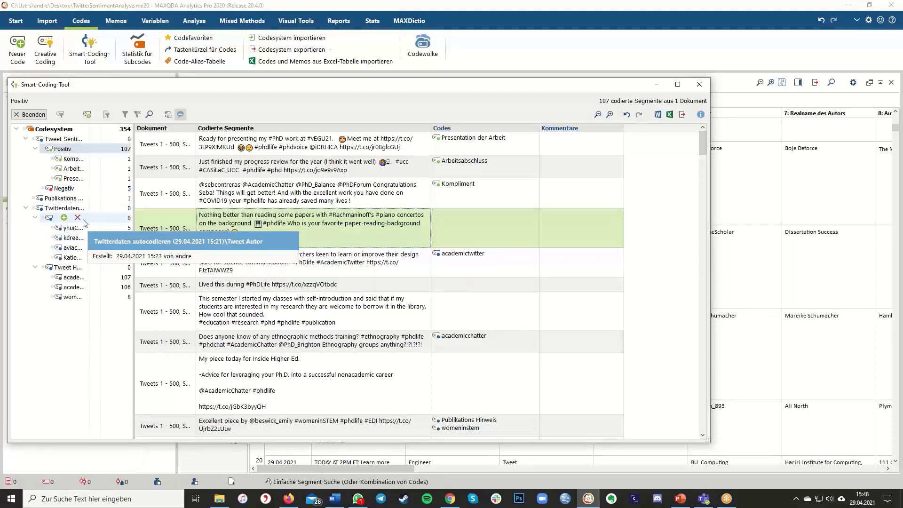
left_click(685, 83)
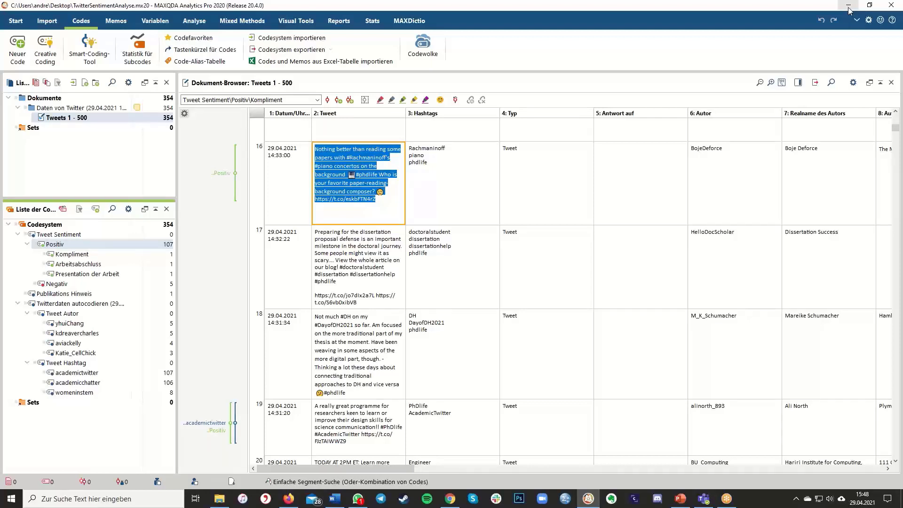
left_click(108, 51)
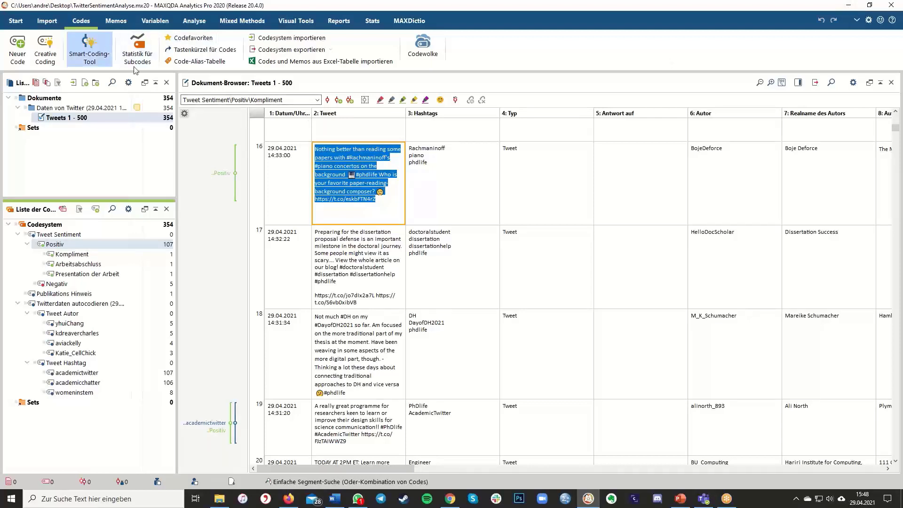
left_click(73, 158)
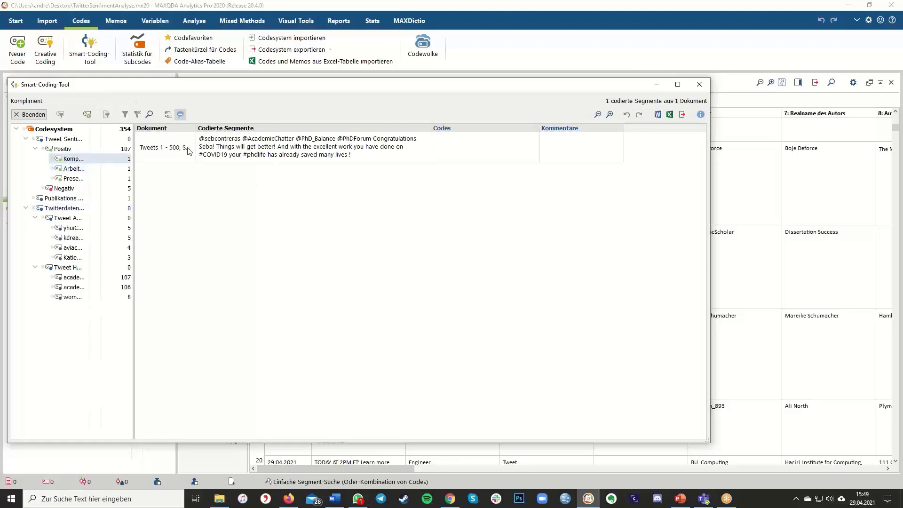
right_click(188, 148)
left_click(132, 162)
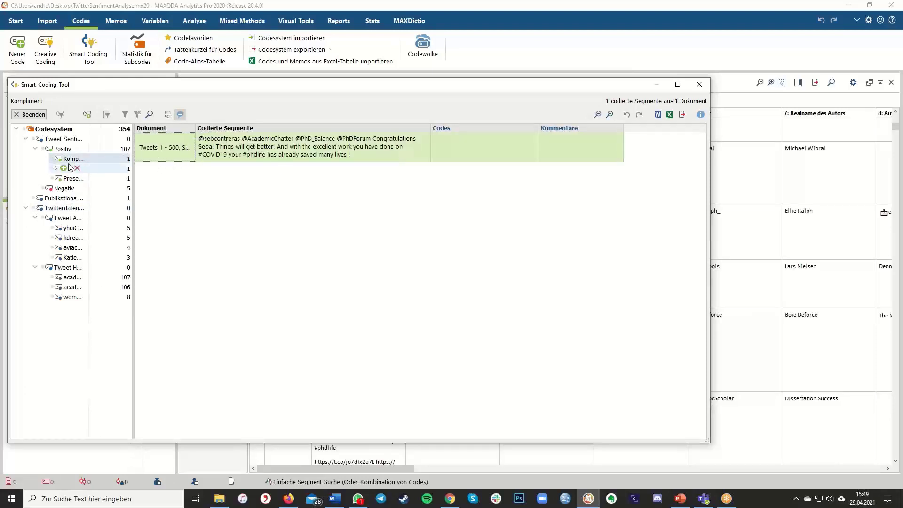
- Display the Positiv segments again and remove the "Time to write a paper? Pick your topic" tweet from the Positiv code
left_click(64, 149)
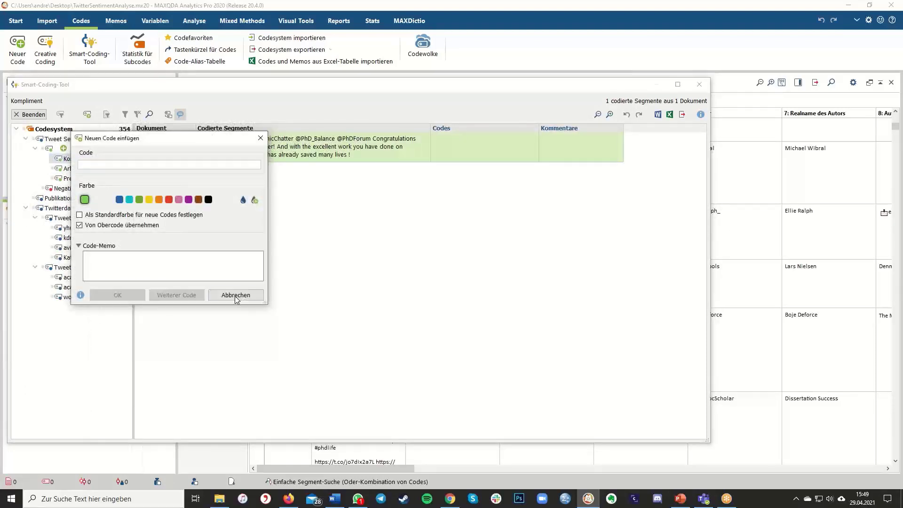
left_click(234, 294)
scroll(332, 244, "down", 5)
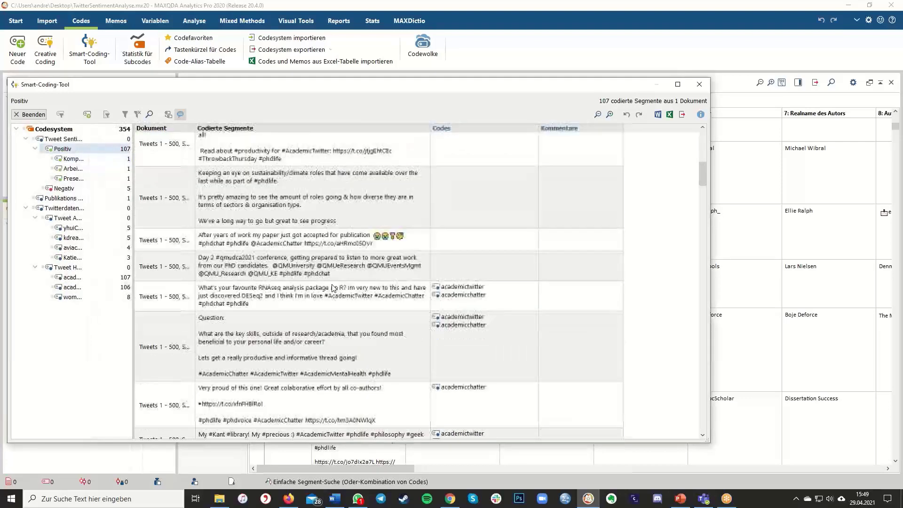
scroll(246, 322, "down", 3)
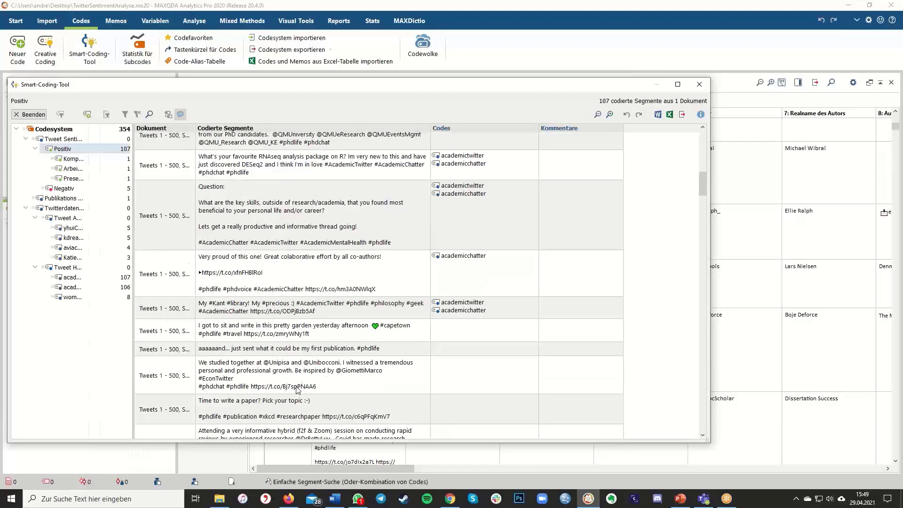
left_click(362, 355)
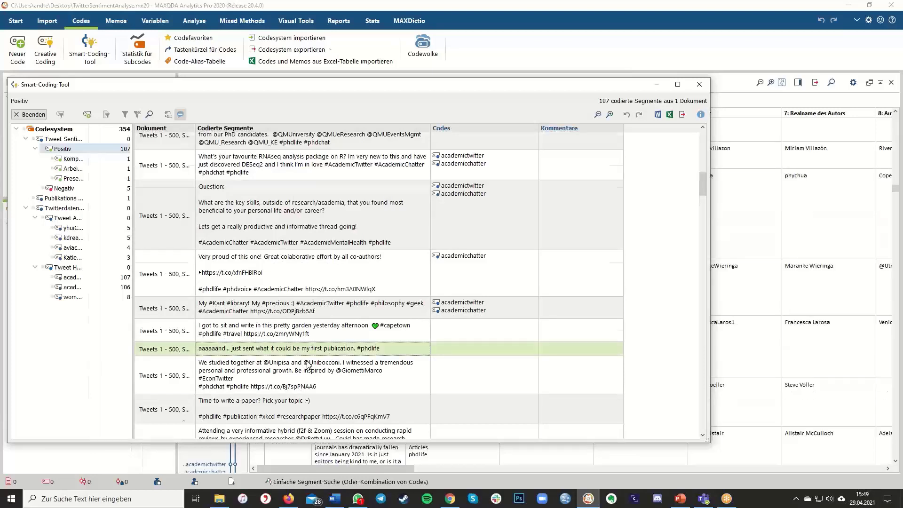
scroll(308, 363, "down", 3)
left_click(266, 274)
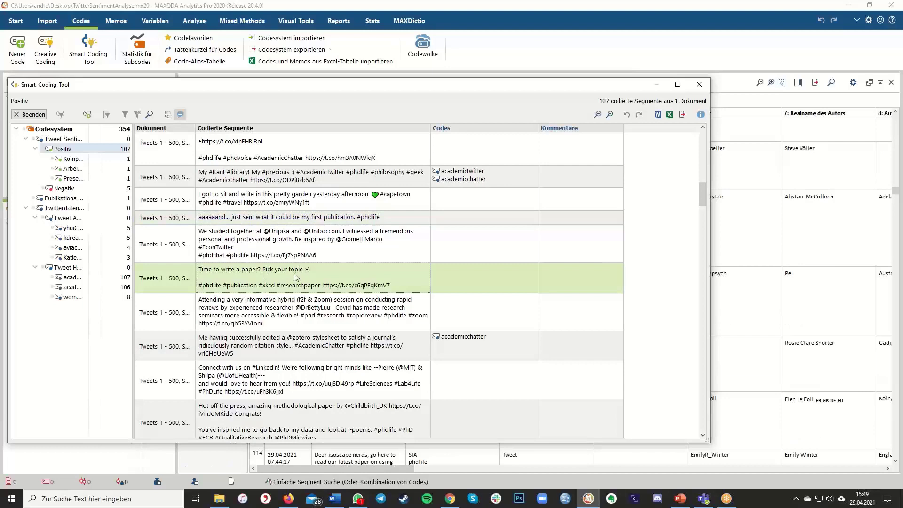
right_click(259, 273)
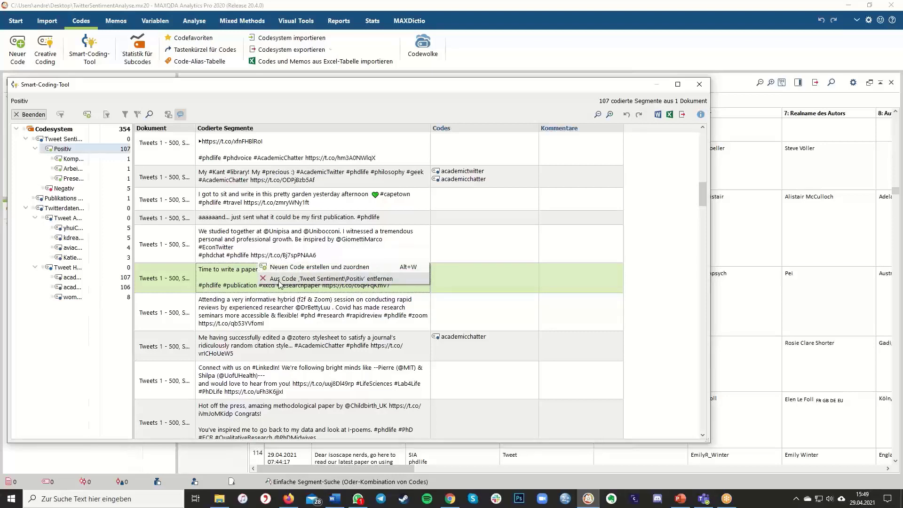
left_click(279, 278)
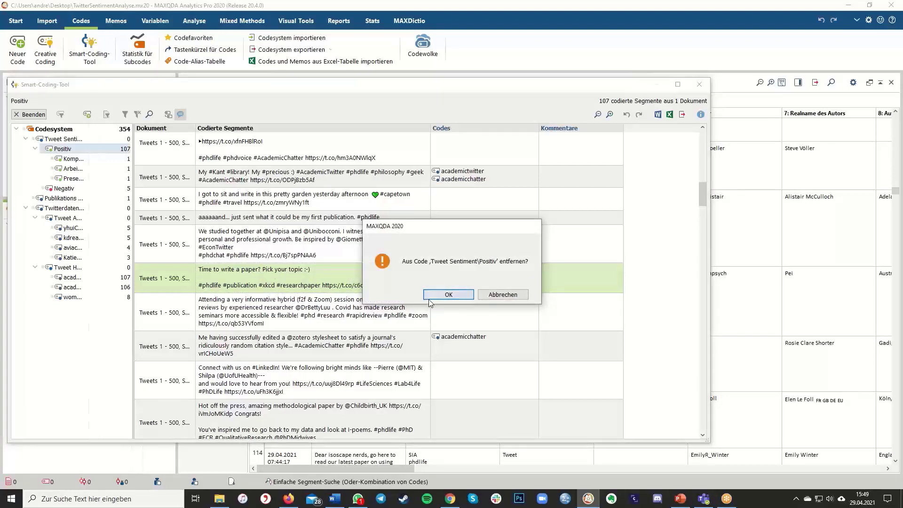
left_click(437, 295)
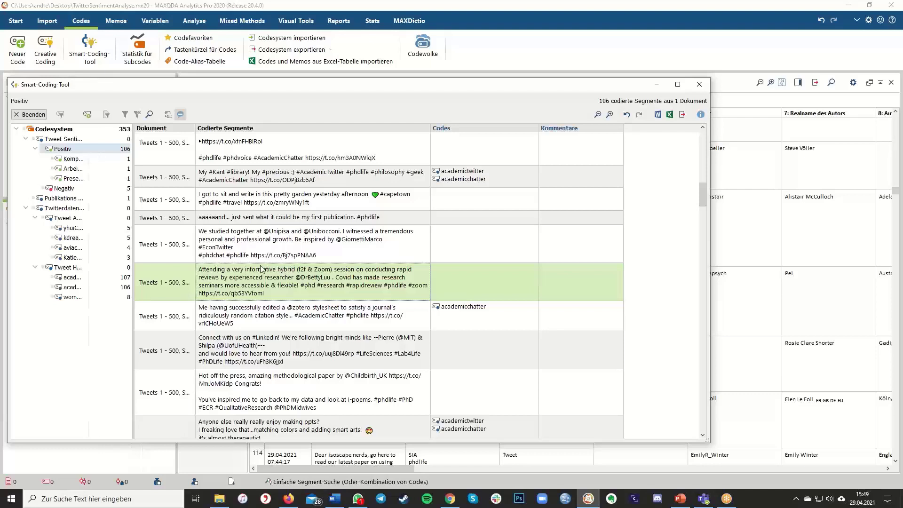
- Close the Smart-Coding-Tool, switch to the DE_Sentiment.pptx presentation in PowerPoint and browse to the slides following the live demo slide
left_click(699, 84)
left_click(436, 225)
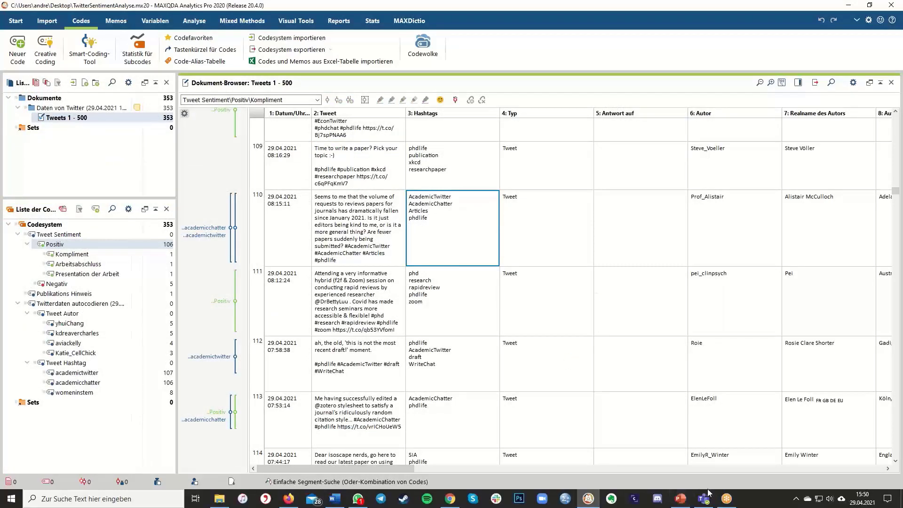
left_click(682, 500)
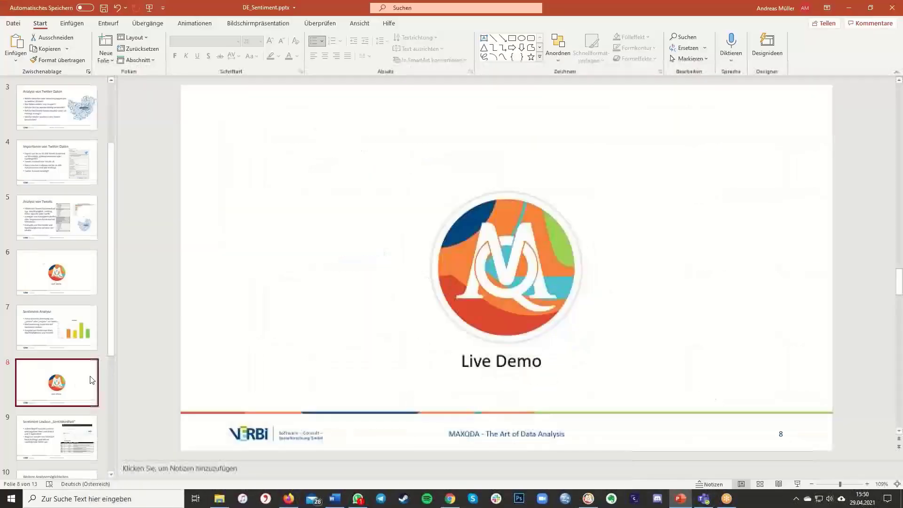
scroll(76, 410, "down", 2)
scroll(78, 410, "down", 3)
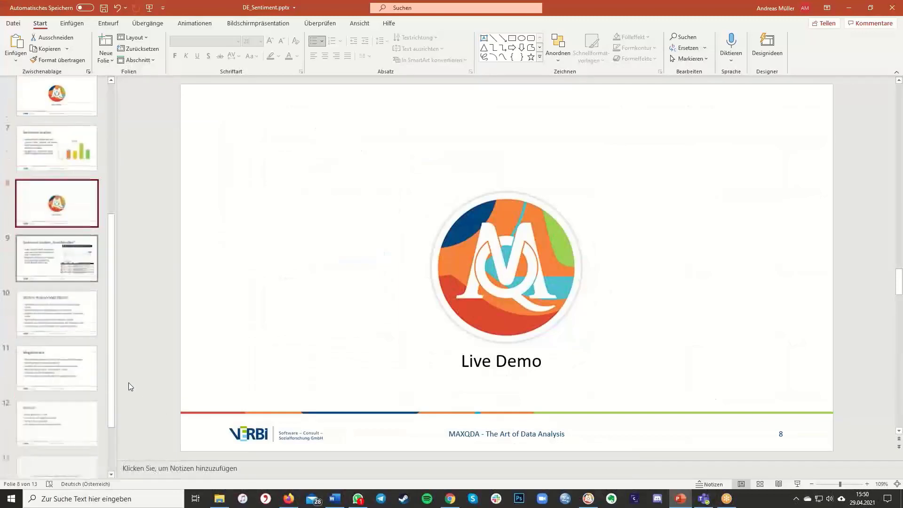